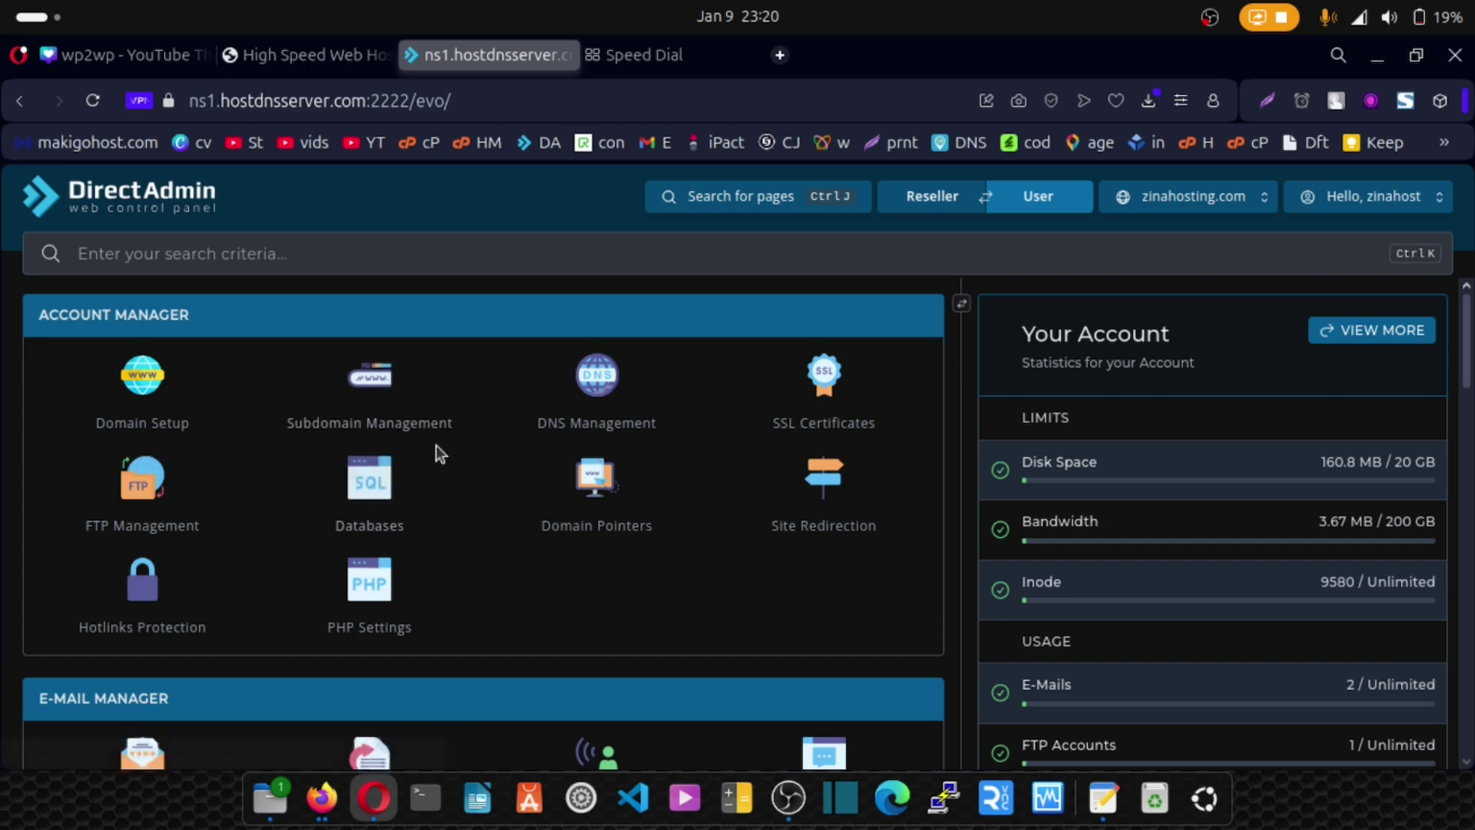
Scroll down to System Info & Files and open the File Manager.
{"action": "scroll", "coordinate": [436, 450], "scroll_direction": "down", "scroll_amount": 5}
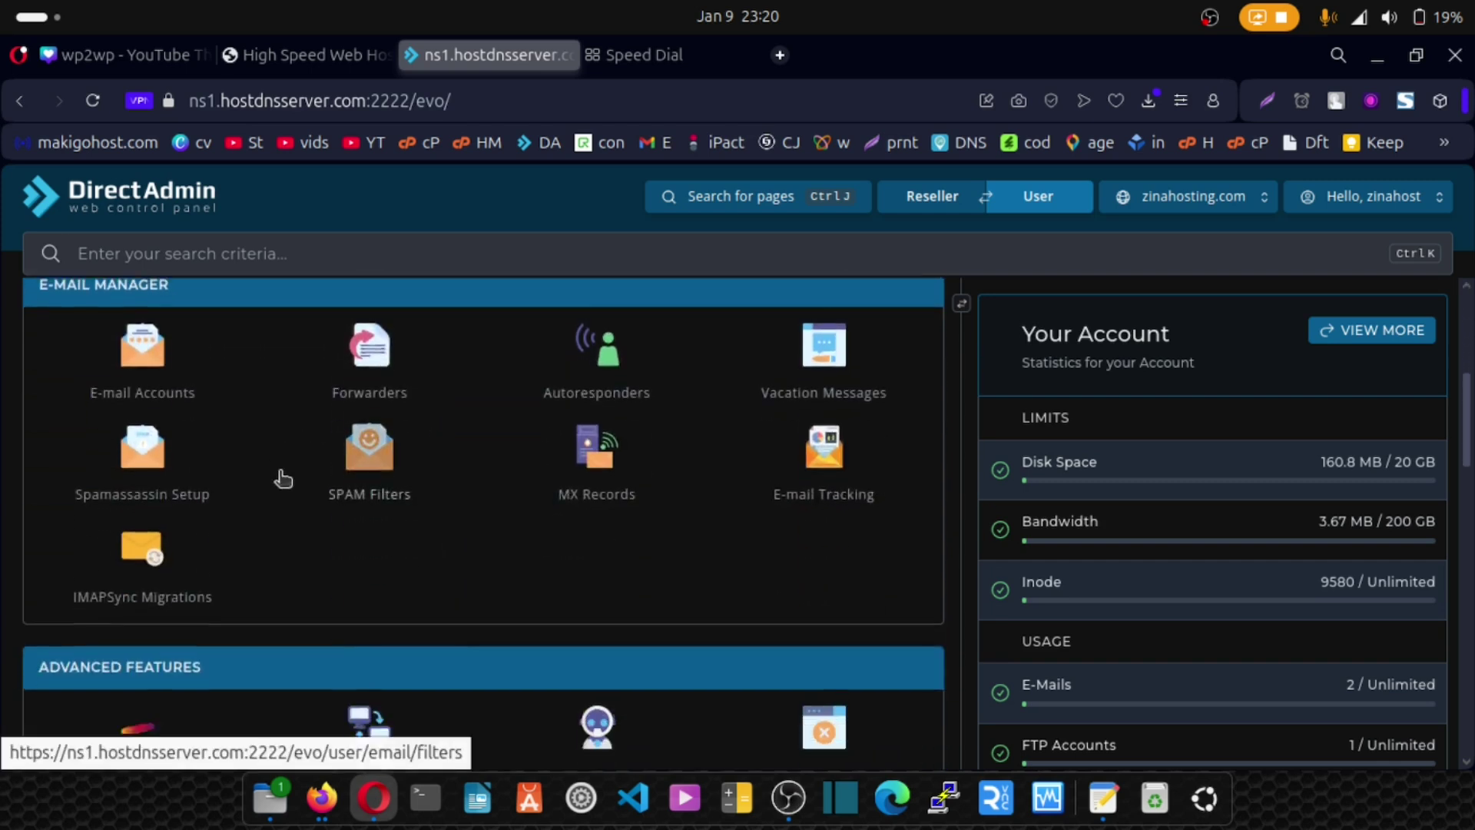
{"action": "scroll", "coordinate": [283, 479], "scroll_direction": "down", "scroll_amount": 6}
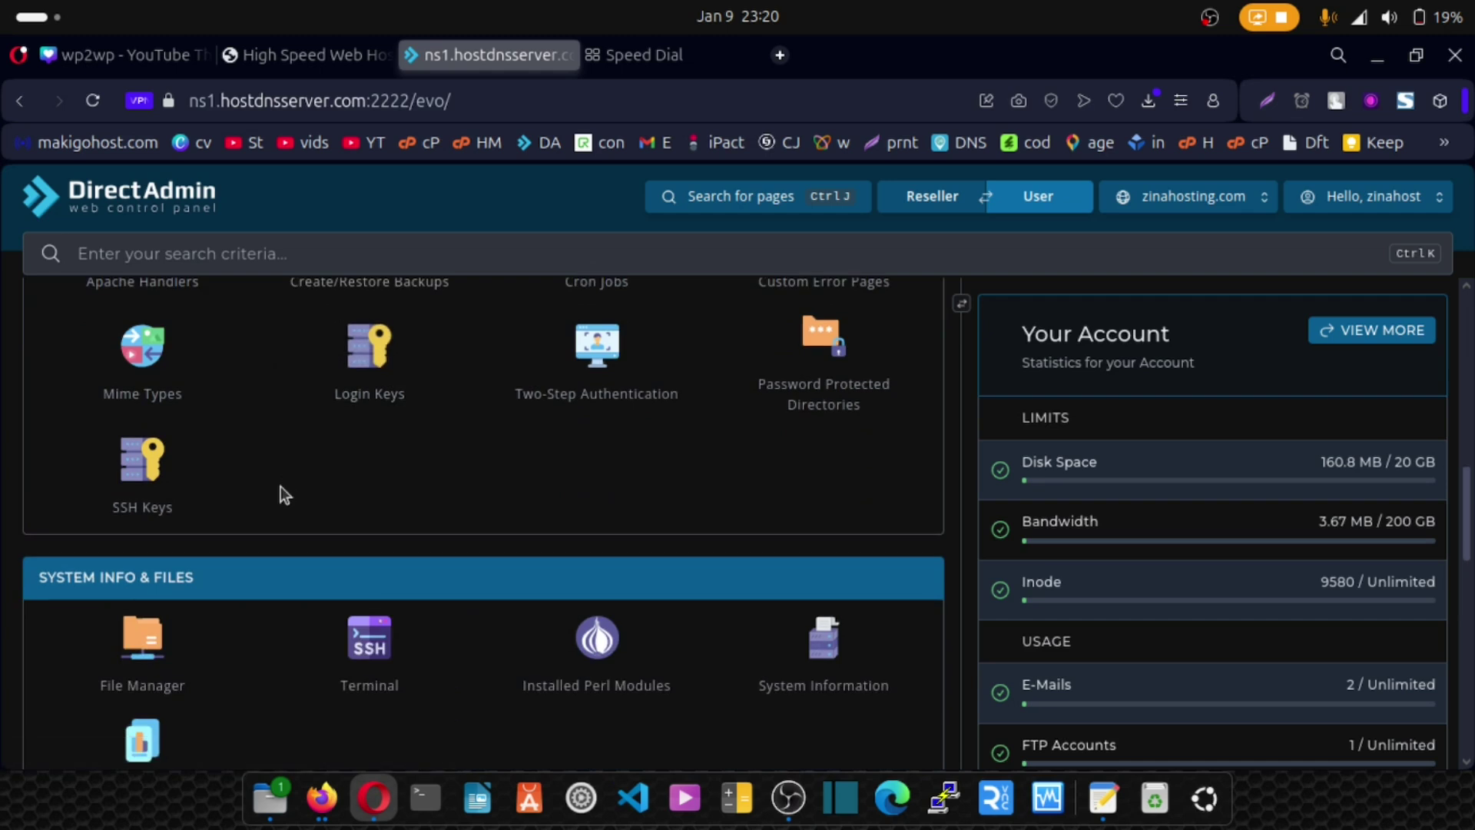
{"action": "scroll", "coordinate": [282, 499], "scroll_direction": "down", "scroll_amount": 2}
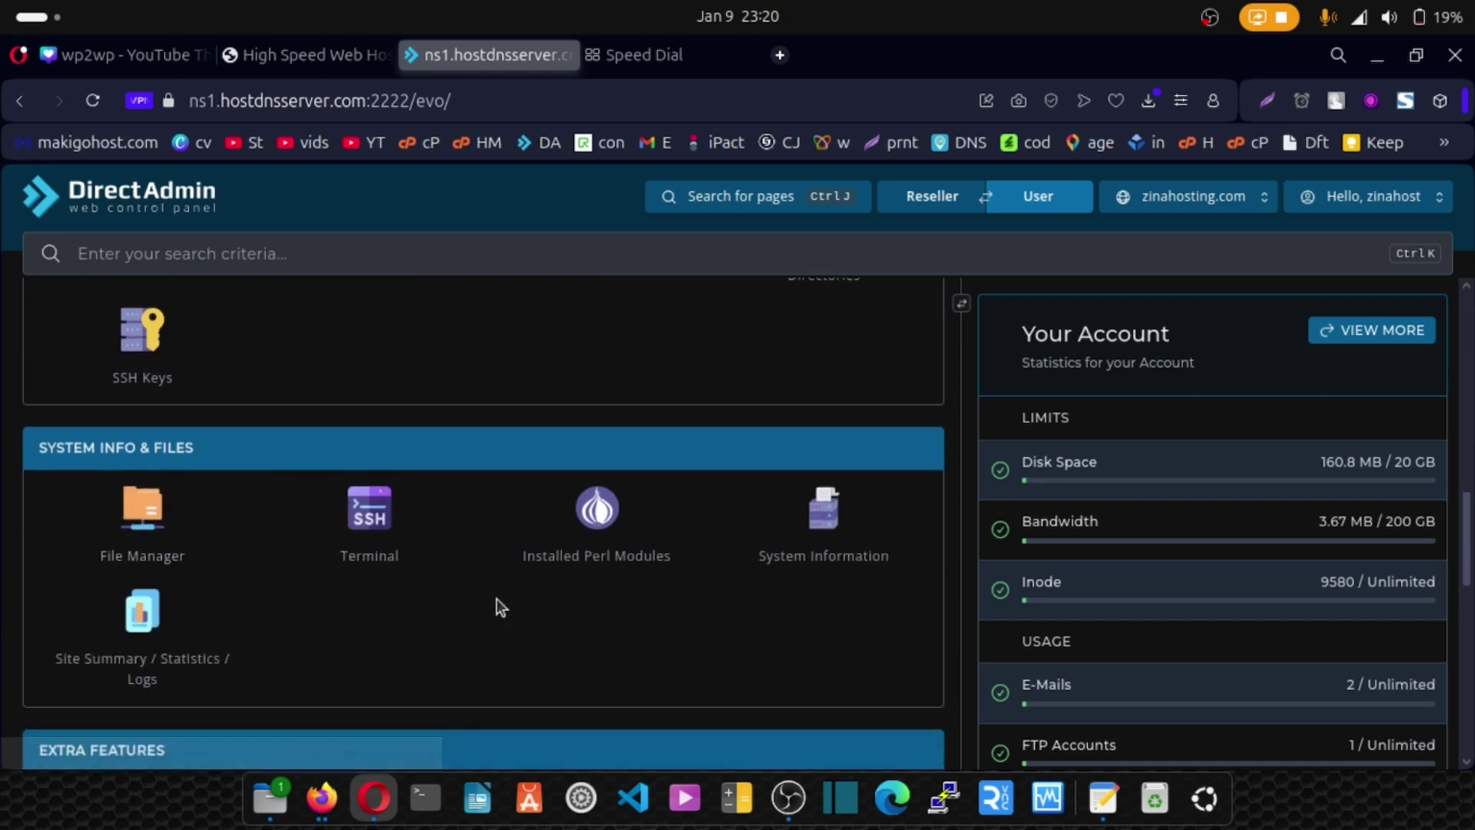
{"action": "left_click", "coordinate": [141, 516]}
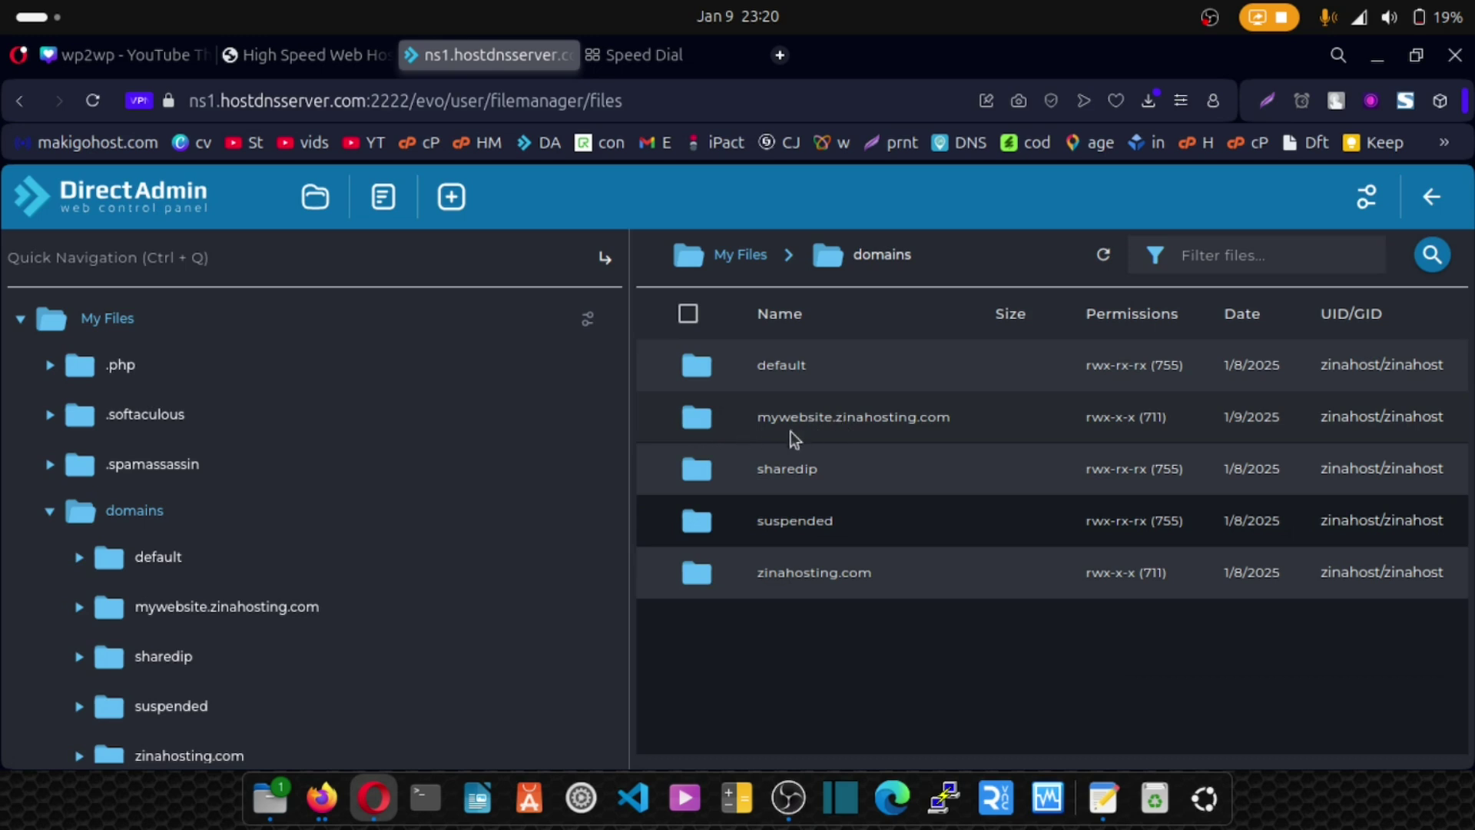
Browse to domains > zinahosting.com > public_html and view its contents.
{"action": "left_click", "coordinate": [123, 517]}
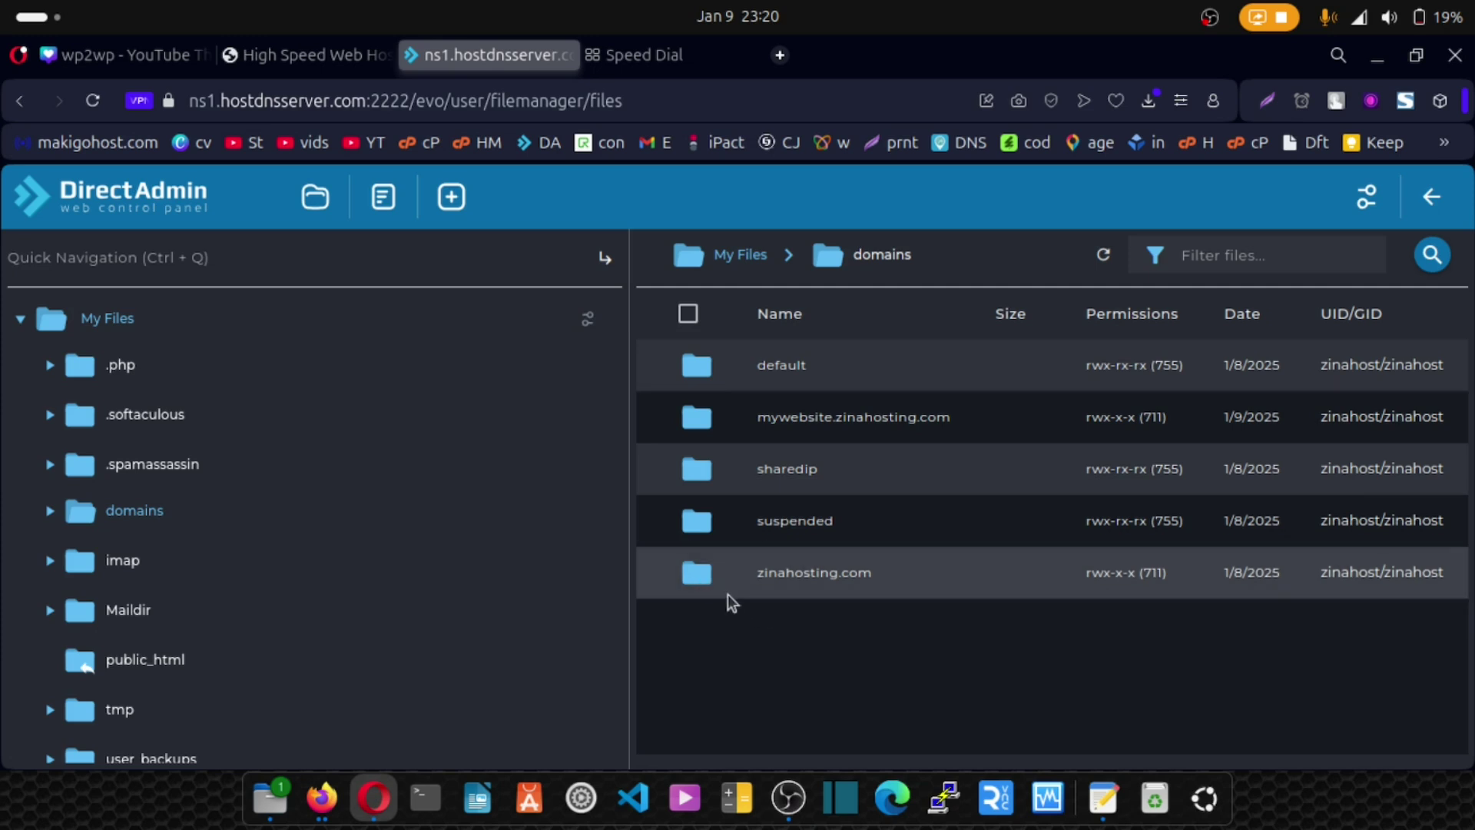
{"action": "double_click", "coordinate": [708, 582]}
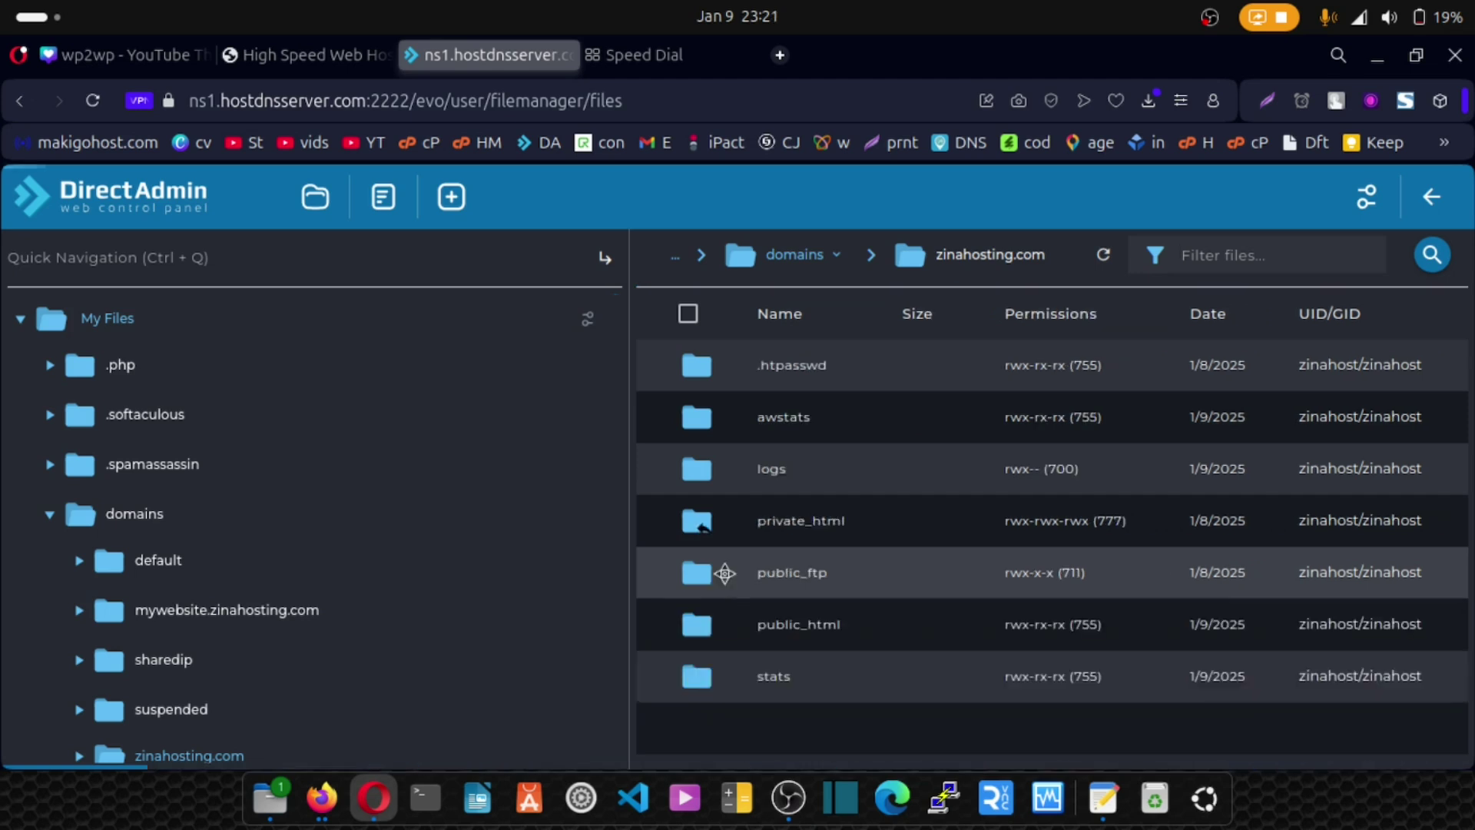
{"action": "left_click", "coordinate": [705, 633]}
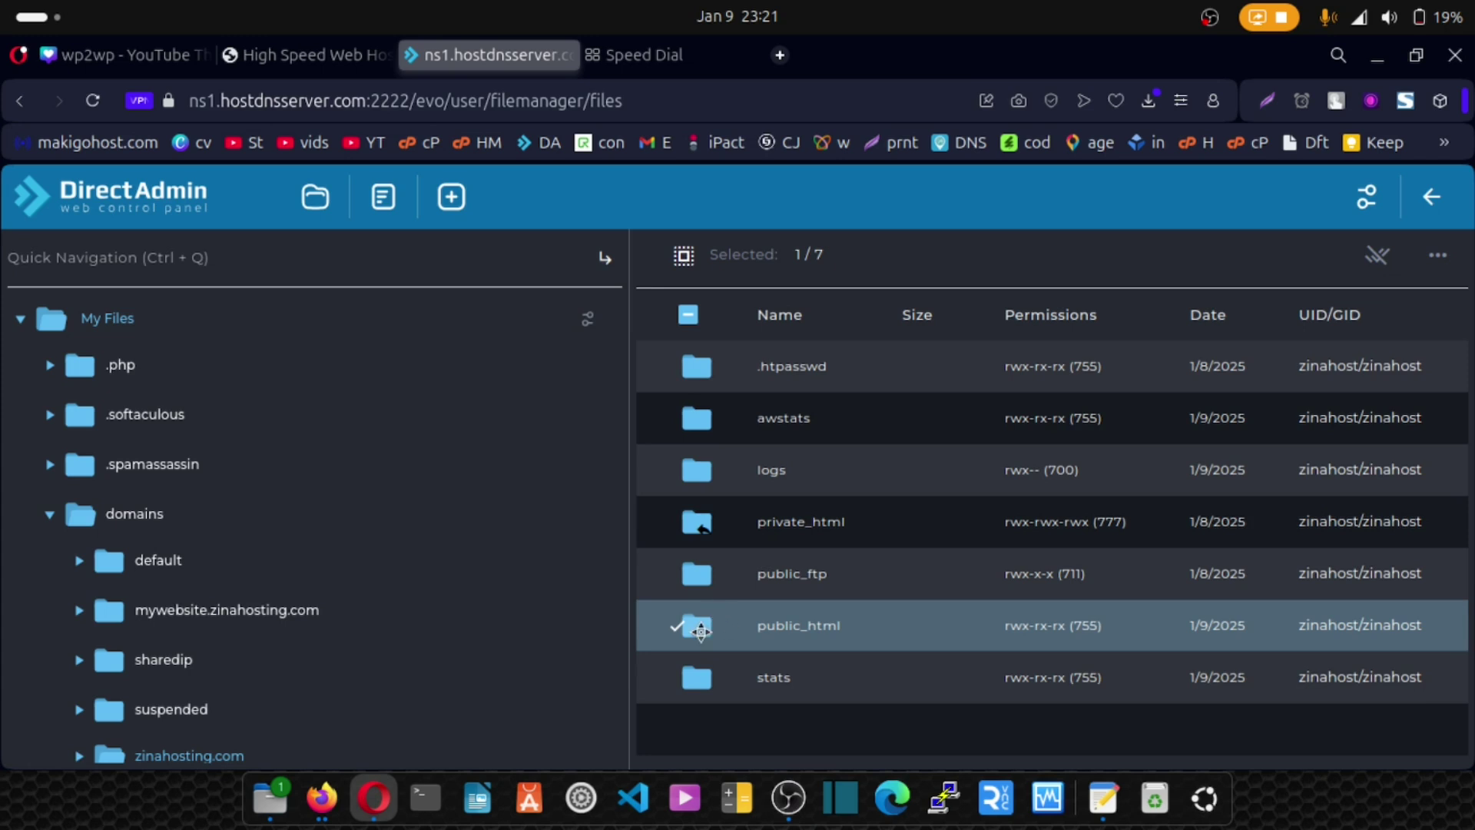
{"action": "double_click", "coordinate": [718, 611]}
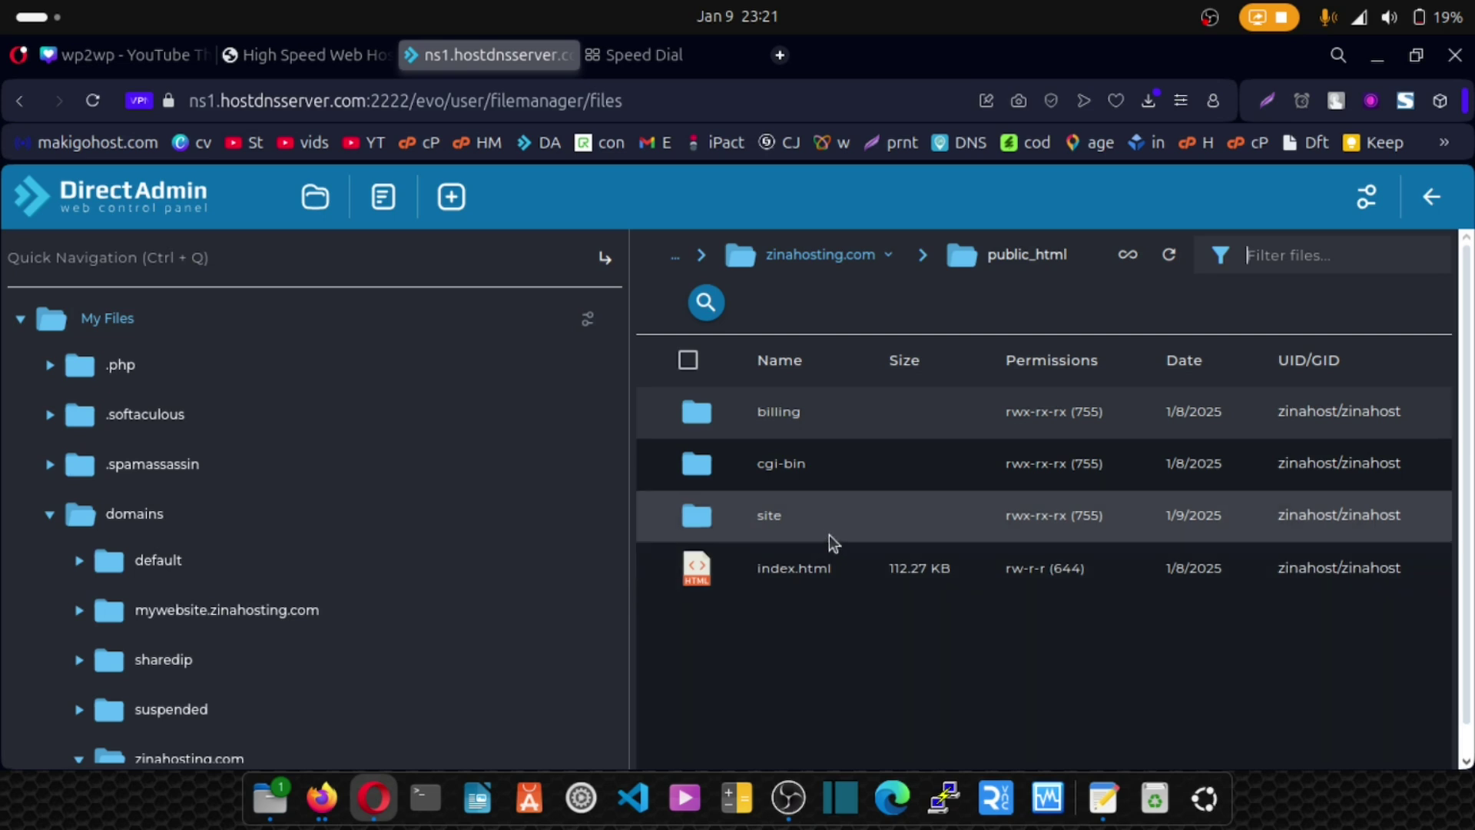
Return to the DirectAdmin dashboard and scroll back to System Info & Files.
{"action": "left_click", "coordinate": [147, 195]}
{"action": "scroll", "coordinate": [234, 469], "scroll_direction": "down", "scroll_amount": 4}
{"action": "scroll", "coordinate": [234, 473], "scroll_direction": "down", "scroll_amount": 10}
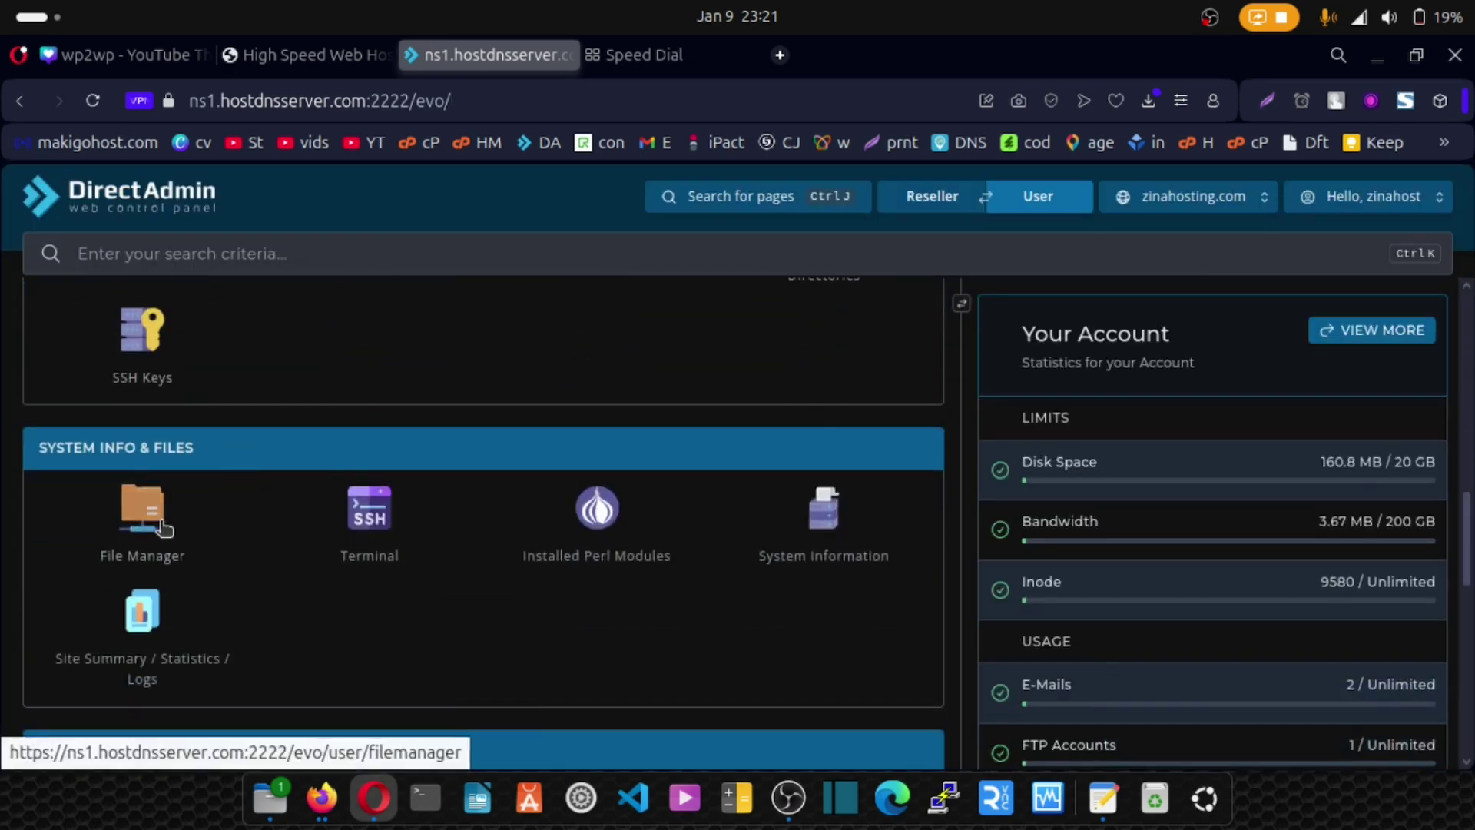
Reopen File Manager and browse the tree to public_html showing billing, cgi-bin, site and index.html.
{"action": "left_click", "coordinate": [164, 528]}
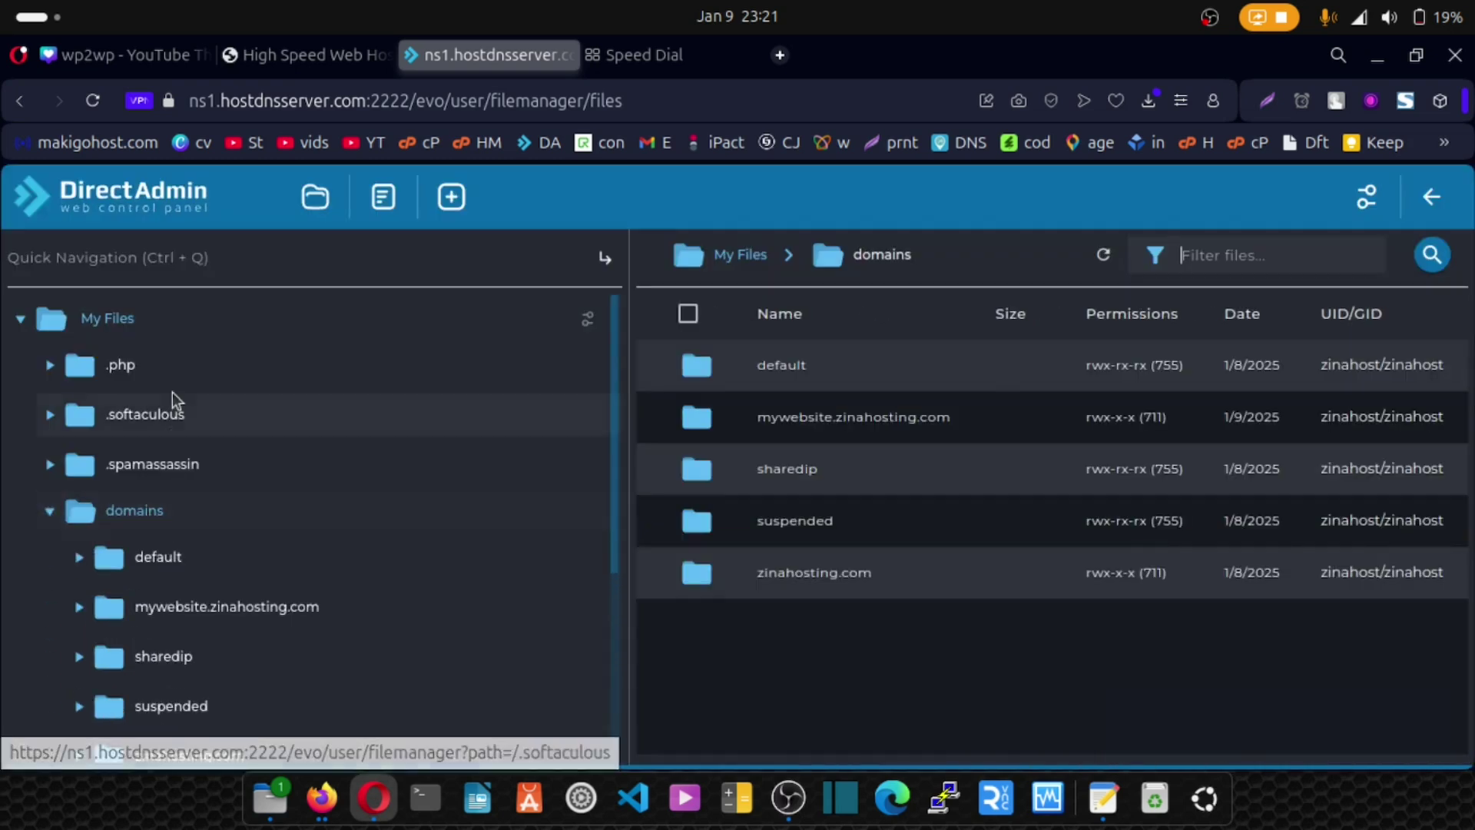
{"action": "scroll", "coordinate": [175, 399], "scroll_direction": "down", "scroll_amount": 4}
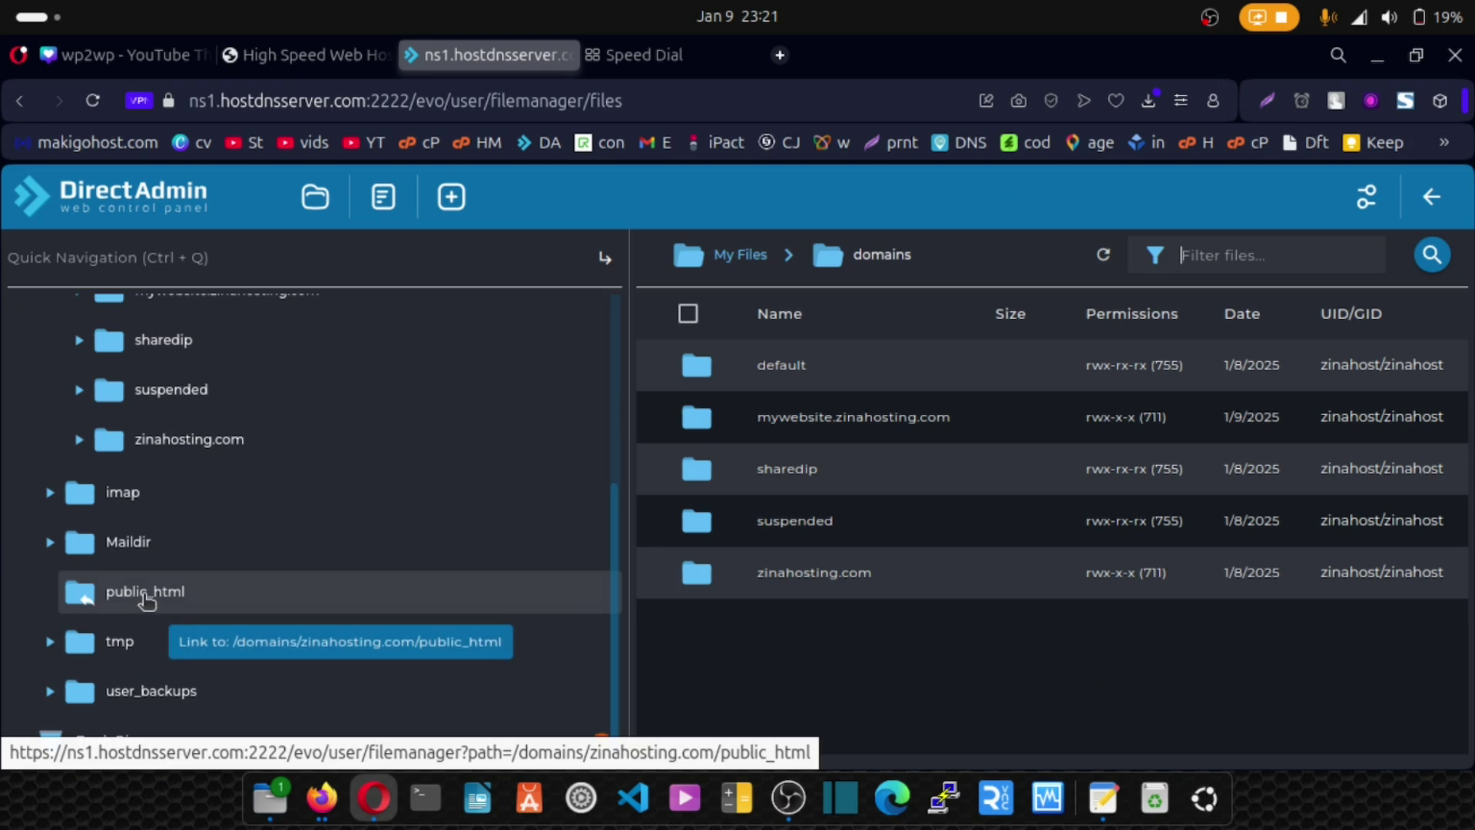
{"action": "left_click", "coordinate": [146, 598]}
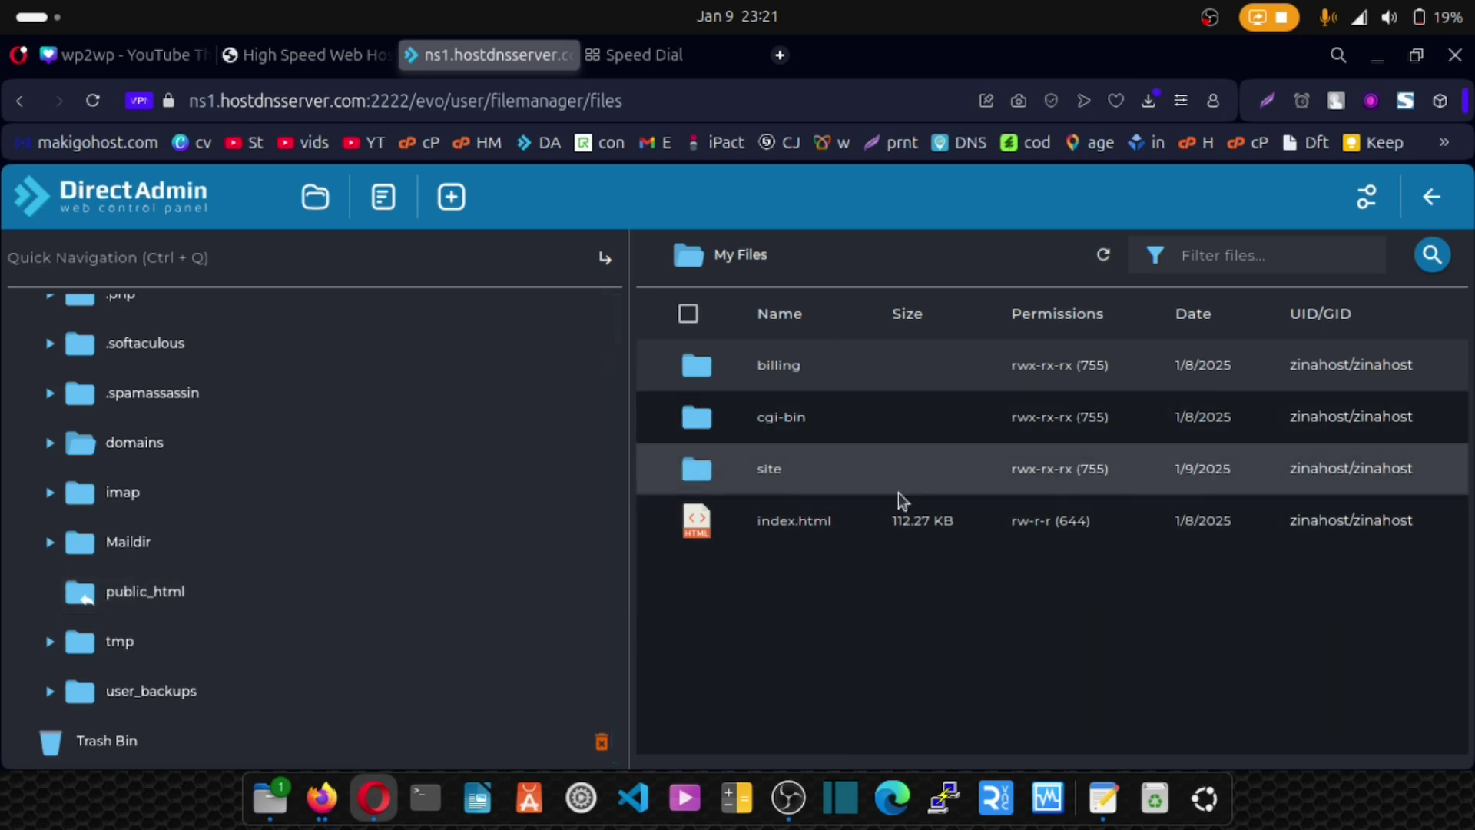
{"action": "left_click", "coordinate": [118, 458]}
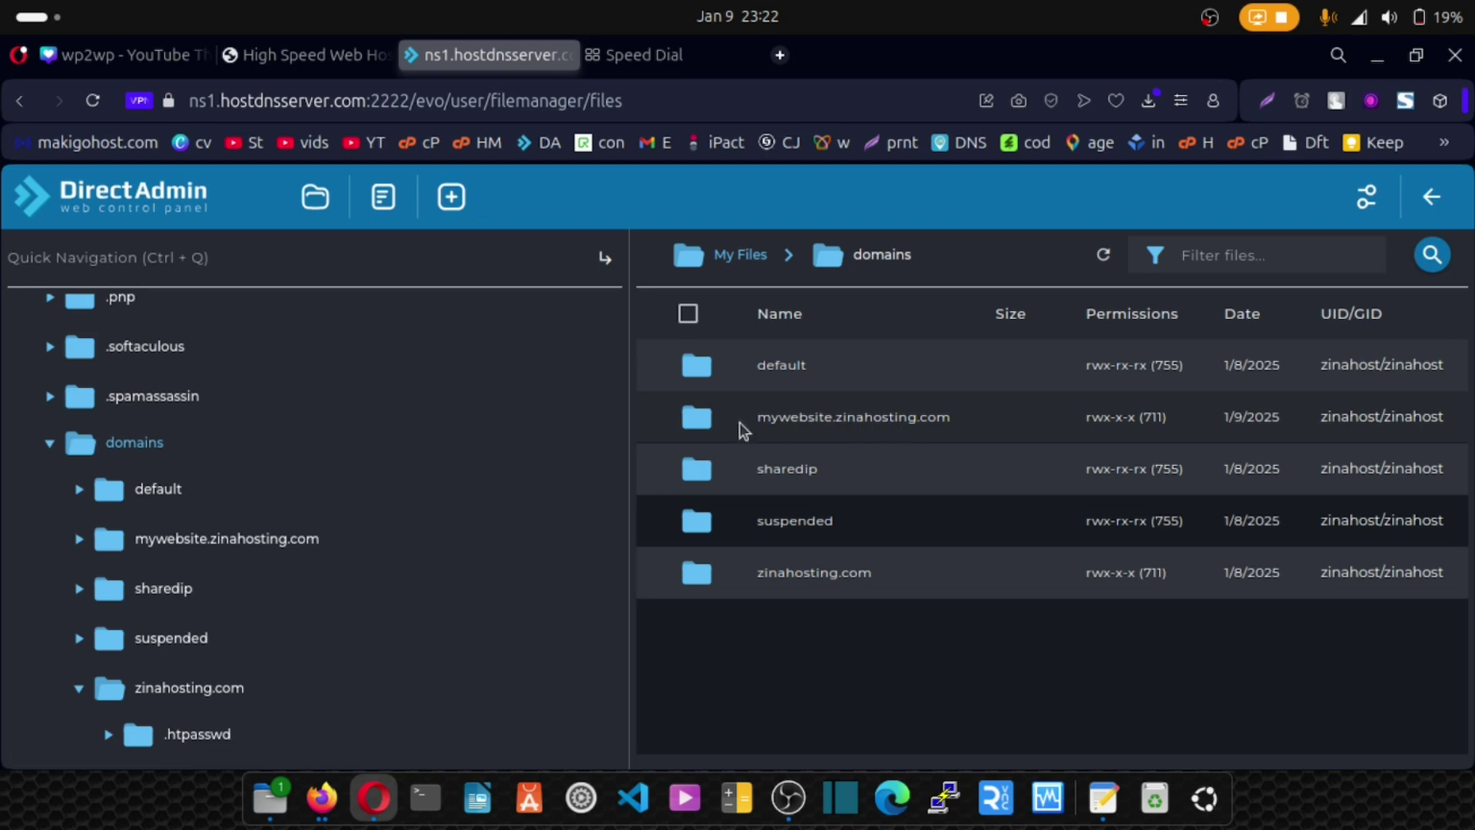
{"action": "left_click", "coordinate": [183, 552]}
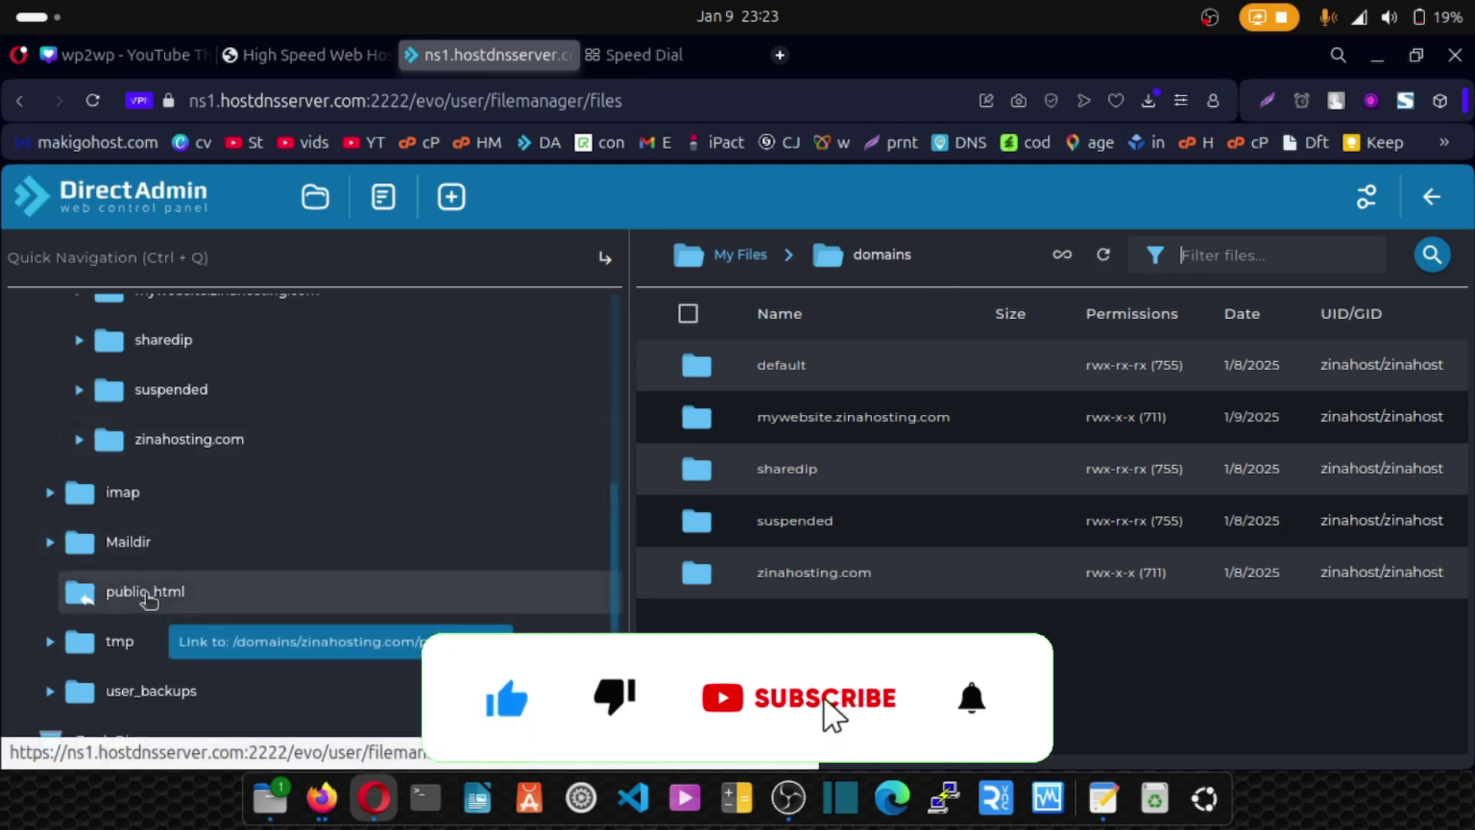
{"action": "left_click", "coordinate": [148, 593]}
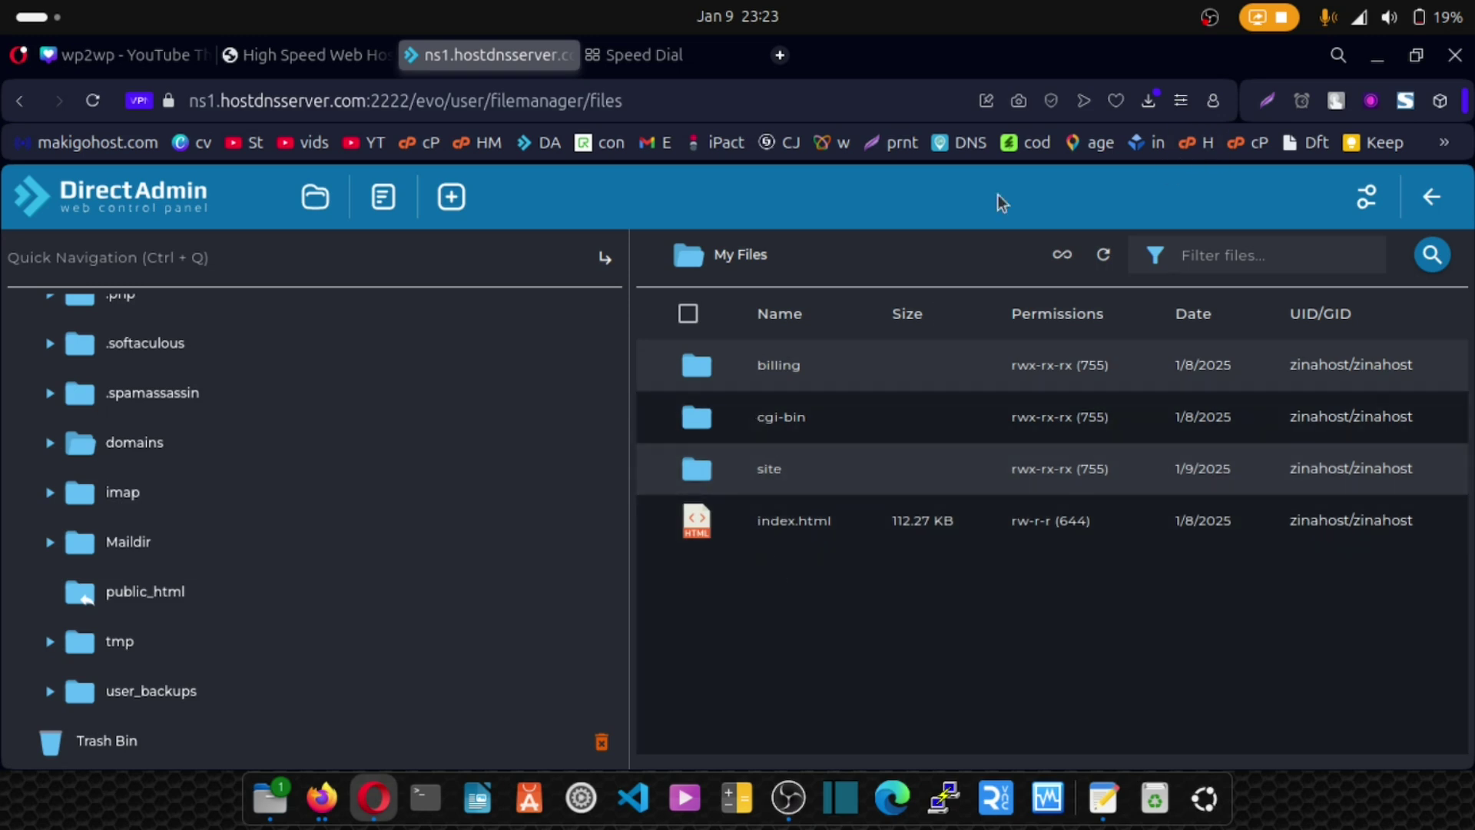
Move all four items (billing, cgi-bin, site, index.html) in public_html to the trash.
{"action": "left_click", "coordinate": [688, 314]}
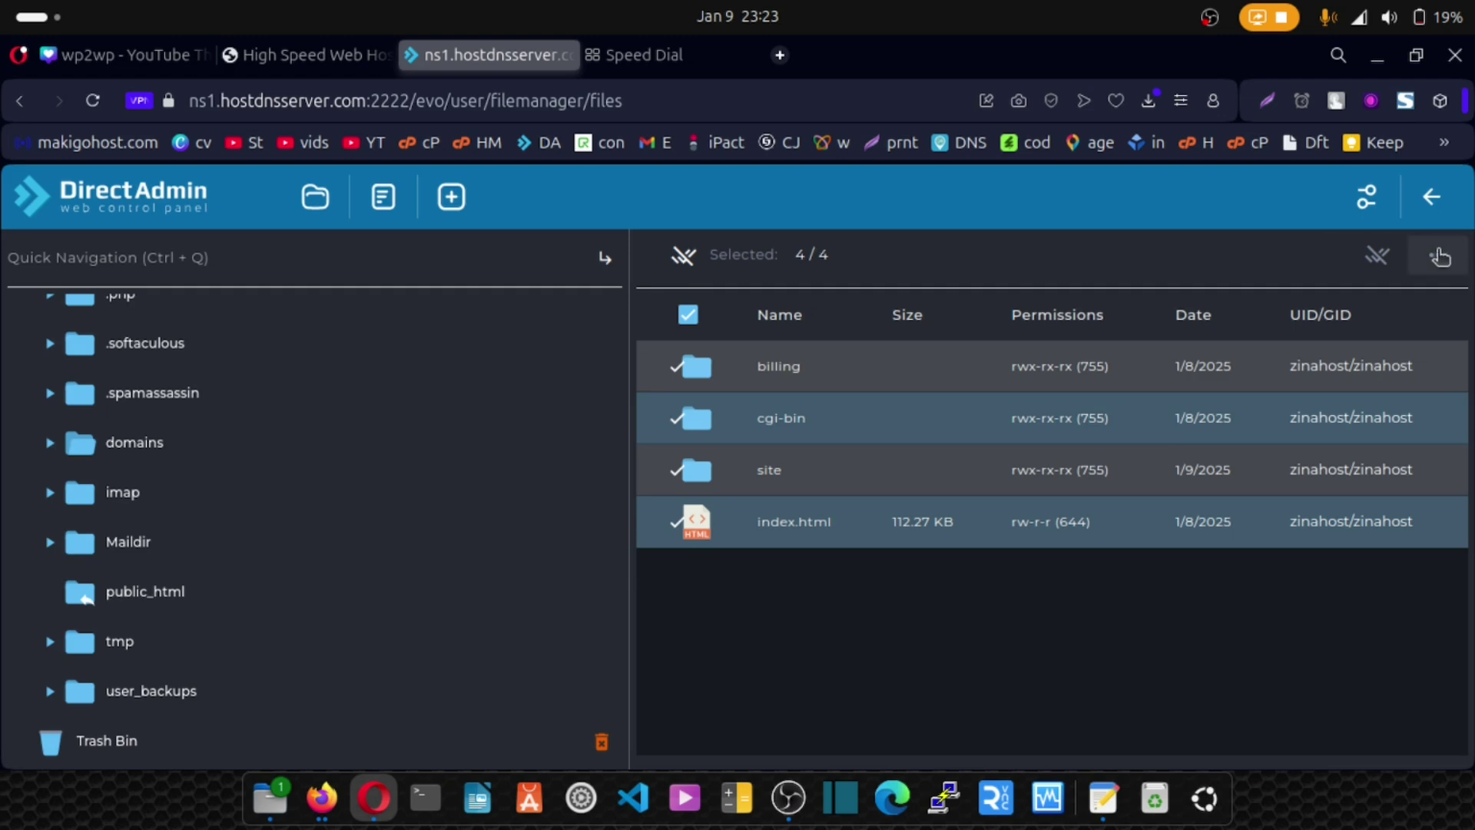
{"action": "left_click", "coordinate": [1437, 254]}
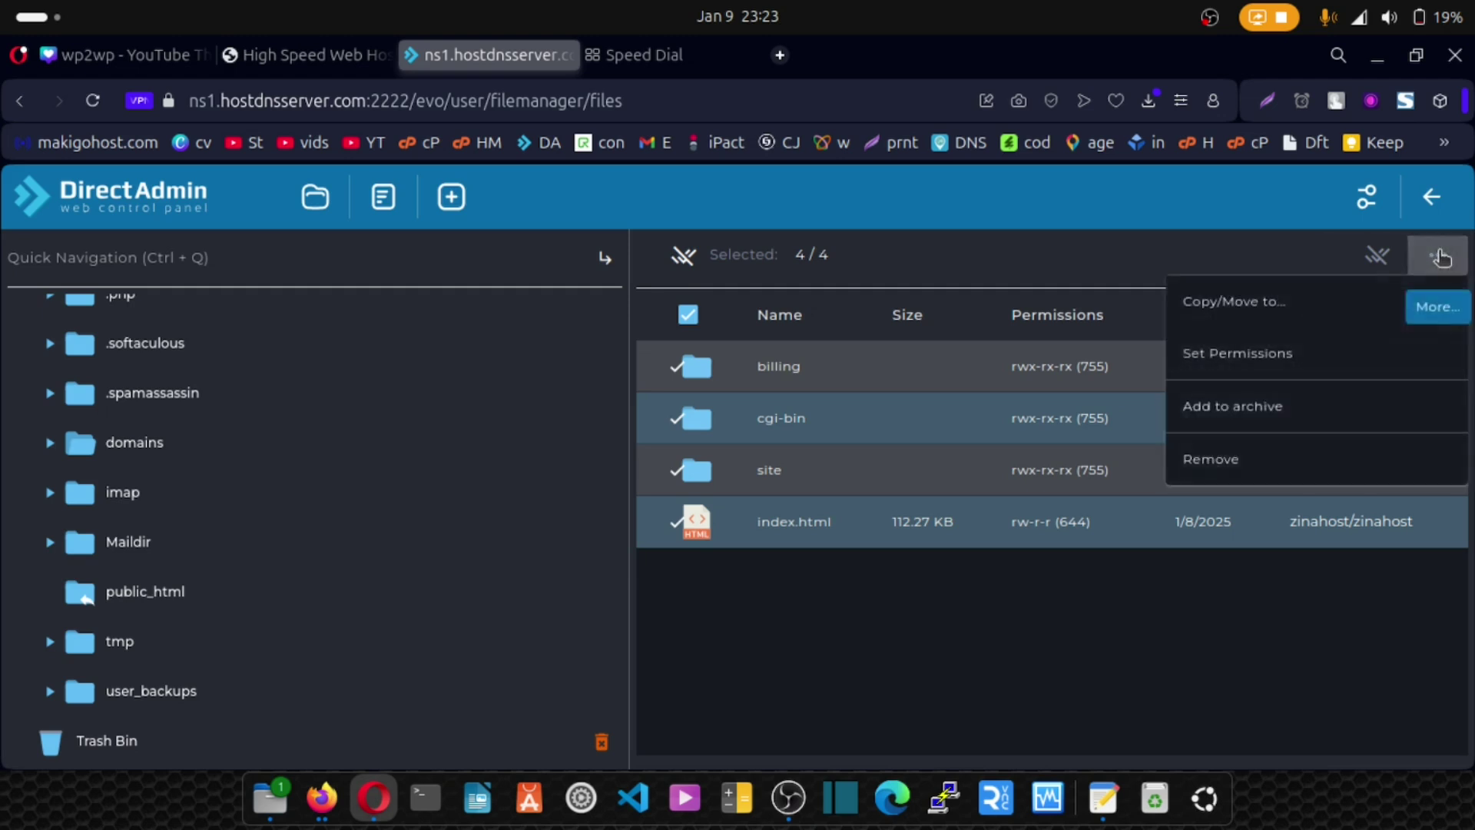
{"action": "left_click", "coordinate": [1224, 461]}
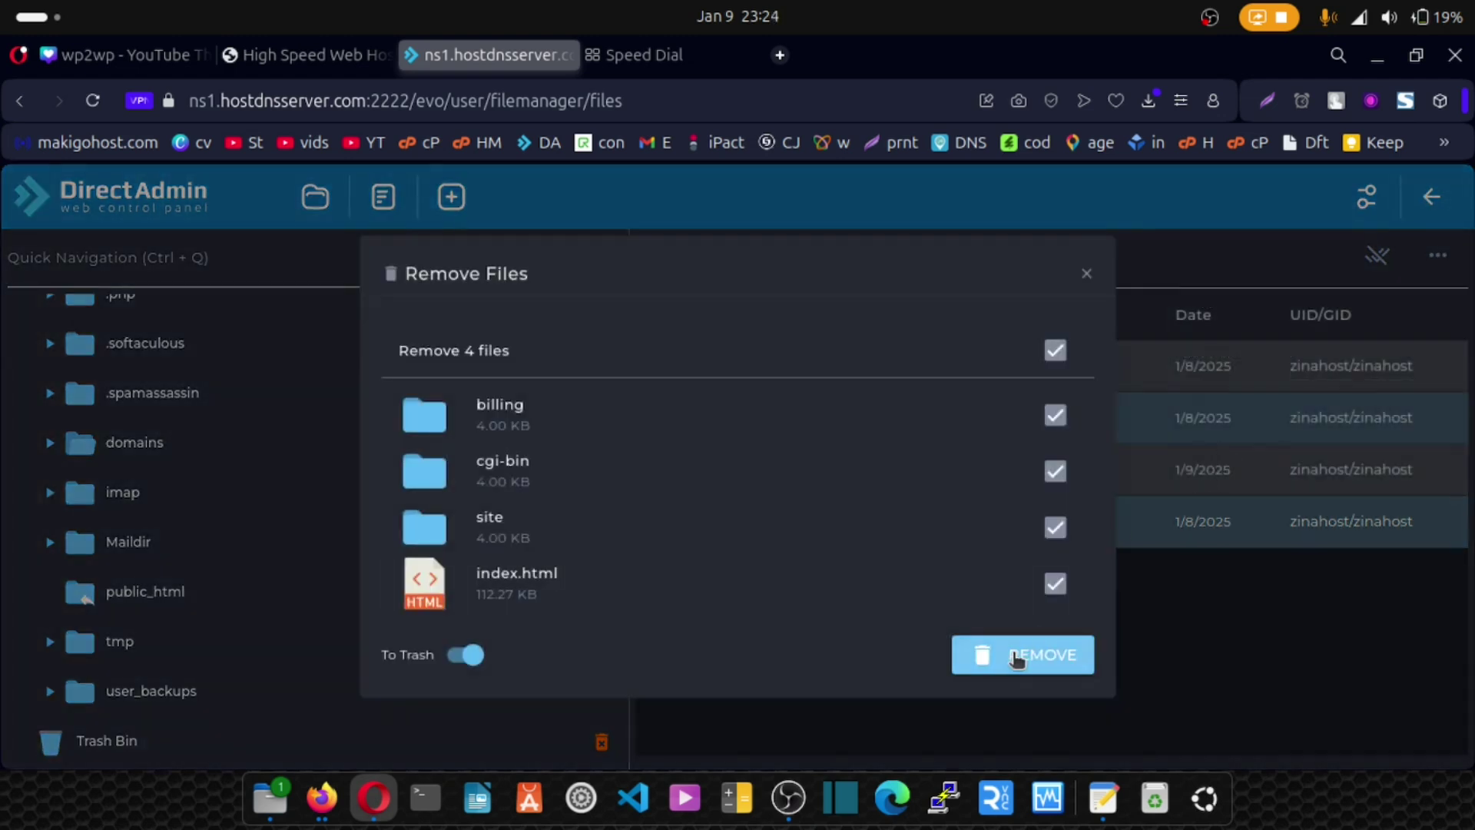
{"action": "left_click", "coordinate": [1018, 657]}
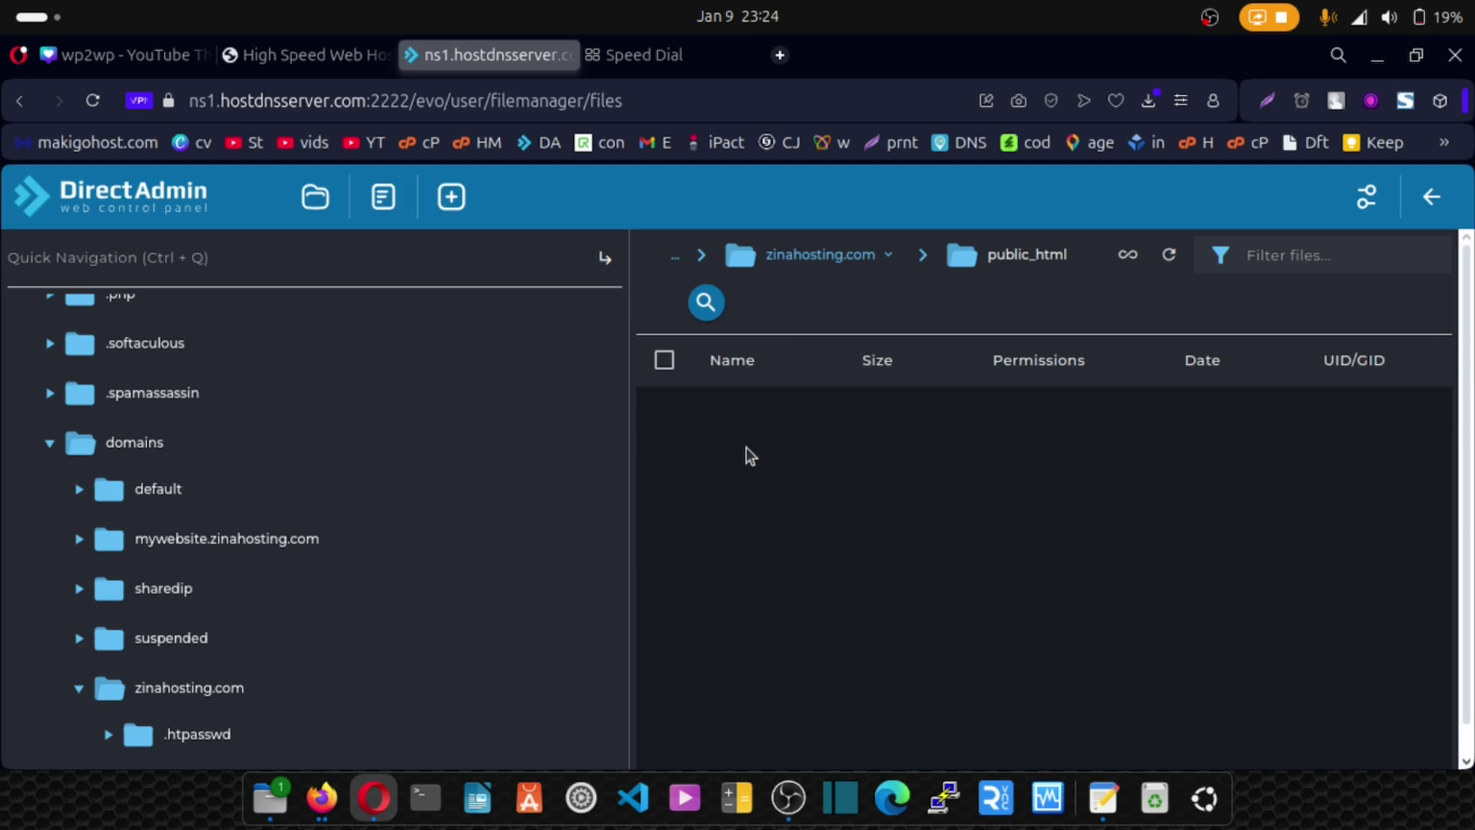
Start a file upload and browse to the Rapidlab zip in Downloads/PHP-Scripts/PHP.
{"action": "left_click", "coordinate": [454, 200]}
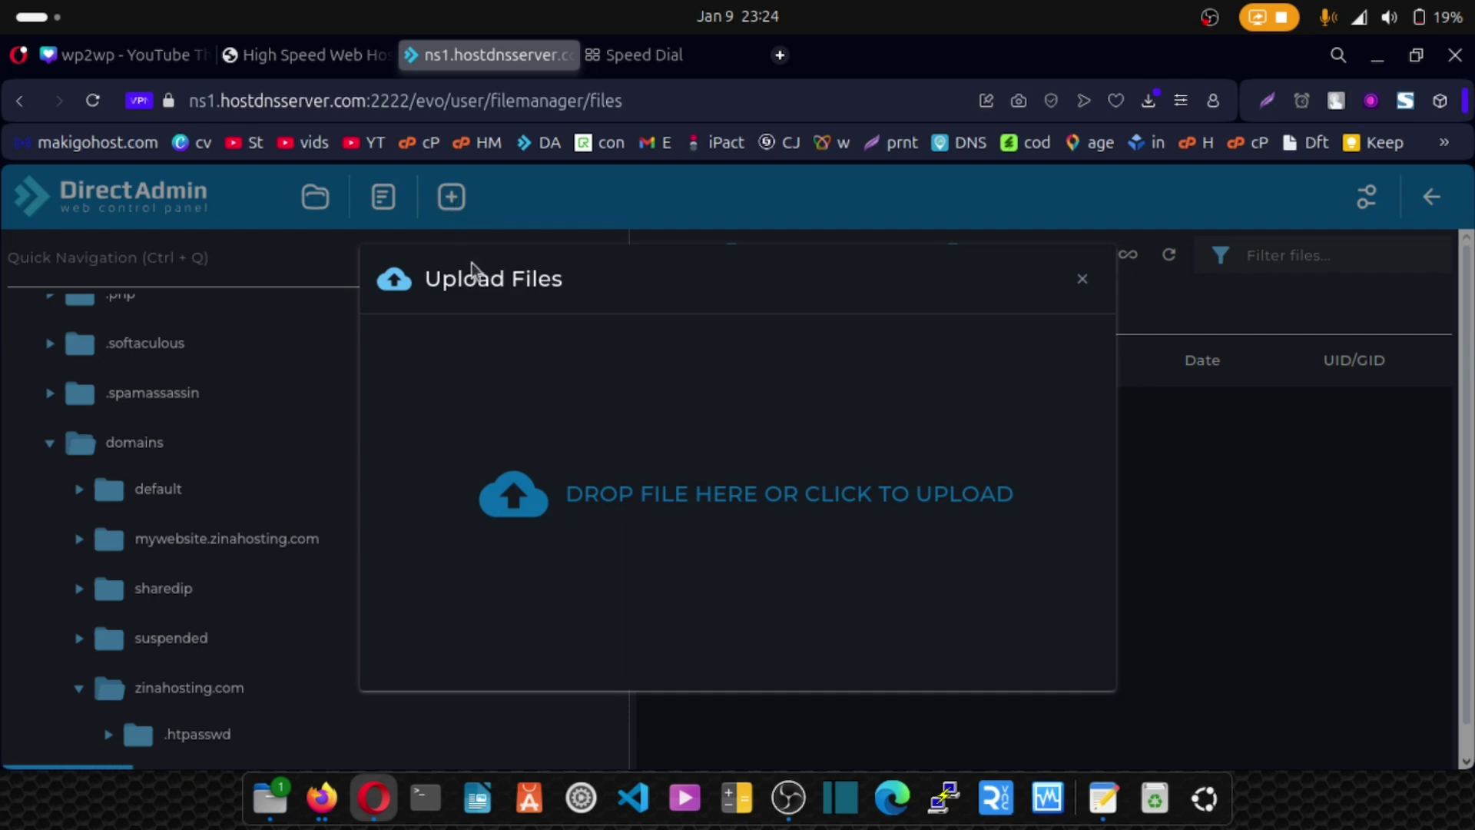
{"action": "left_click", "coordinate": [613, 498]}
{"action": "right_click", "coordinate": [562, 232]}
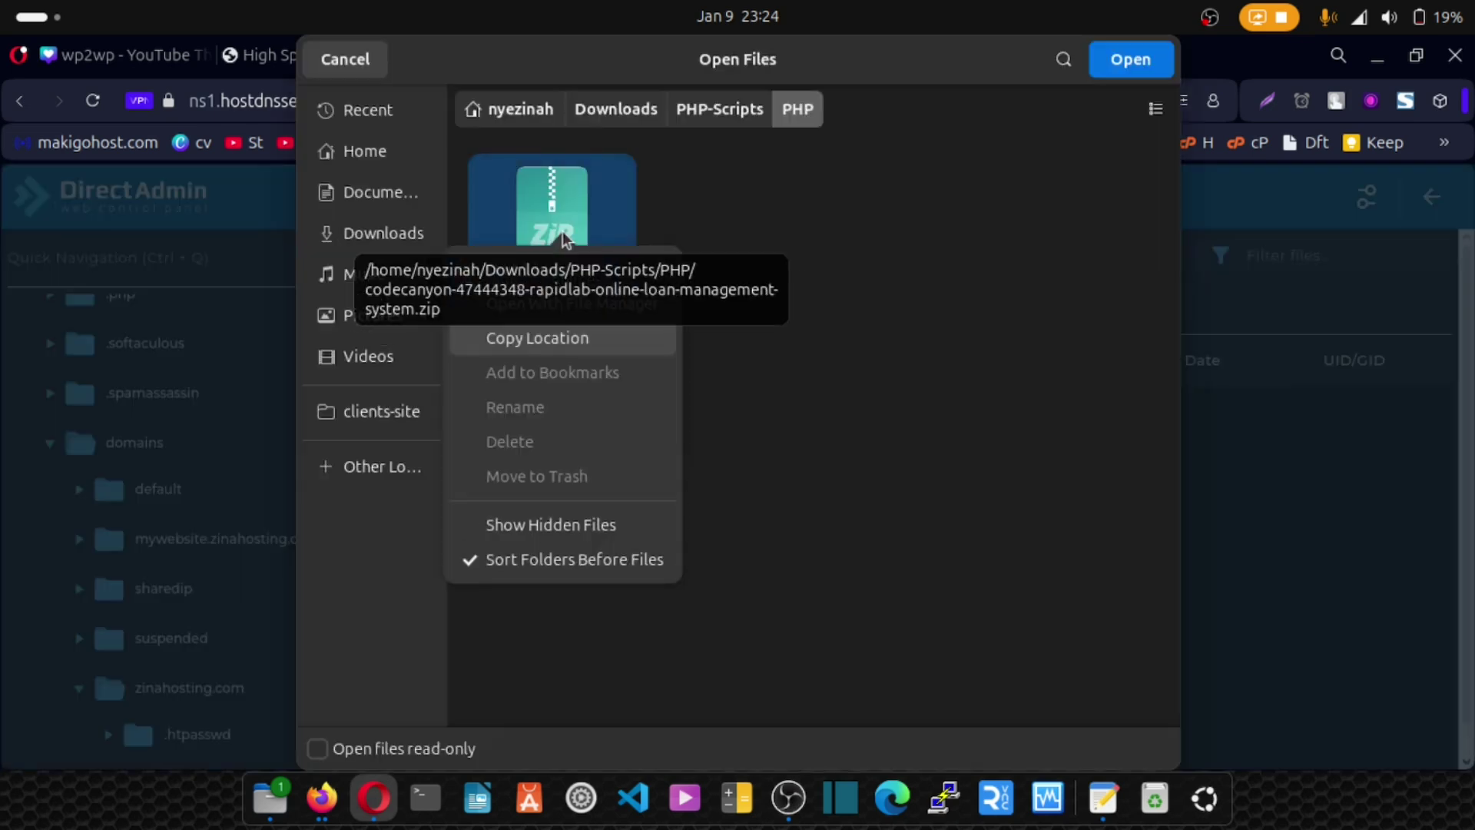
{"action": "left_click", "coordinate": [847, 269]}
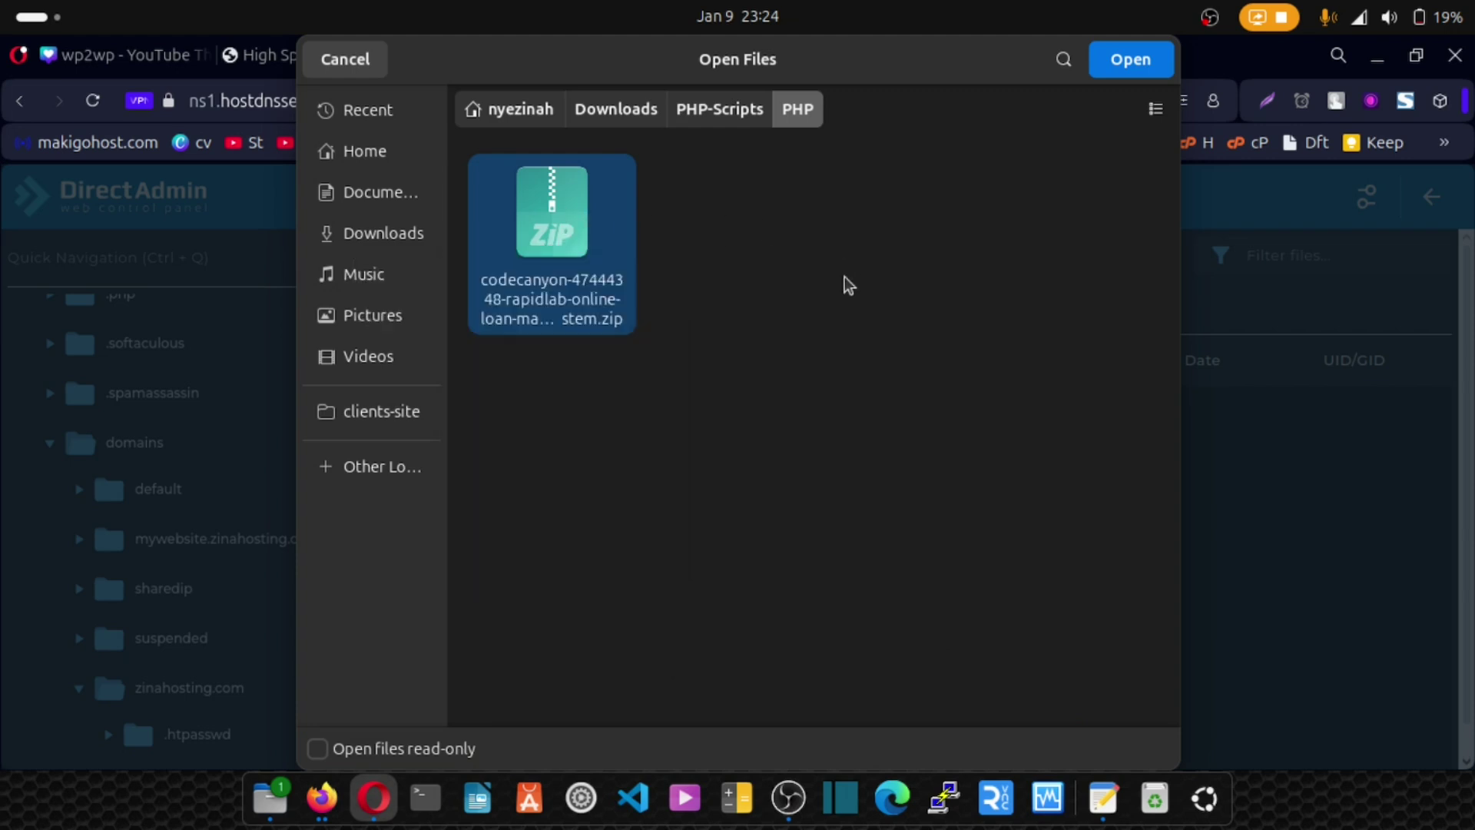
Extract the Rapidlab zip and locate its Files folder in the file picker.
{"action": "left_click", "coordinate": [270, 801]}
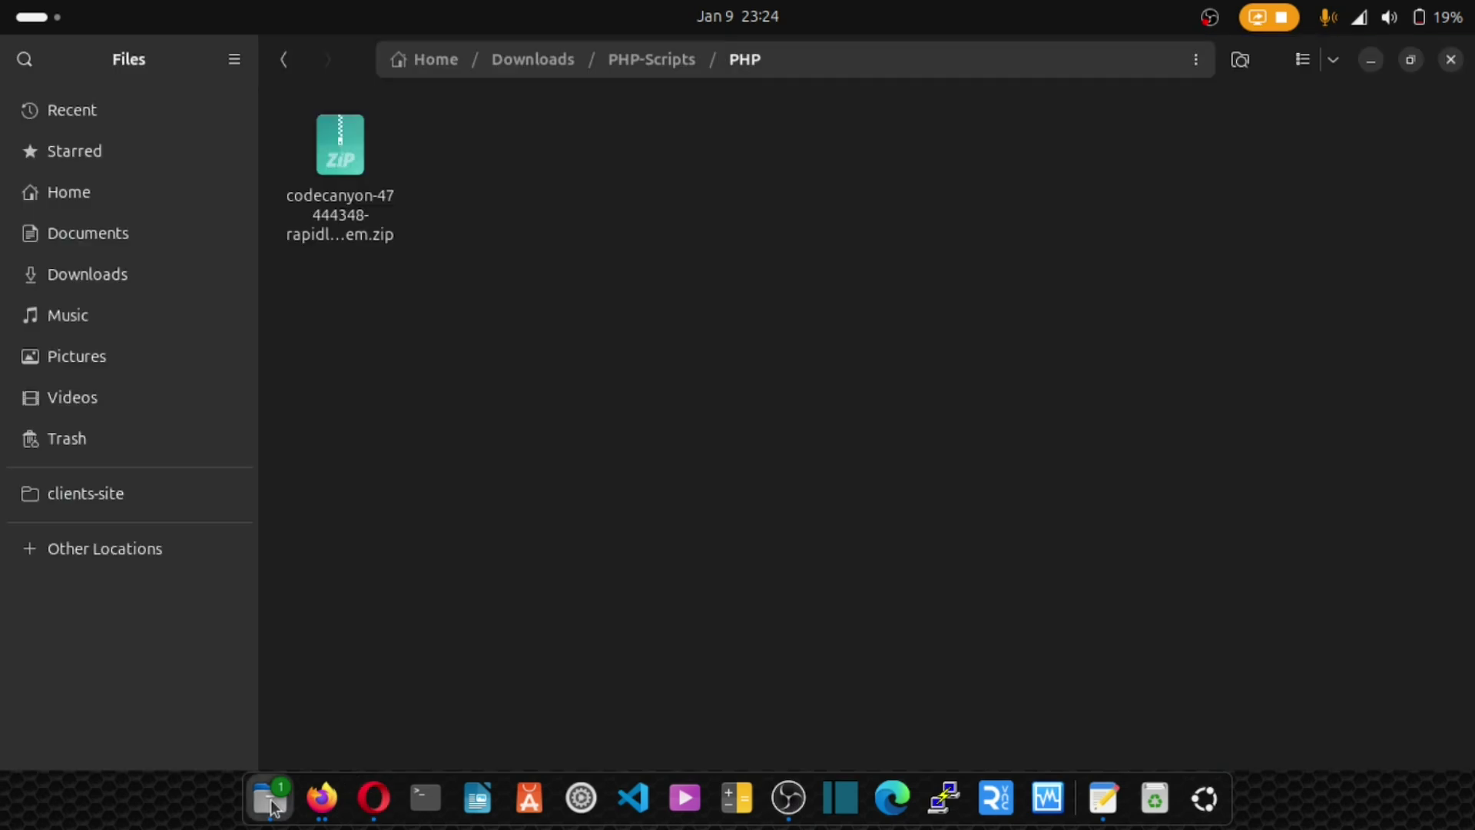
{"action": "right_click", "coordinate": [356, 192]}
{"action": "left_click", "coordinate": [415, 228]}
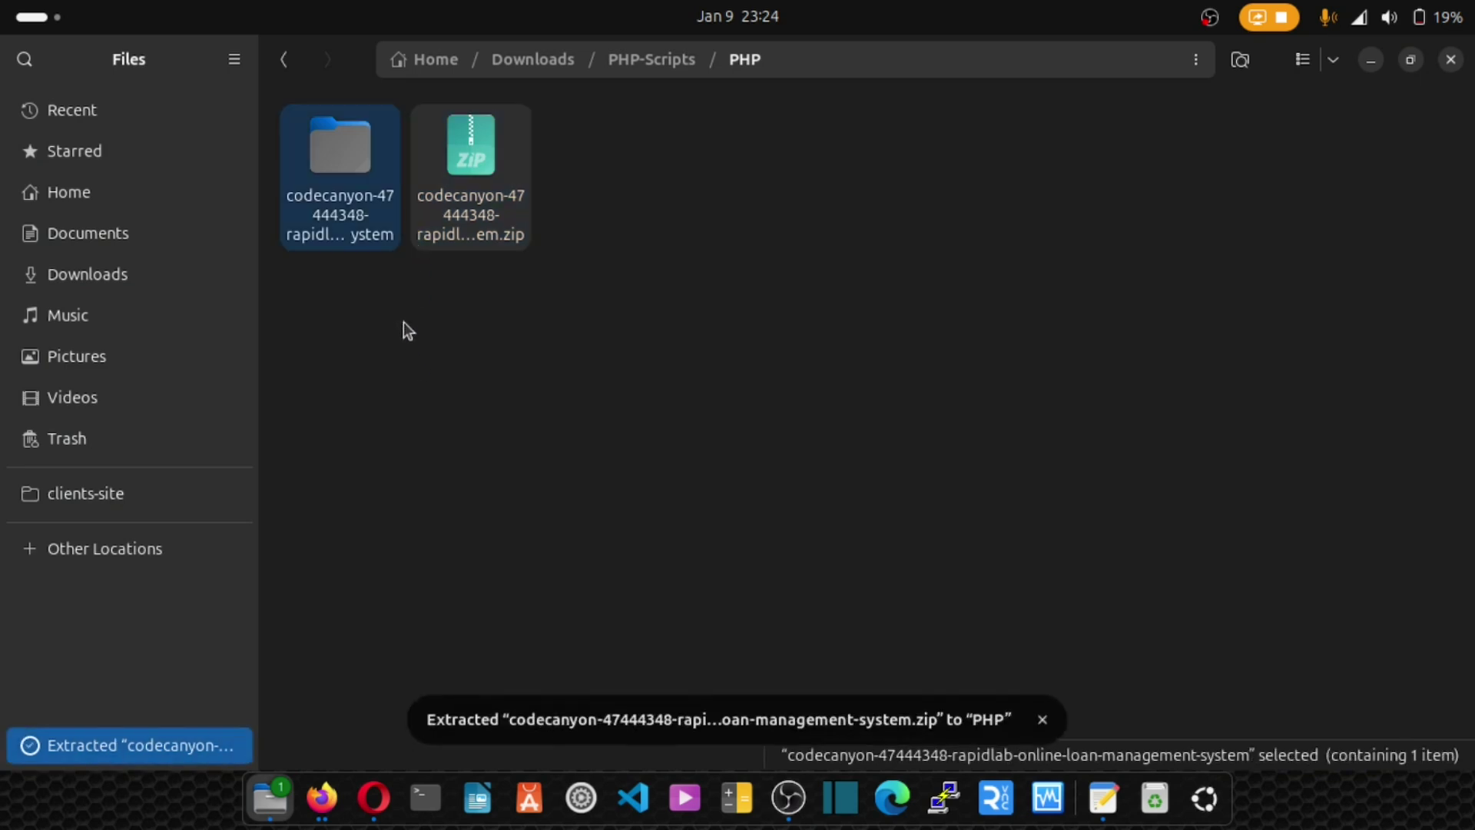
{"action": "left_click", "coordinate": [374, 798]}
{"action": "double_click", "coordinate": [598, 265]}
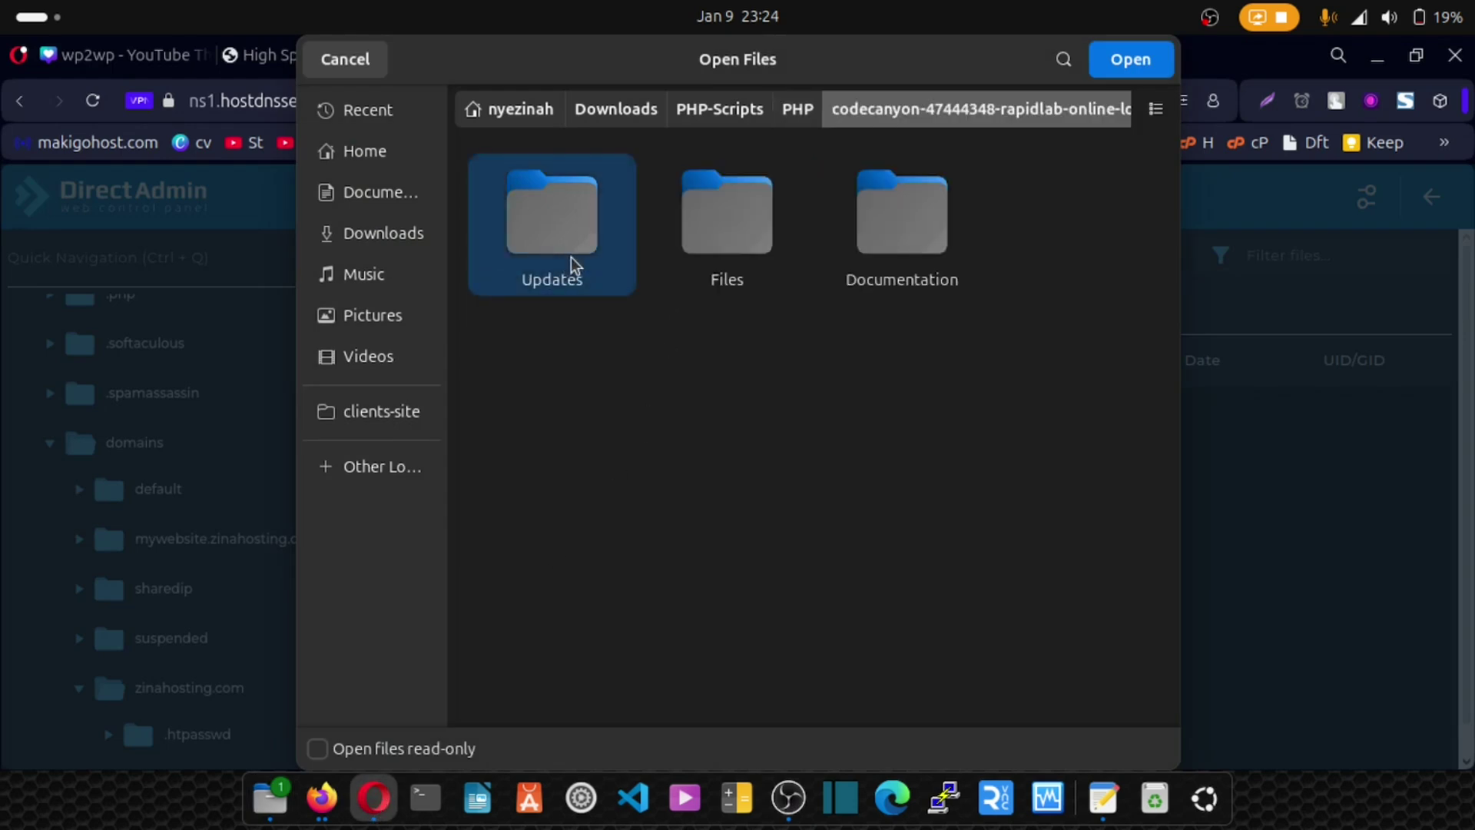
{"action": "left_click", "coordinate": [734, 250]}
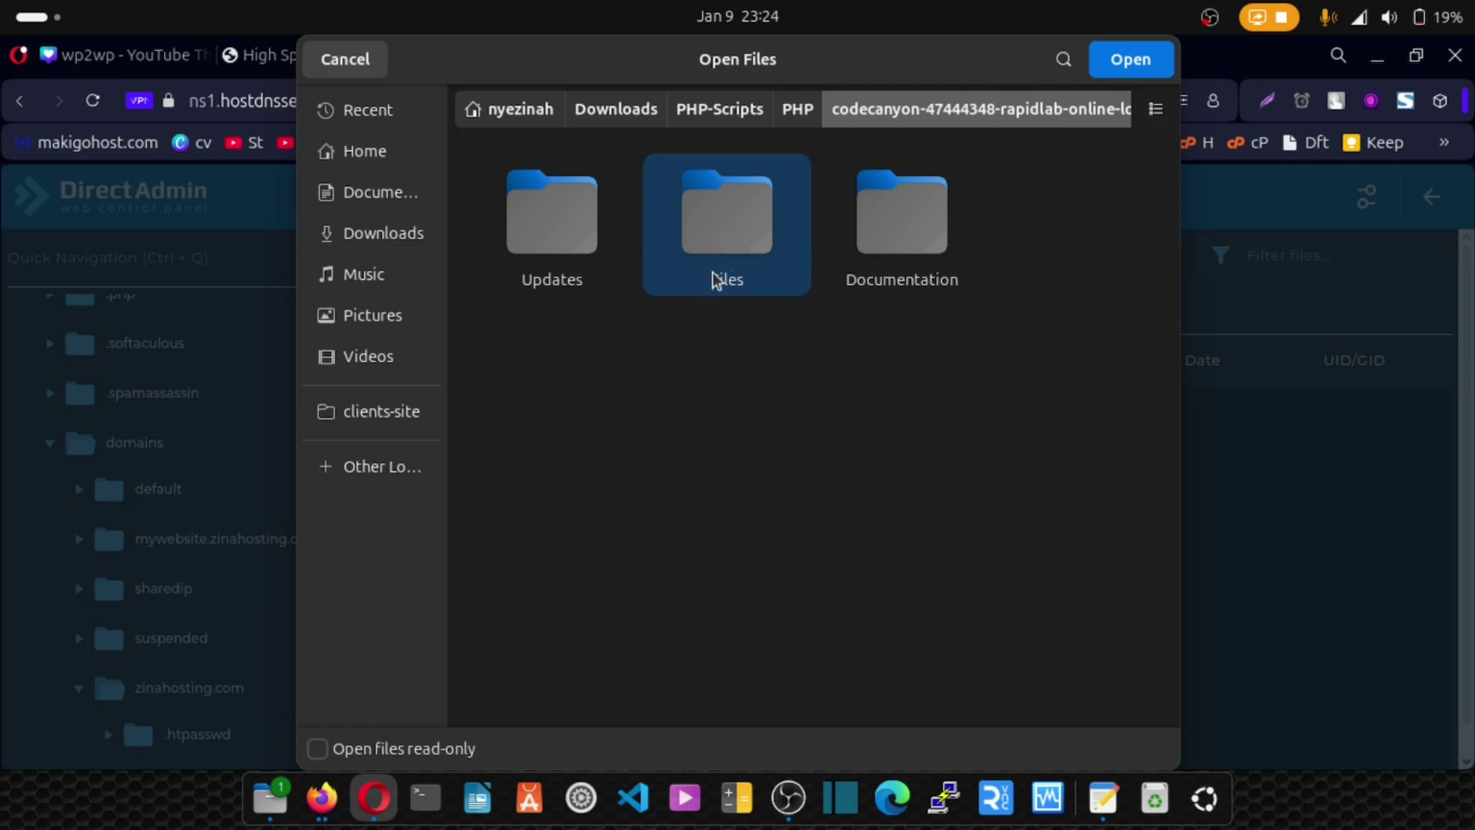
Compress the rapidlab package's Files folder into Files.zip and return to the file picker.
{"action": "left_click", "coordinate": [270, 799]}
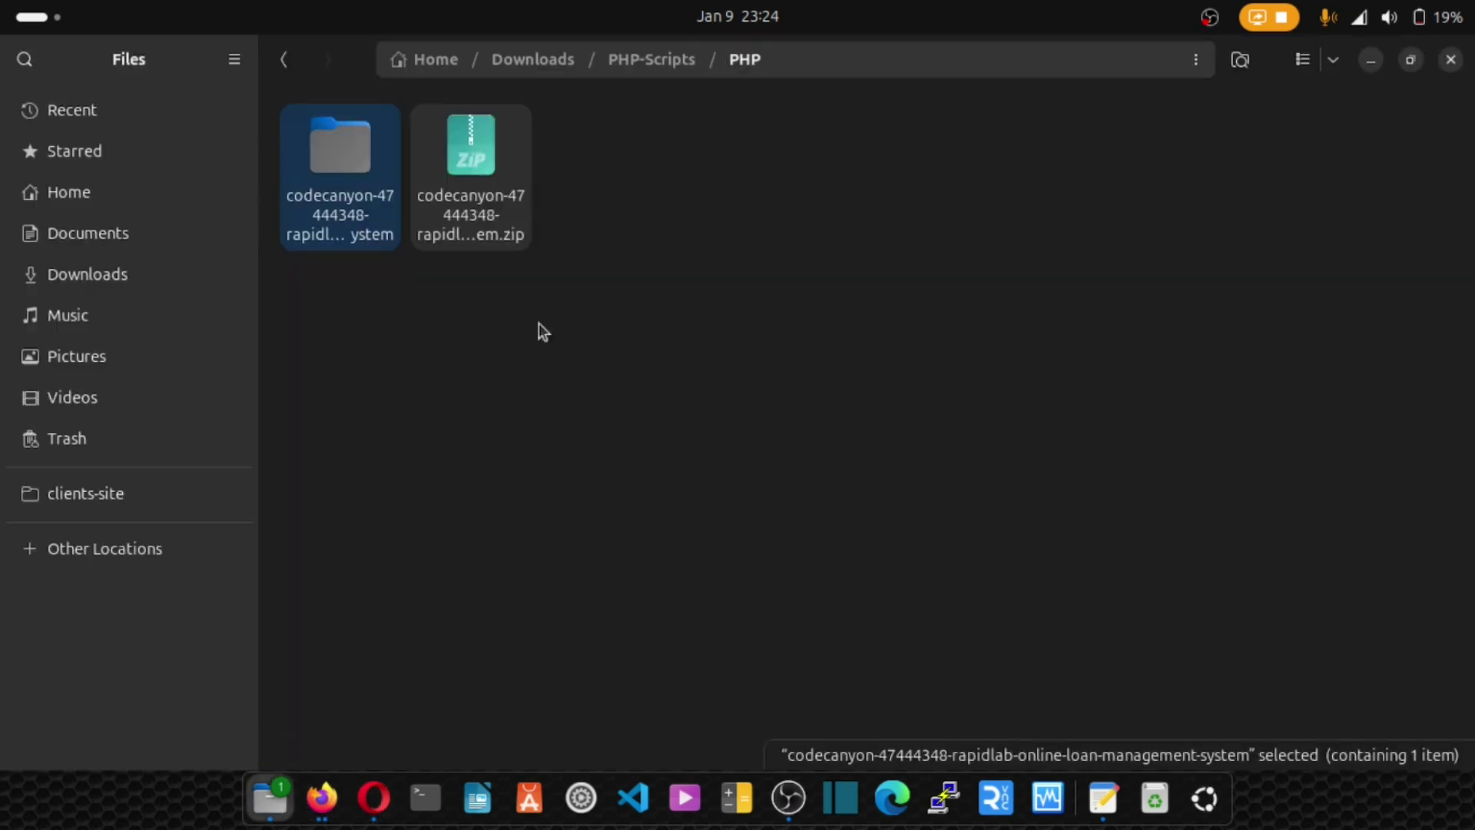
{"action": "double_click", "coordinate": [352, 197]}
{"action": "left_click", "coordinate": [477, 173]}
{"action": "right_click", "coordinate": [476, 170]}
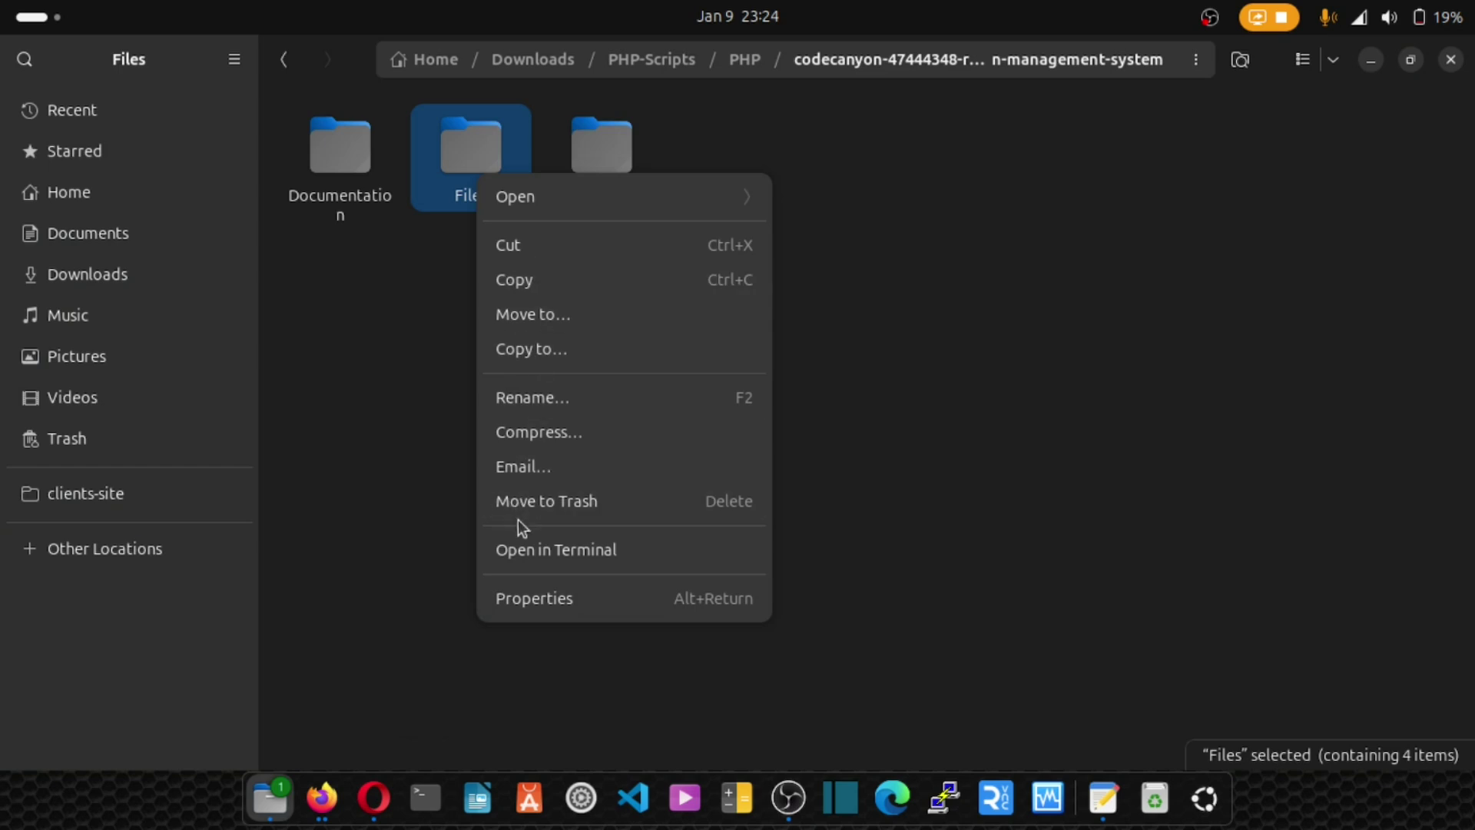
{"action": "left_click", "coordinate": [537, 432]}
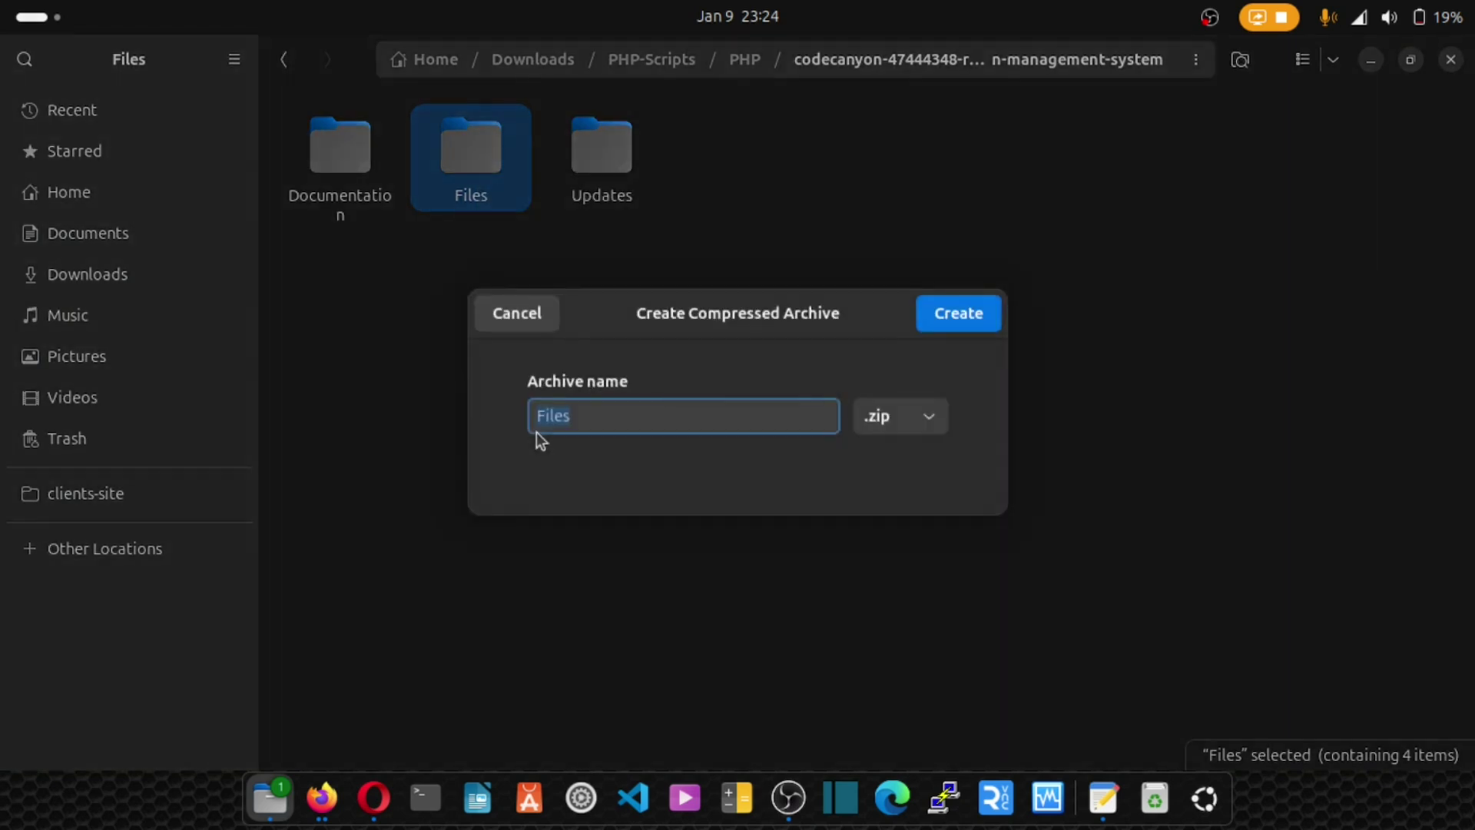
{"action": "left_click", "coordinate": [966, 322]}
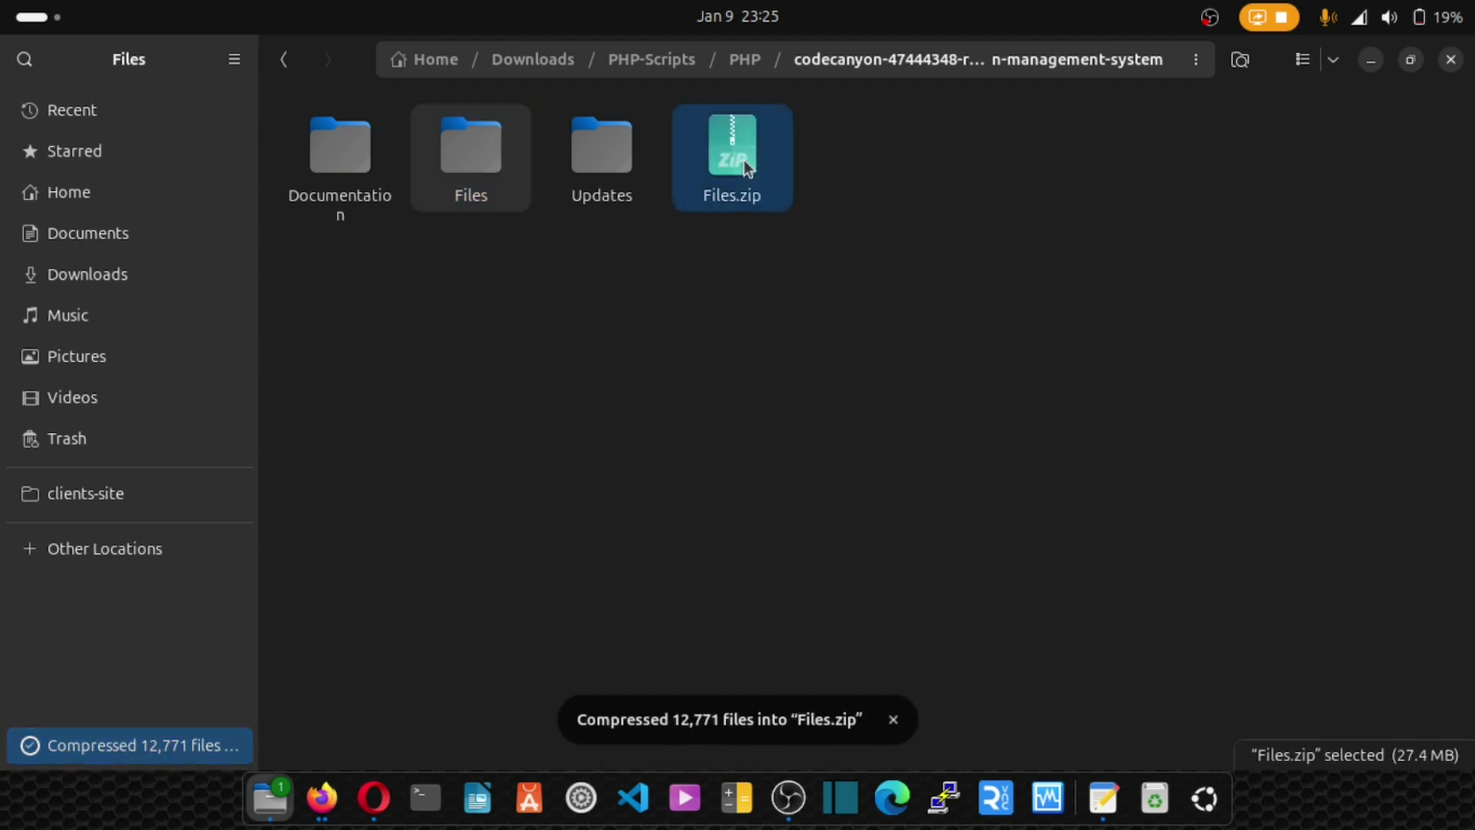
{"action": "left_click", "coordinate": [374, 797]}
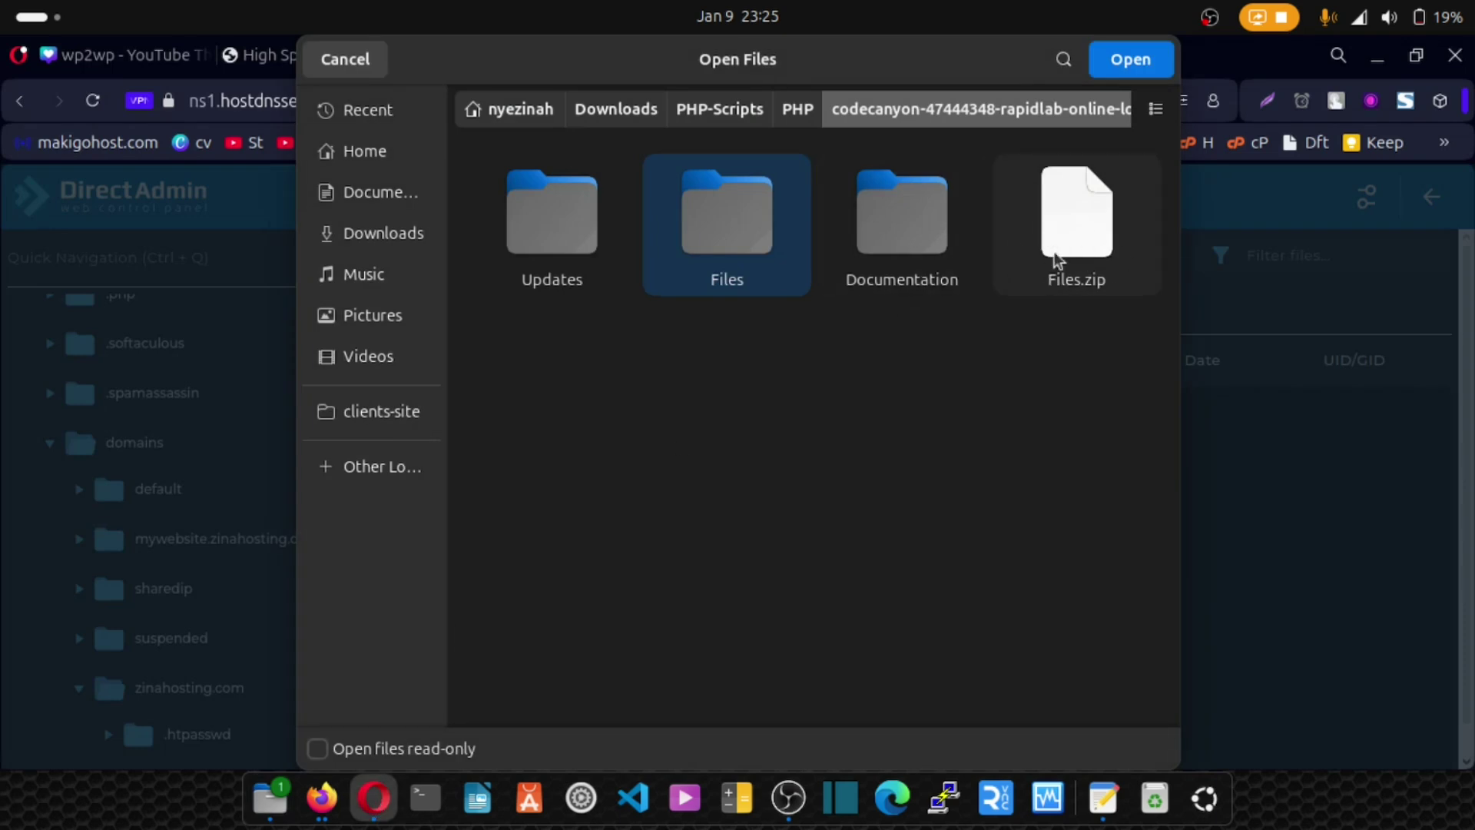
Upload Files.zip (26.1 MB) into the zinahosting.com public_html folder.
{"action": "left_click", "coordinate": [1091, 259]}
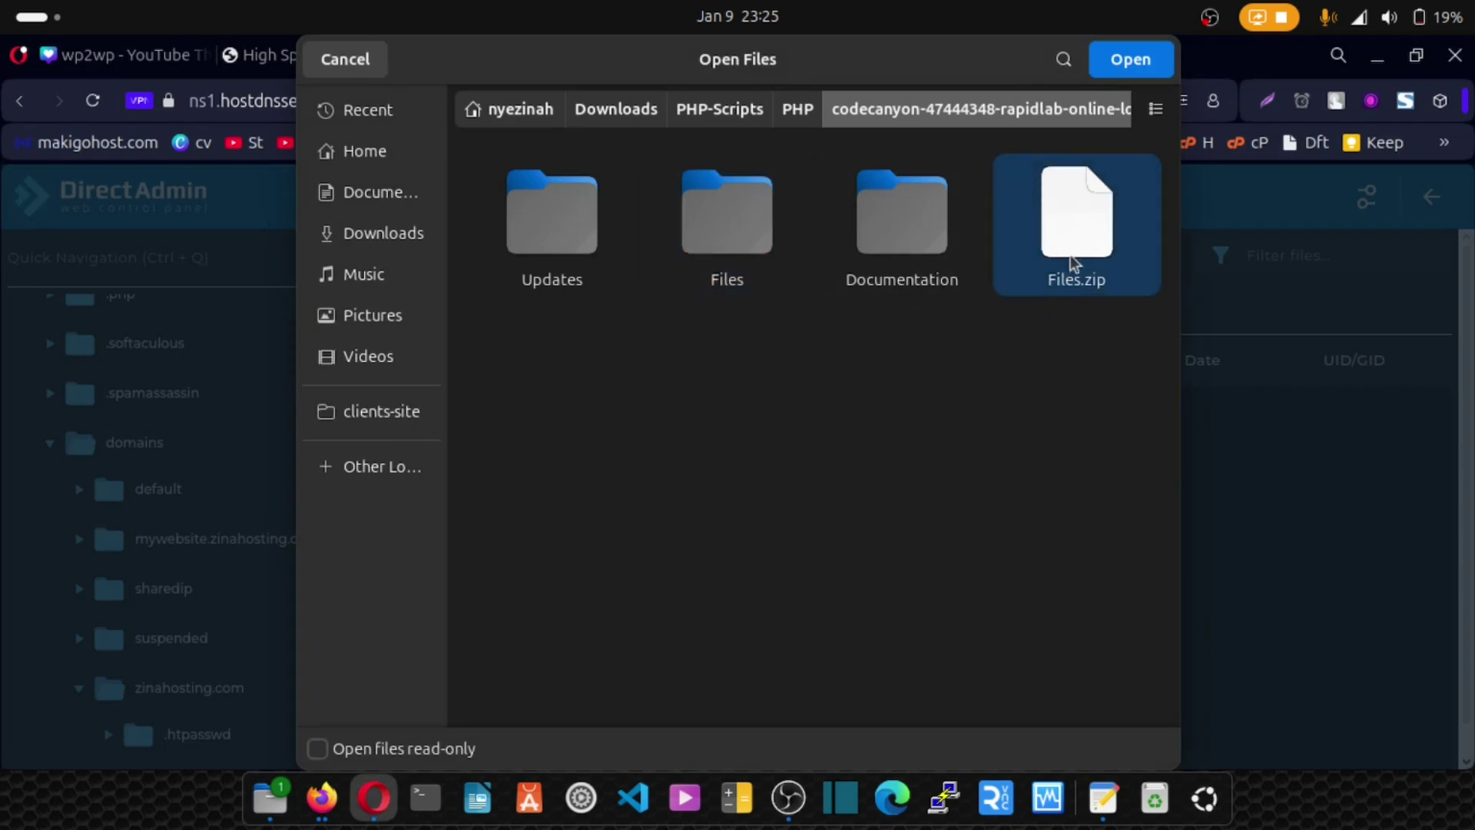
{"action": "left_click", "coordinate": [1133, 62]}
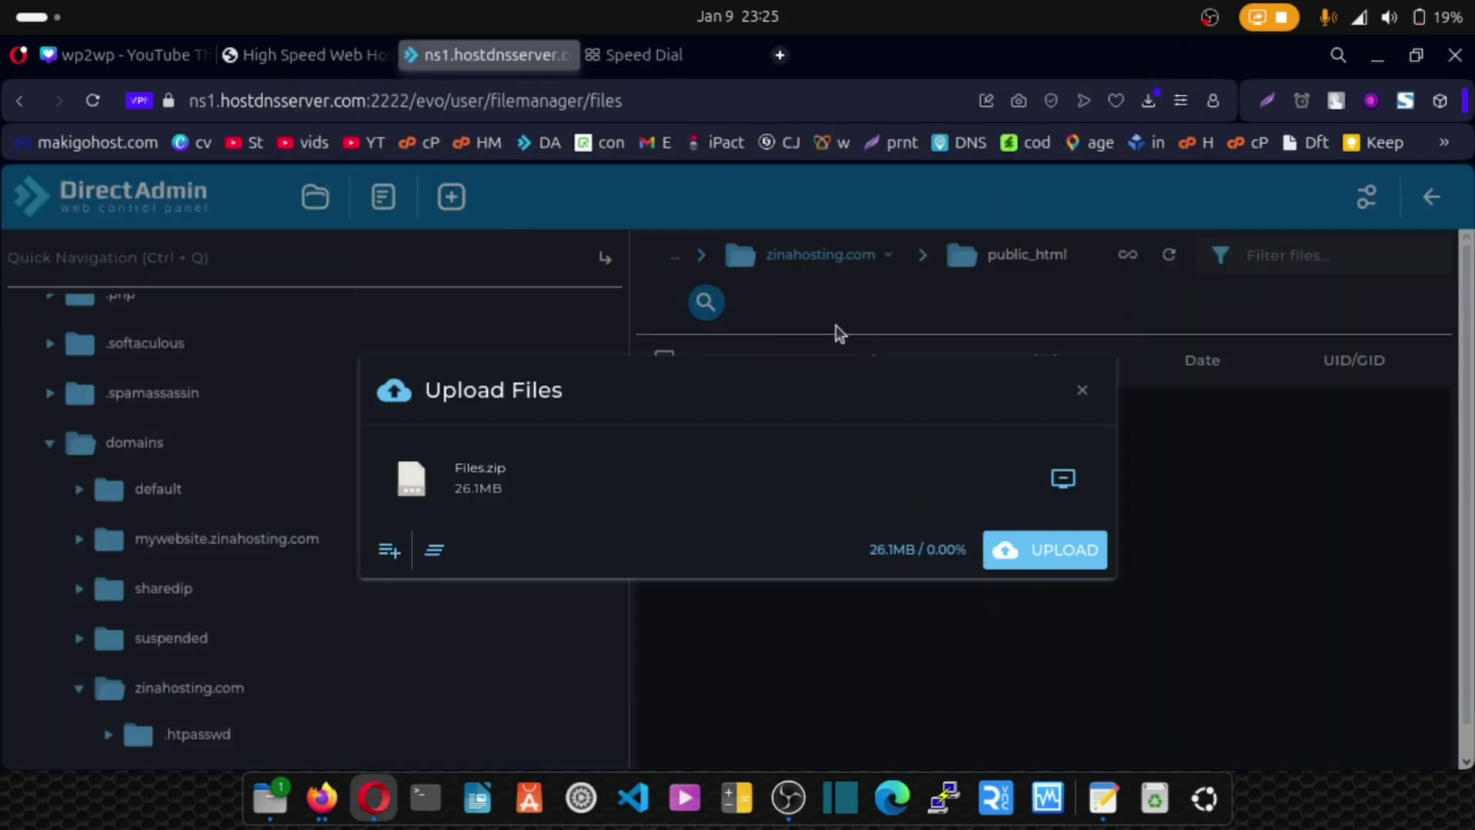
{"action": "left_click", "coordinate": [1038, 552]}
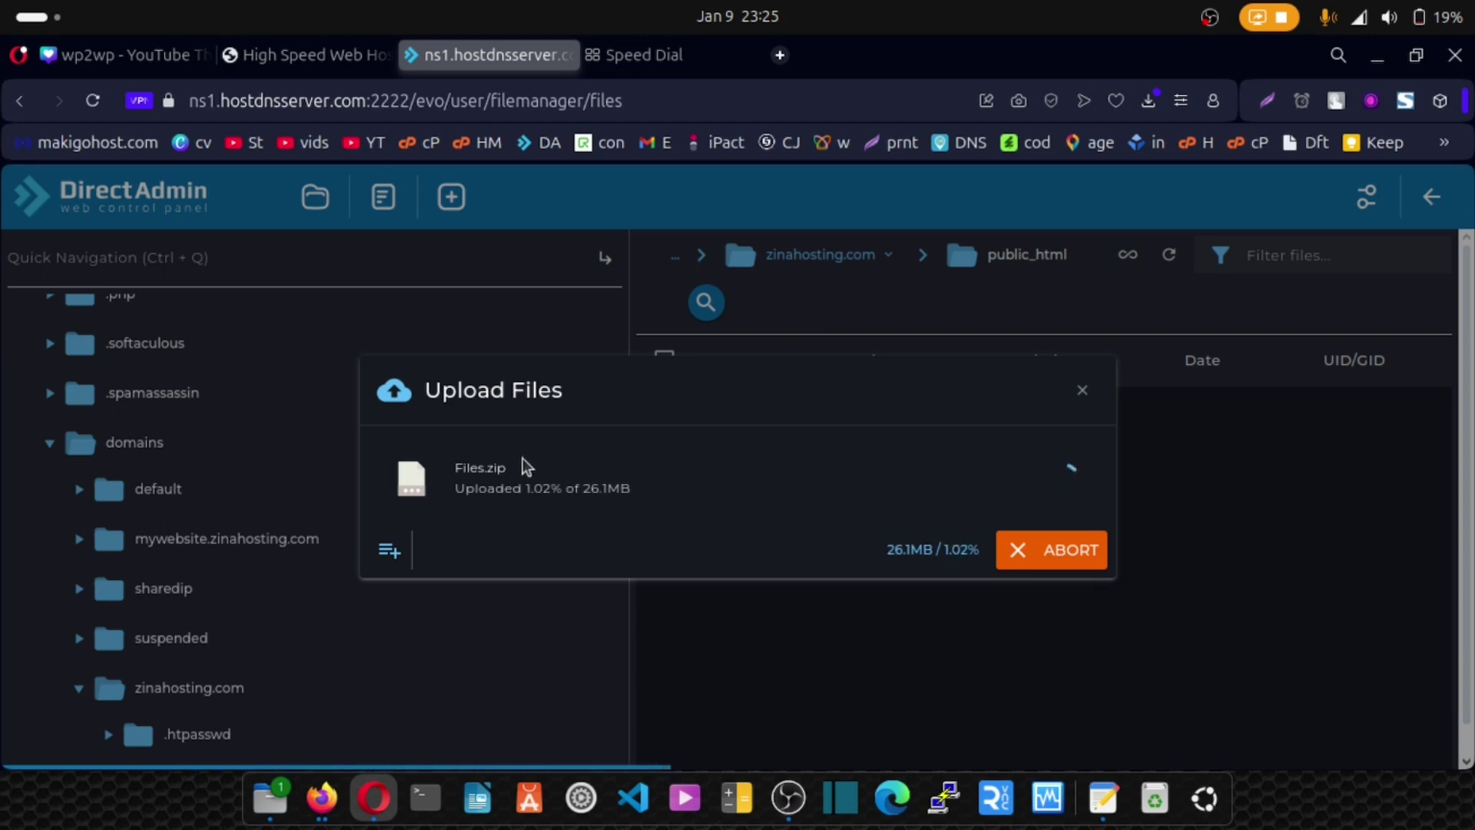
Duplicate the control panel tab and show the DirectAdmin dashboard in the new tab.
{"action": "right_click", "coordinate": [489, 59]}
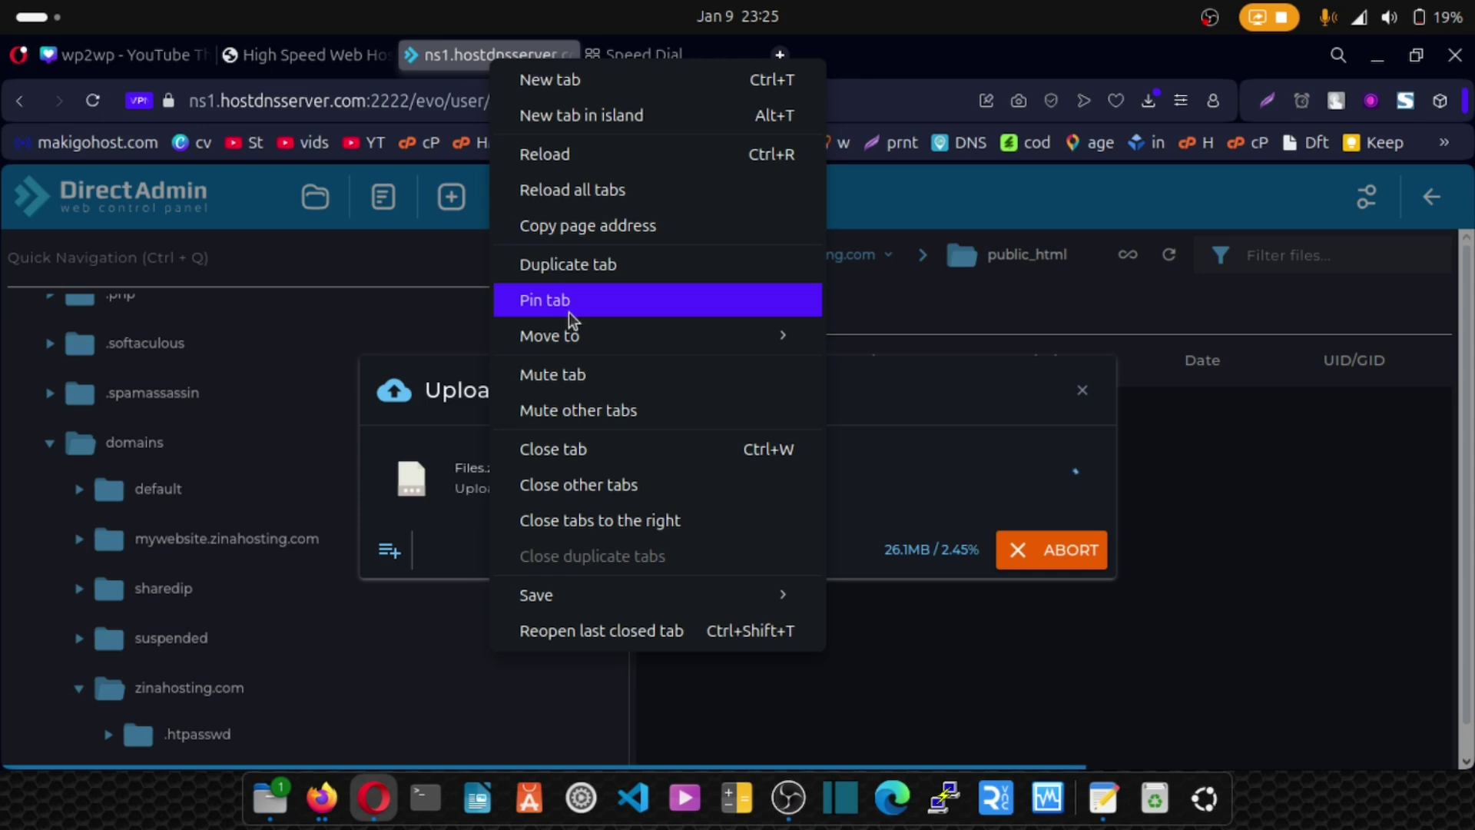
{"action": "left_click", "coordinate": [564, 272]}
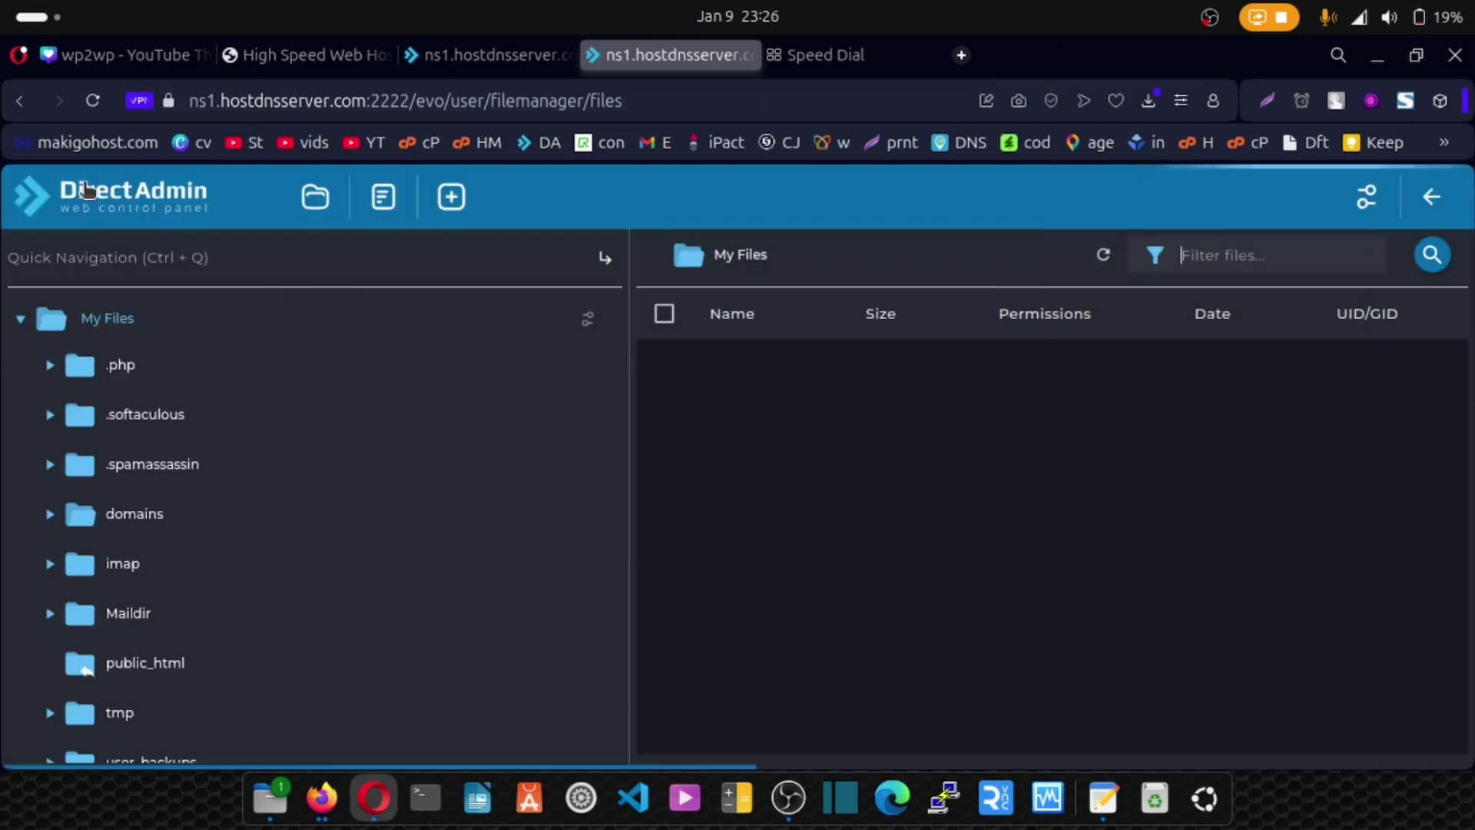
{"action": "left_click", "coordinate": [88, 209]}
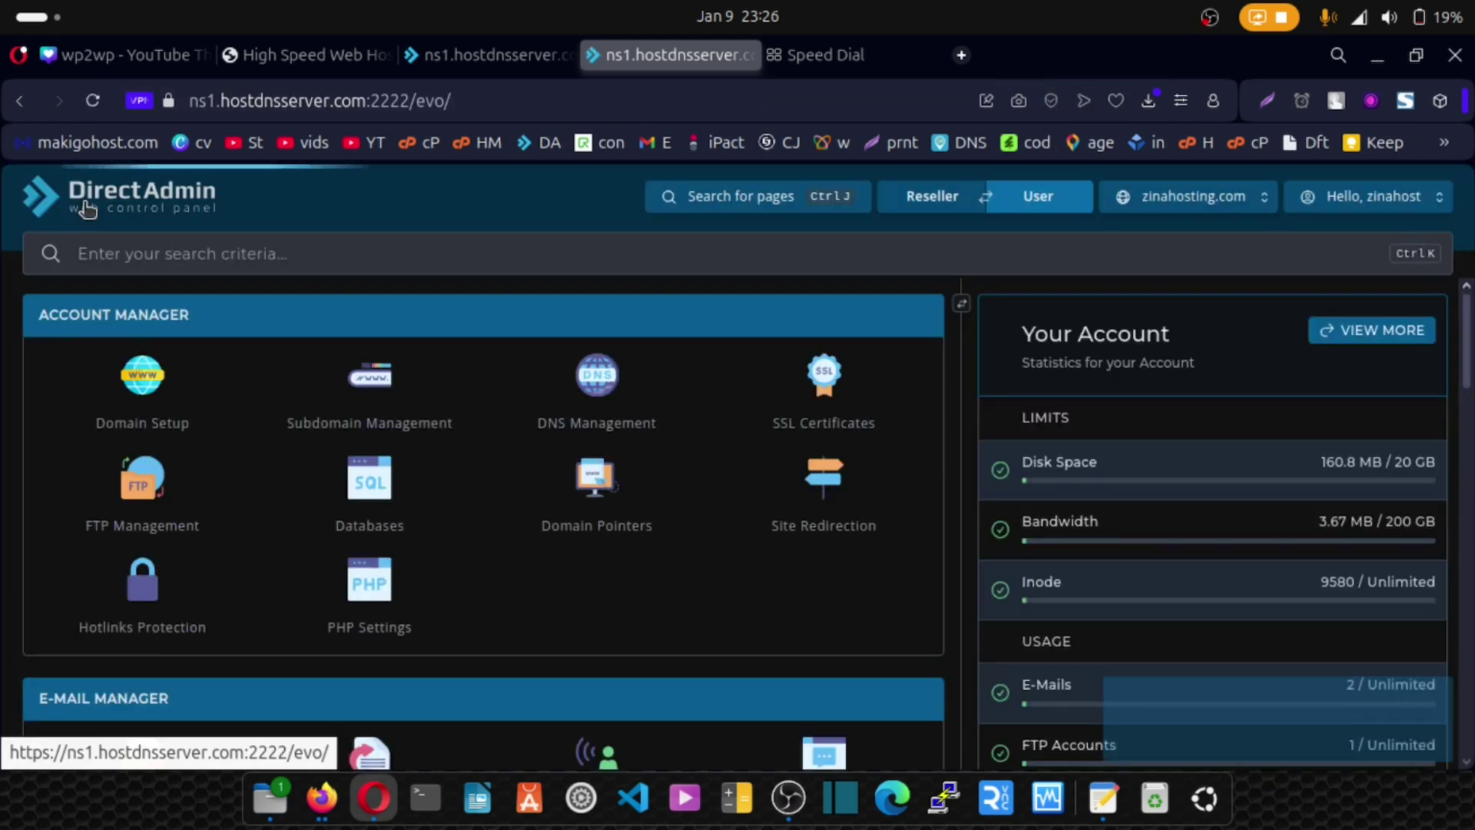
On the Databases page, enter scriptdb as the new database name (zinahost_scriptdb).
{"action": "left_click", "coordinate": [370, 481]}
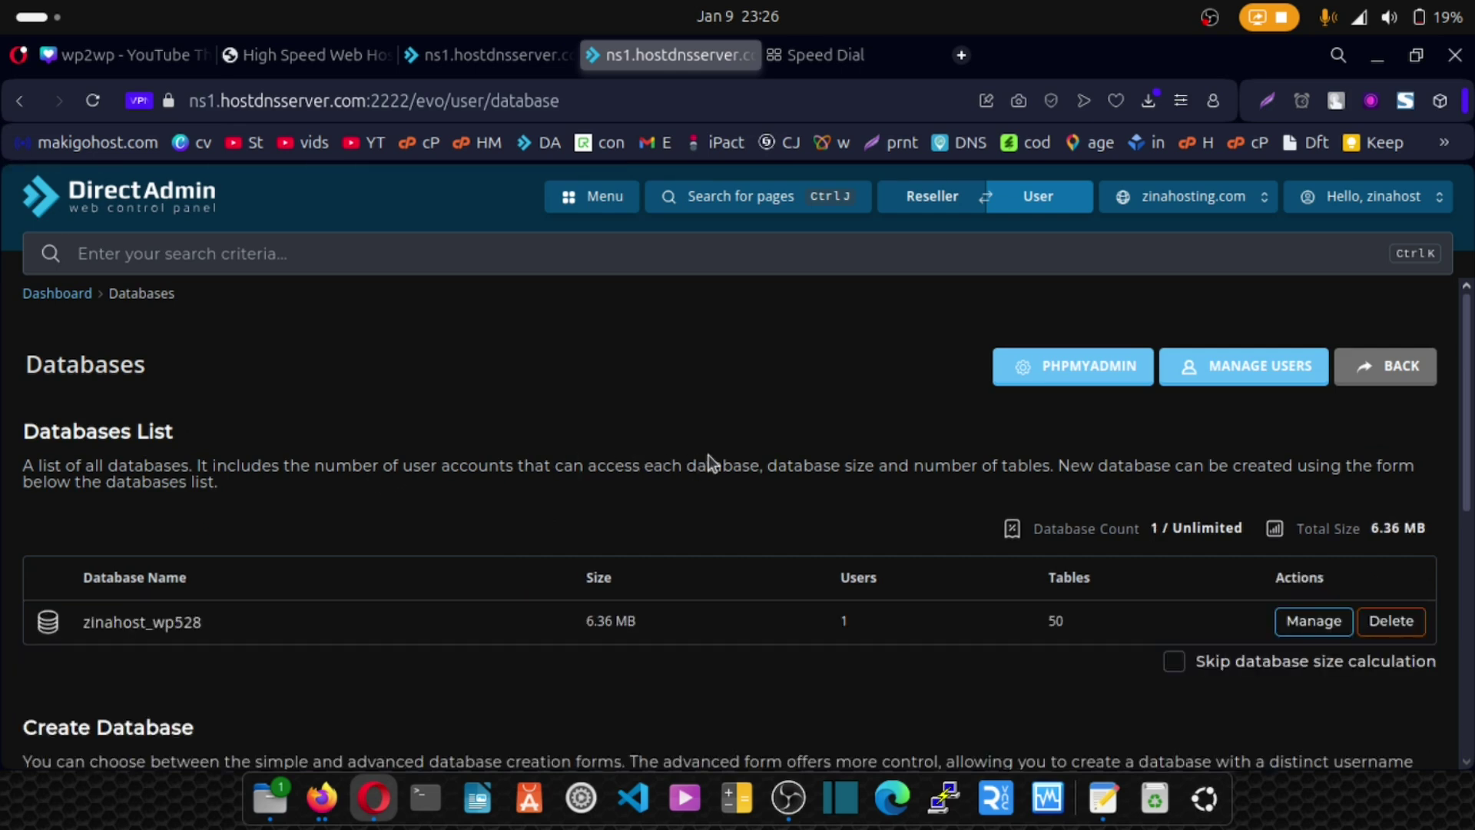
{"action": "scroll", "coordinate": [708, 455], "scroll_direction": "down", "scroll_amount": 3}
{"action": "scroll", "coordinate": [707, 459], "scroll_direction": "down", "scroll_amount": 2}
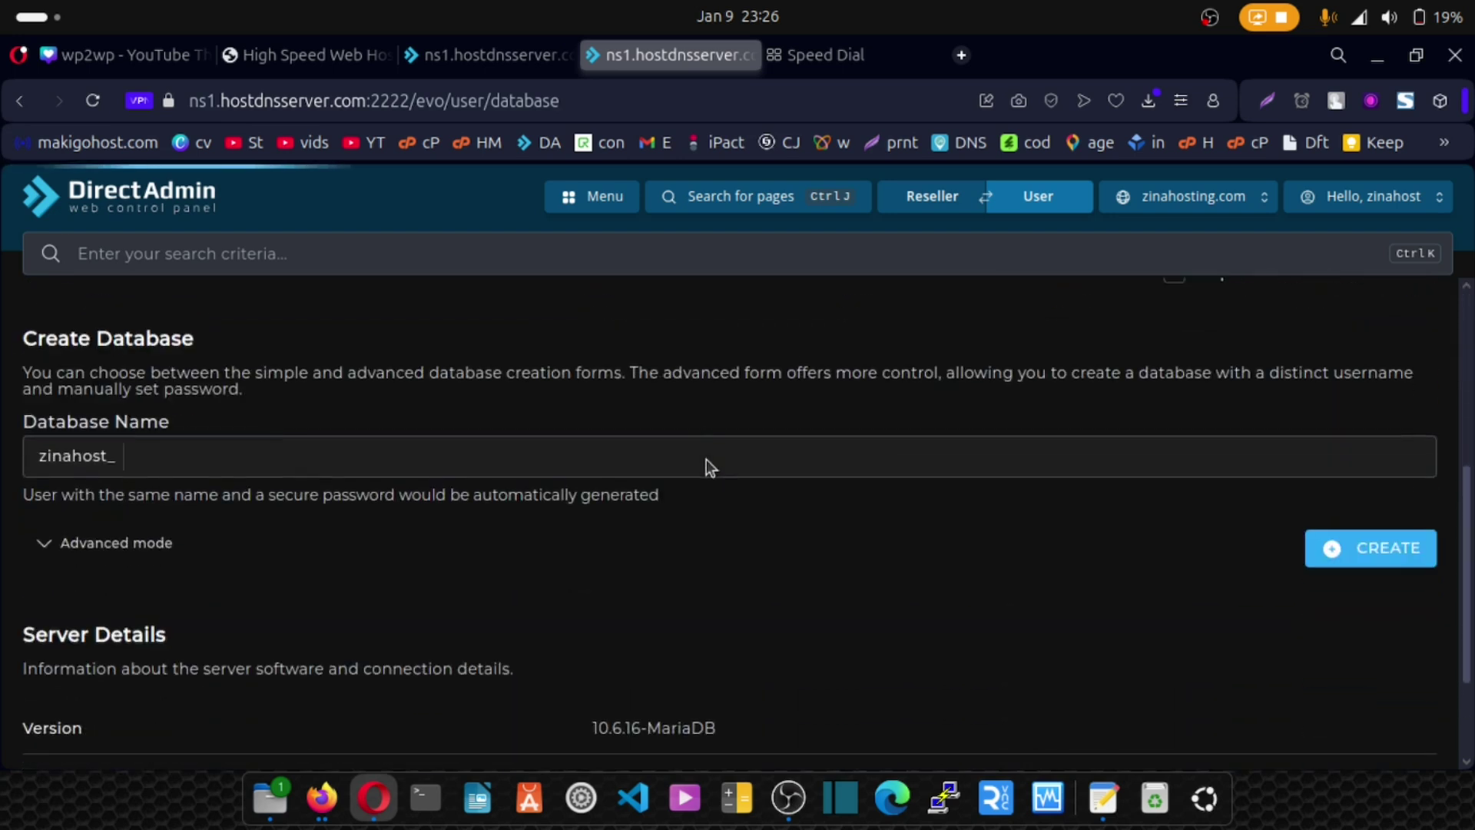
{"action": "left_click", "coordinate": [135, 458]}
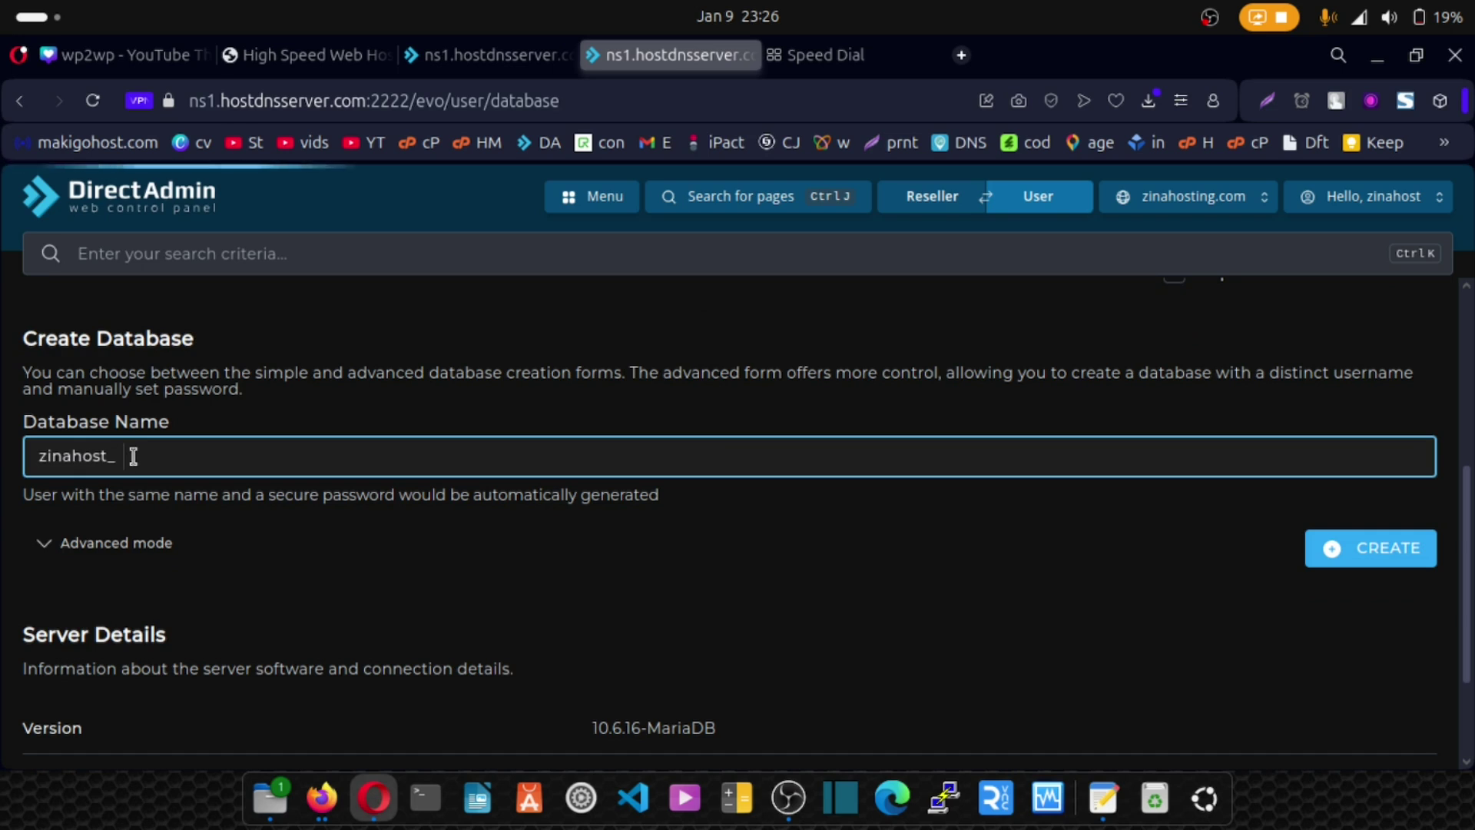
{"action": "type", "text": "scriptdb"}
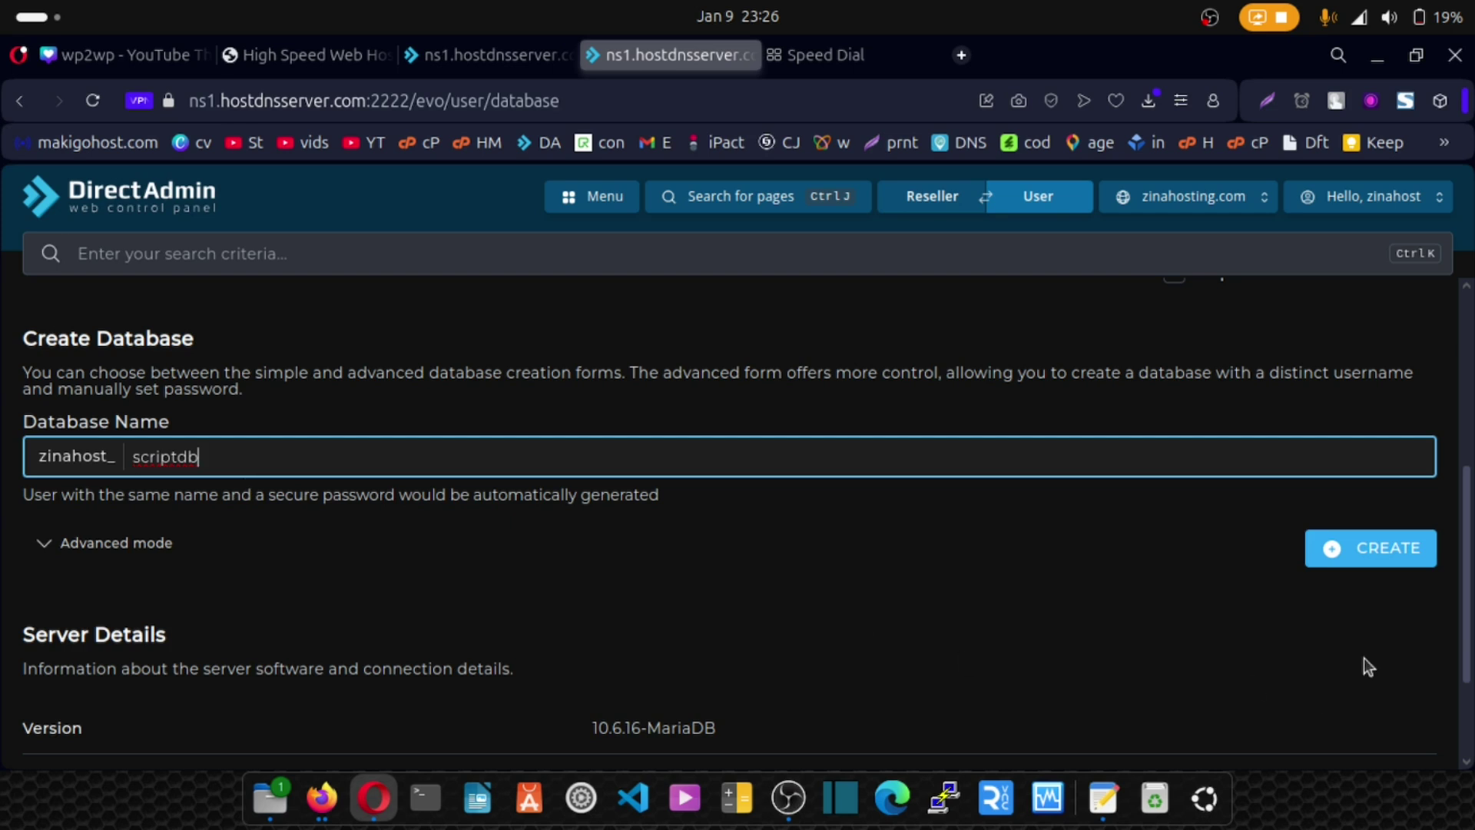
{"action": "scroll", "coordinate": [964, 599], "scroll_direction": "down", "scroll_amount": 2}
{"action": "scroll", "coordinate": [959, 602], "scroll_direction": "down", "scroll_amount": 1}
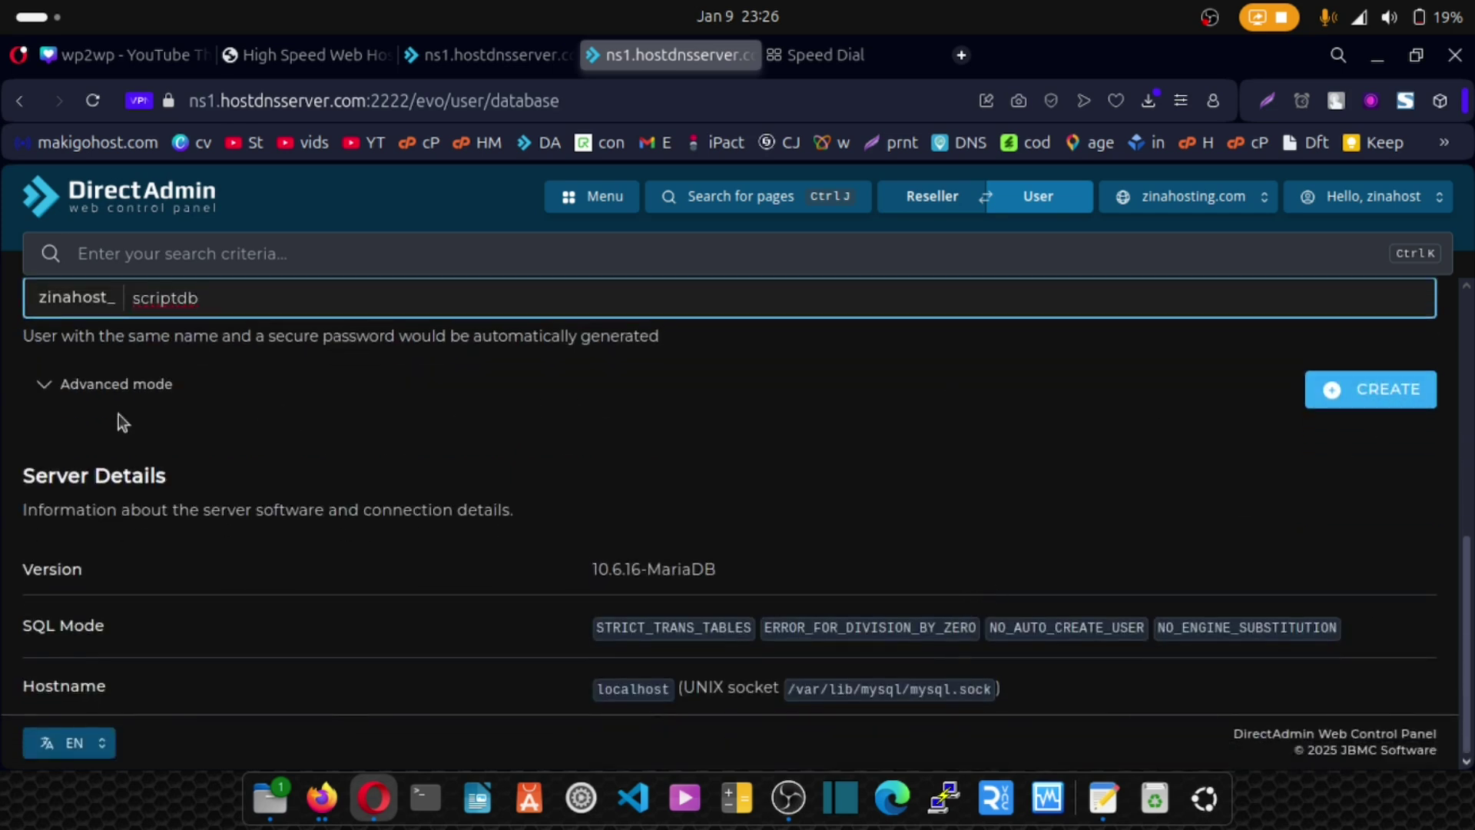
Expand the advanced options to show user name zinahost_scriptdb and its password.
{"action": "left_click", "coordinate": [144, 385]}
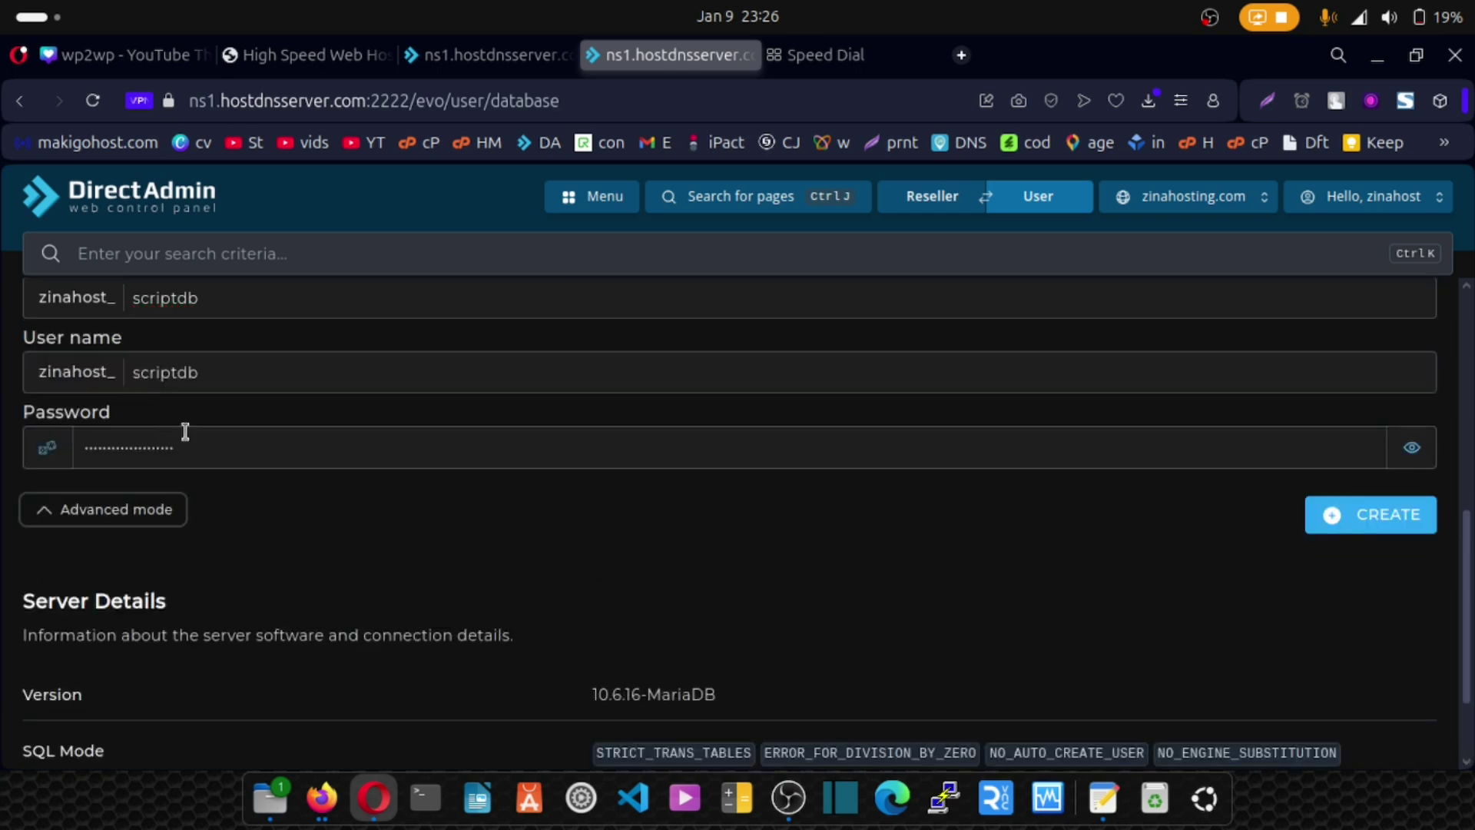
{"action": "scroll", "coordinate": [217, 464], "scroll_direction": "up", "scroll_amount": 2}
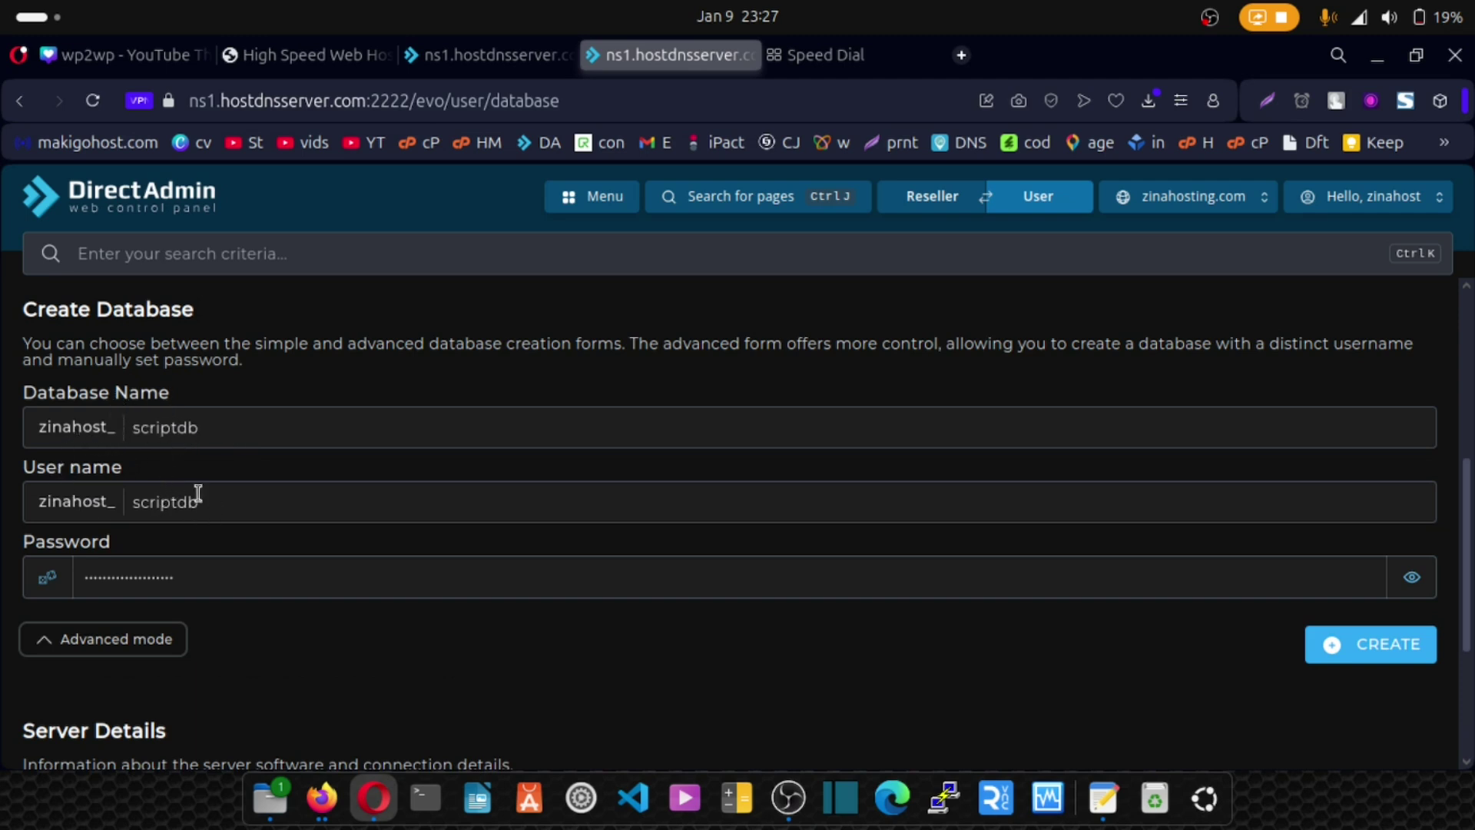
{"action": "left_click_drag", "start_coordinate": [201, 505], "coordinate": [183, 504]}
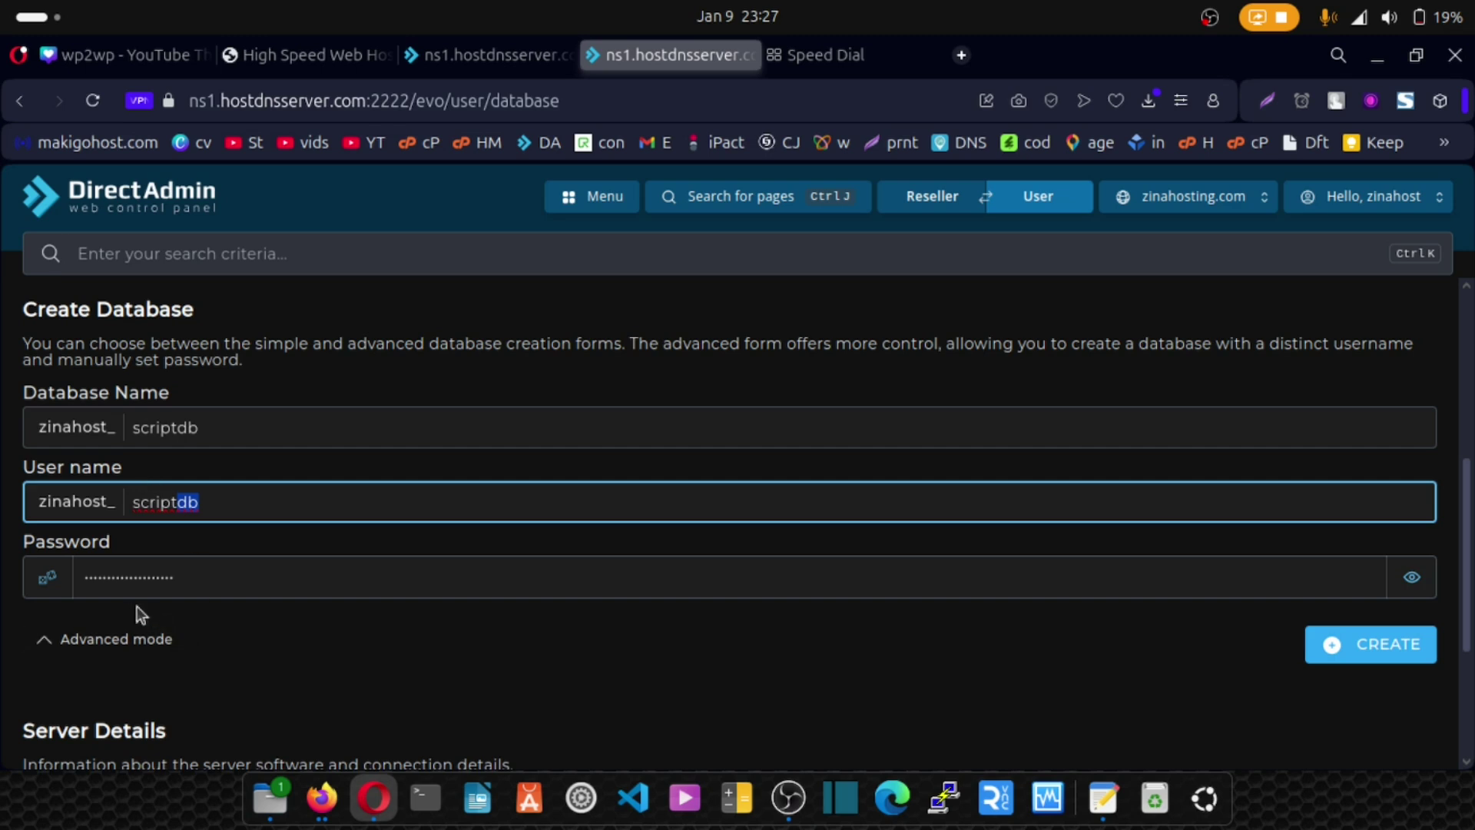
Reveal the generated database password and copy it.
{"action": "left_click", "coordinate": [1413, 591]}
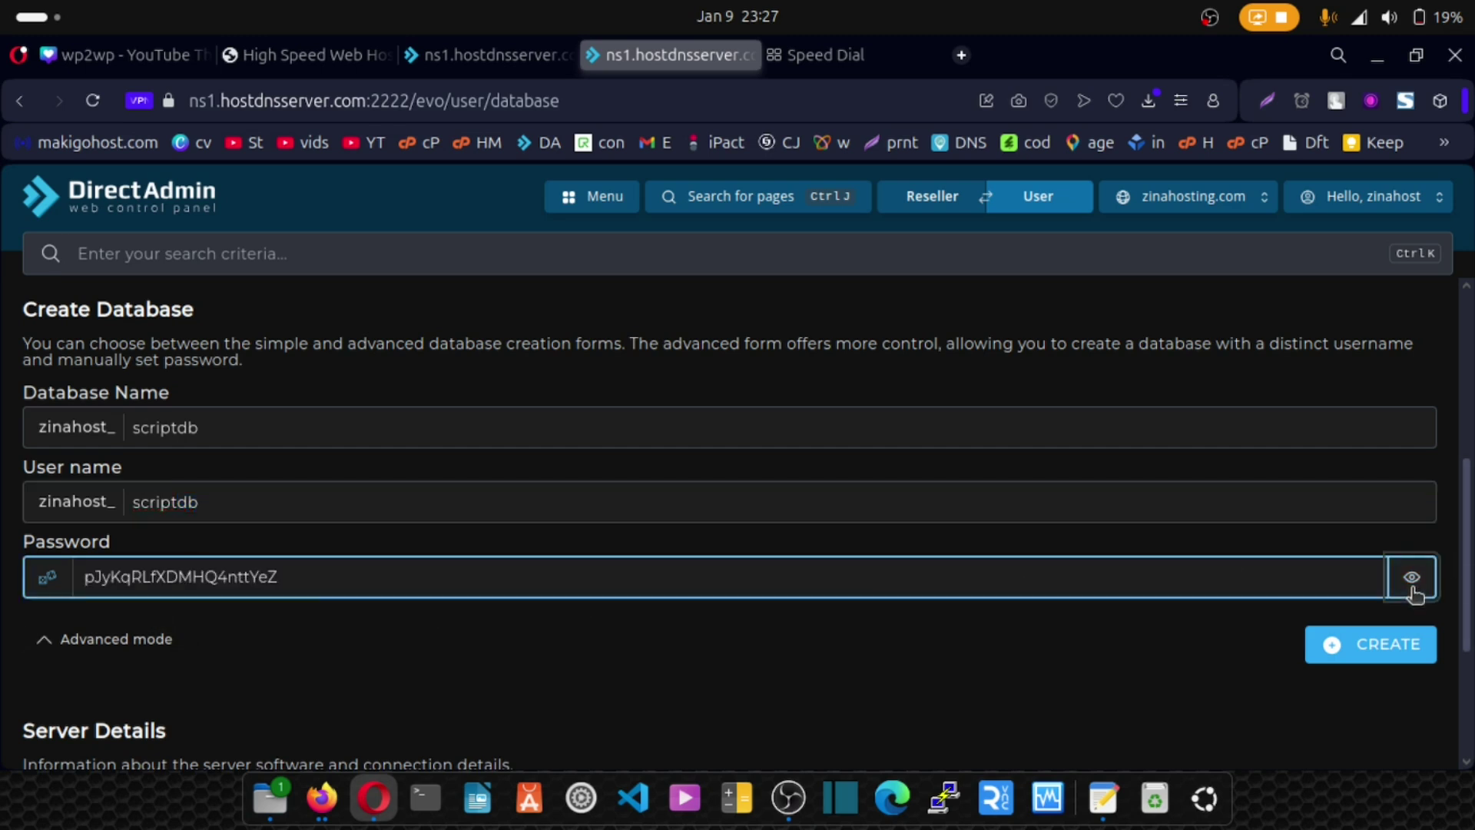
{"action": "left_click_drag", "start_coordinate": [302, 583], "coordinate": [80, 582]}
{"action": "key", "text": "ctrl+c"}
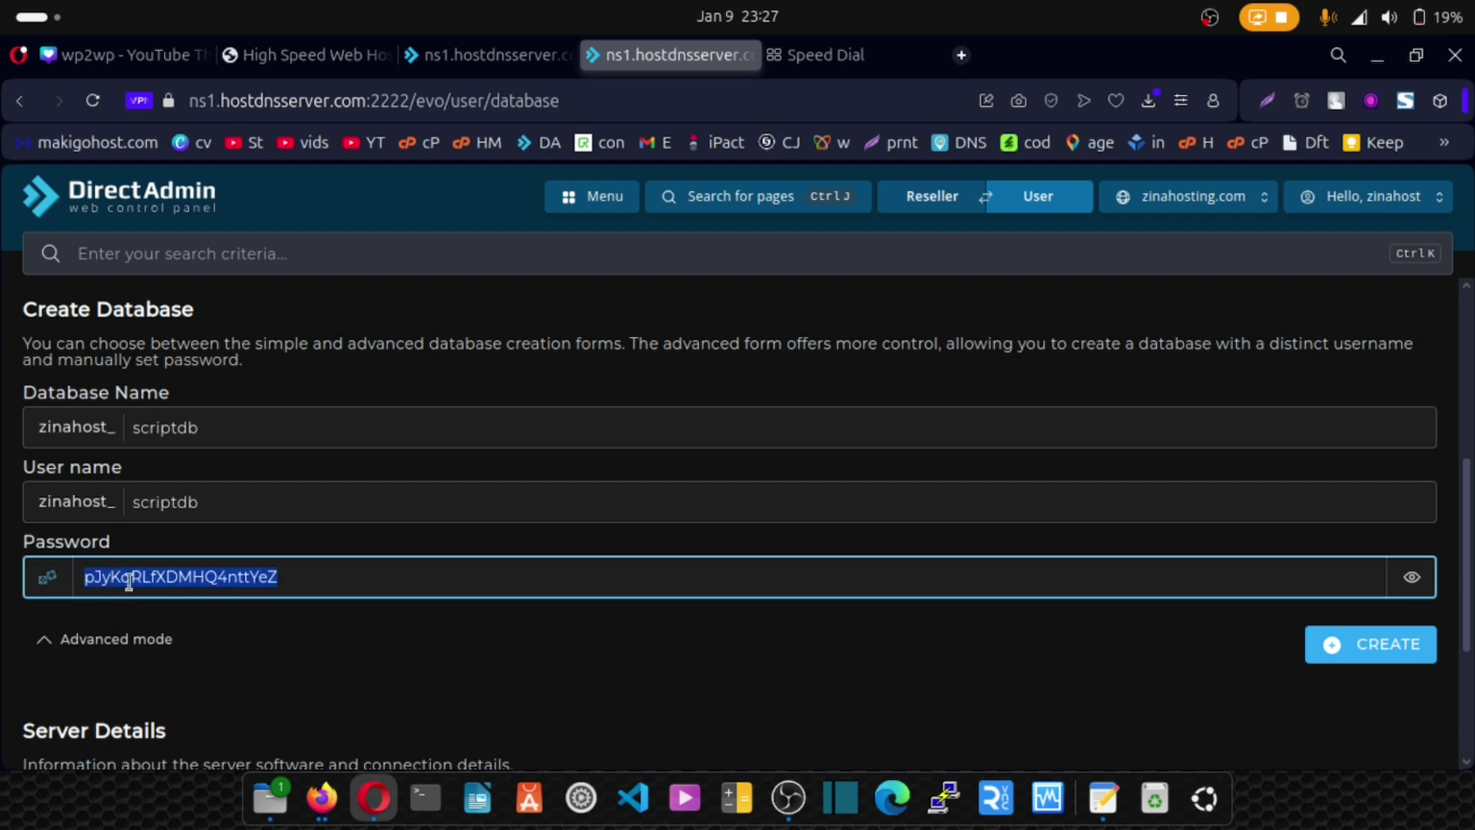
{"action": "right_click", "coordinate": [188, 578]}
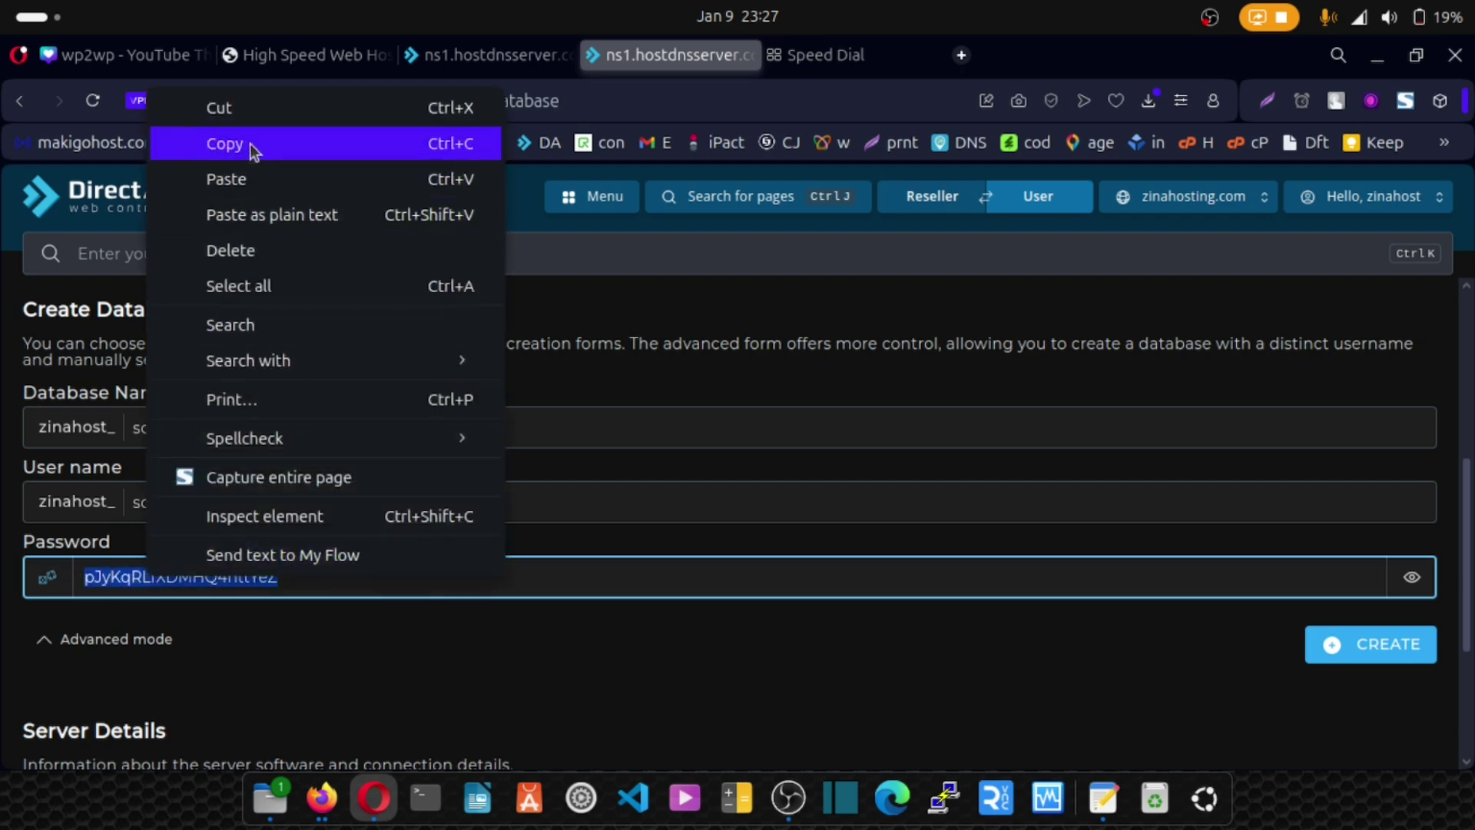
{"action": "left_click", "coordinate": [250, 145]}
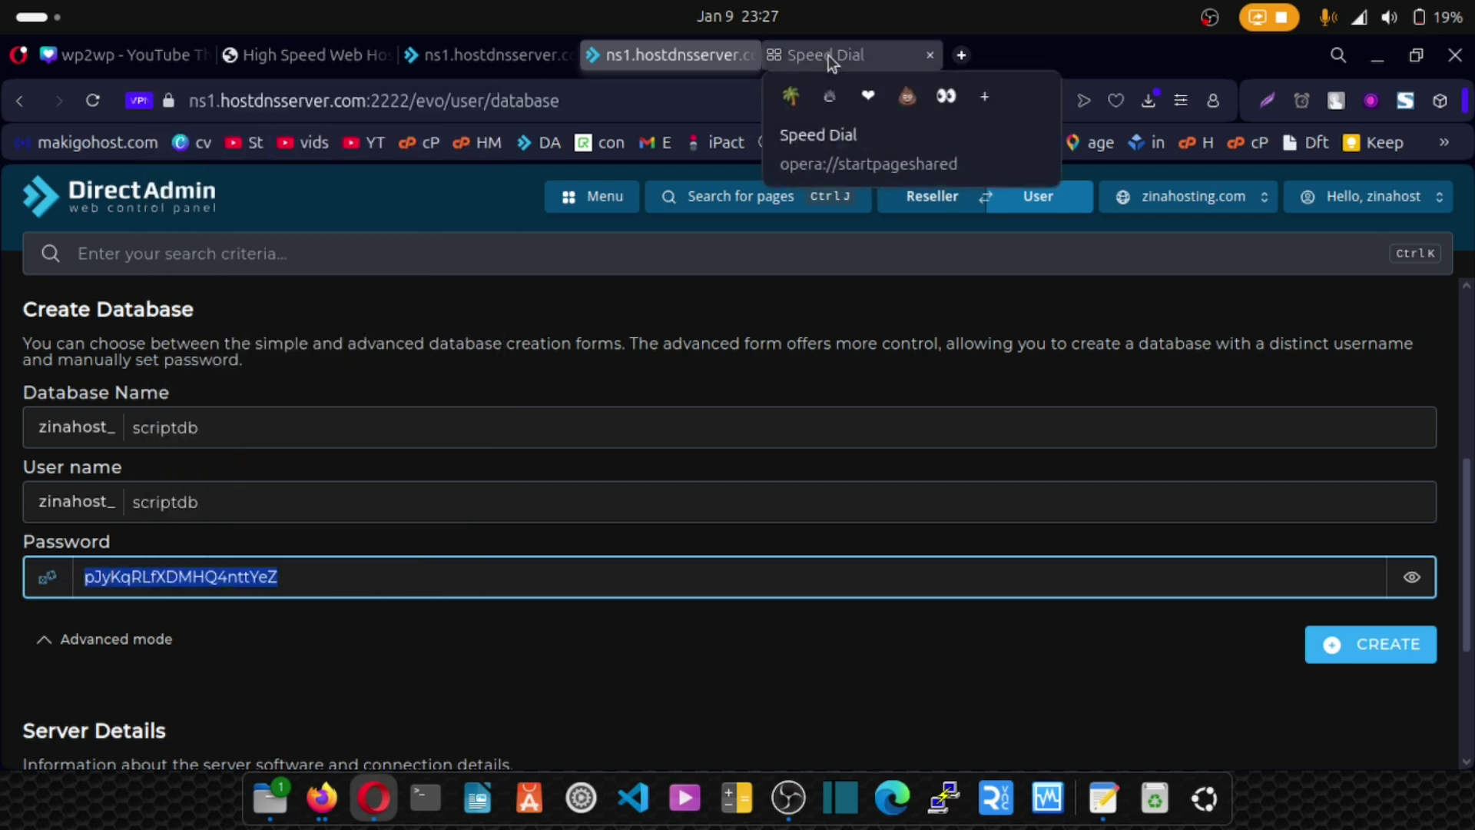
Paste the password into the Speed Dial address bar for safekeeping, then return to DirectAdmin.
{"action": "left_click", "coordinate": [828, 56]}
{"action": "key", "text": "ctrl+v"}
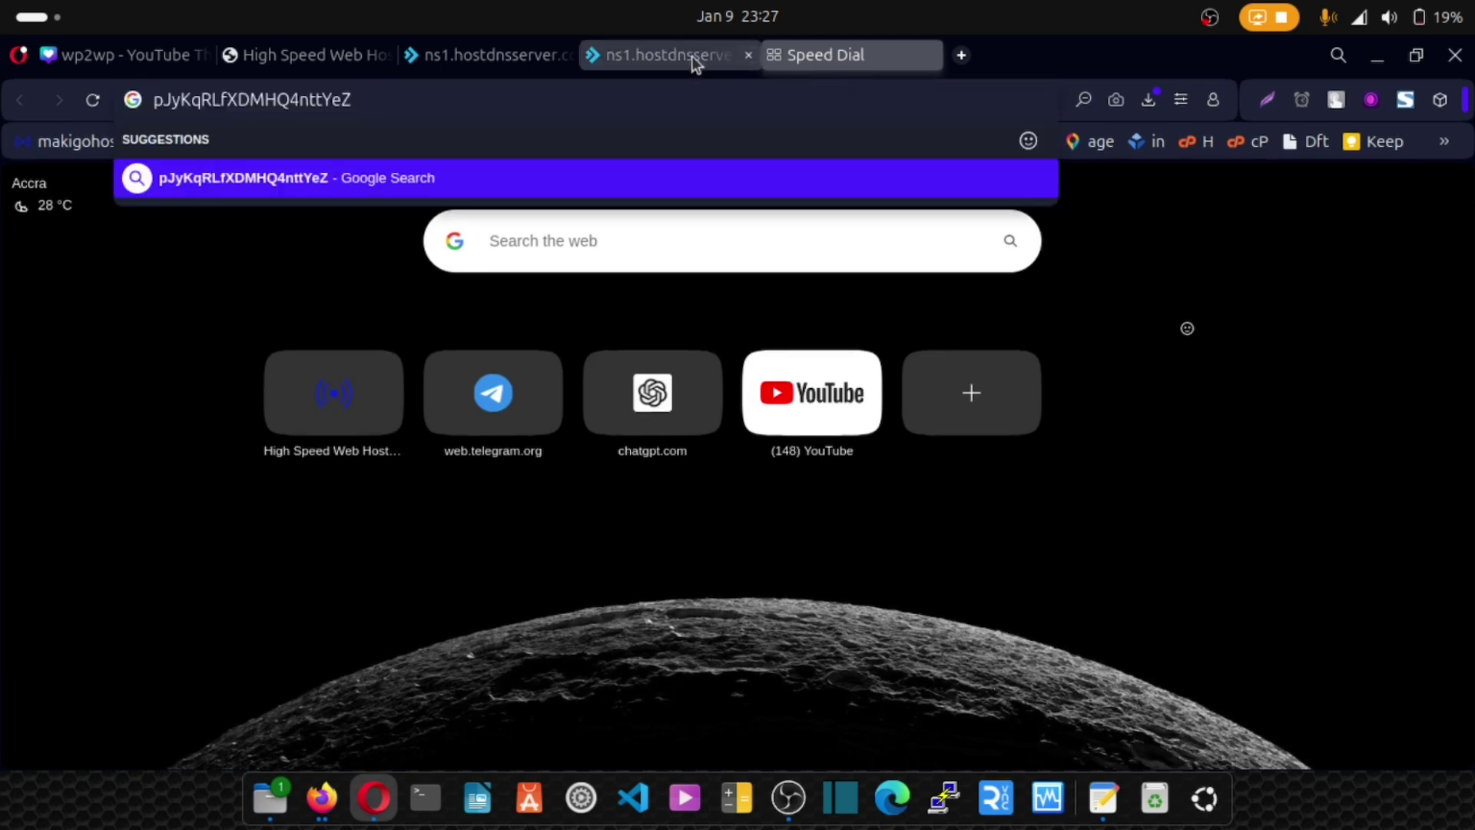
{"action": "left_click", "coordinate": [665, 57]}
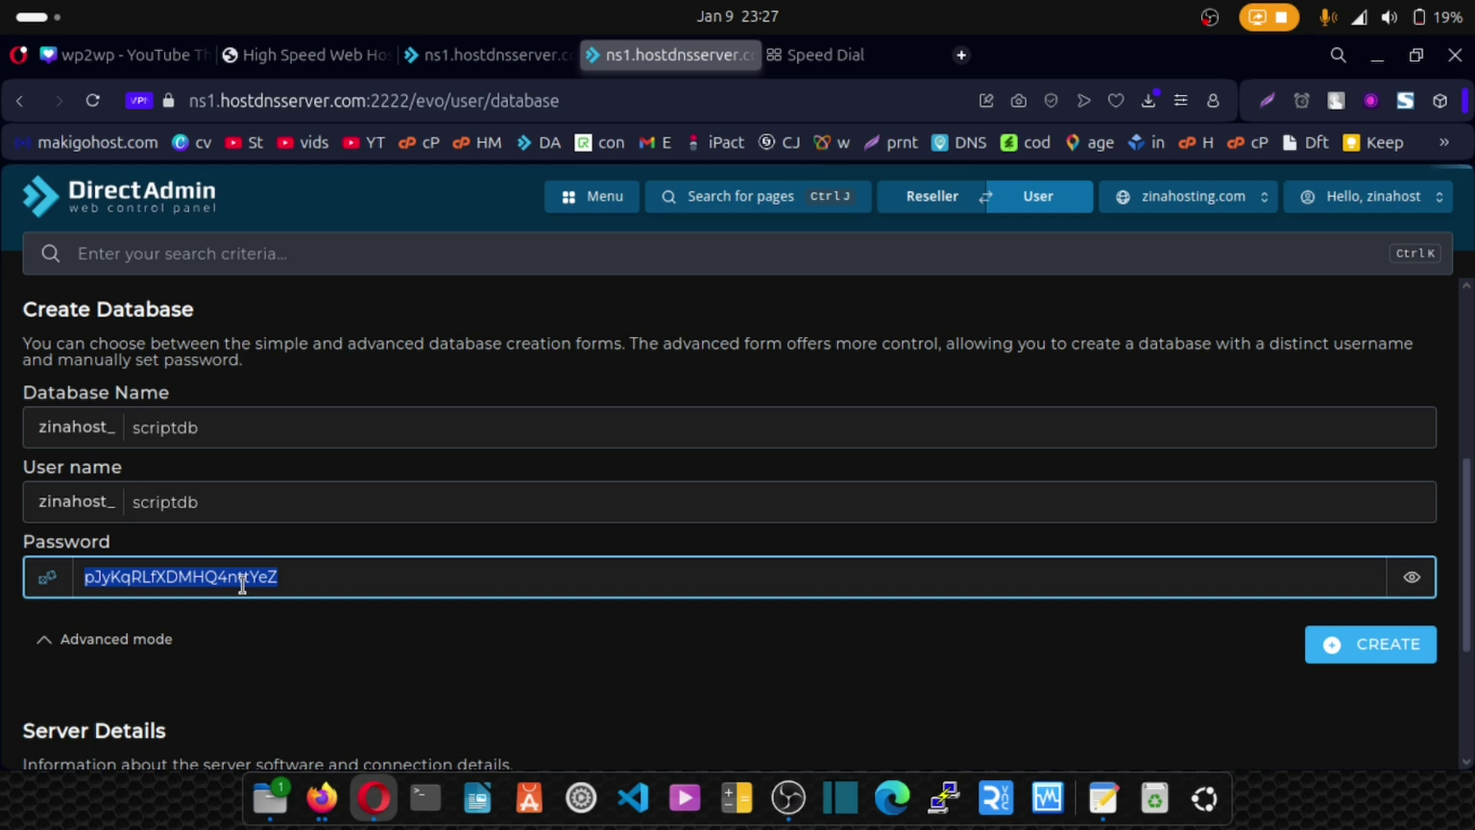
{"action": "scroll", "coordinate": [970, 649], "scroll_direction": "down", "scroll_amount": 1}
{"action": "scroll", "coordinate": [971, 649], "scroll_direction": "up", "scroll_amount": 1}
{"action": "scroll", "coordinate": [1087, 662], "scroll_direction": "down", "scroll_amount": 1}
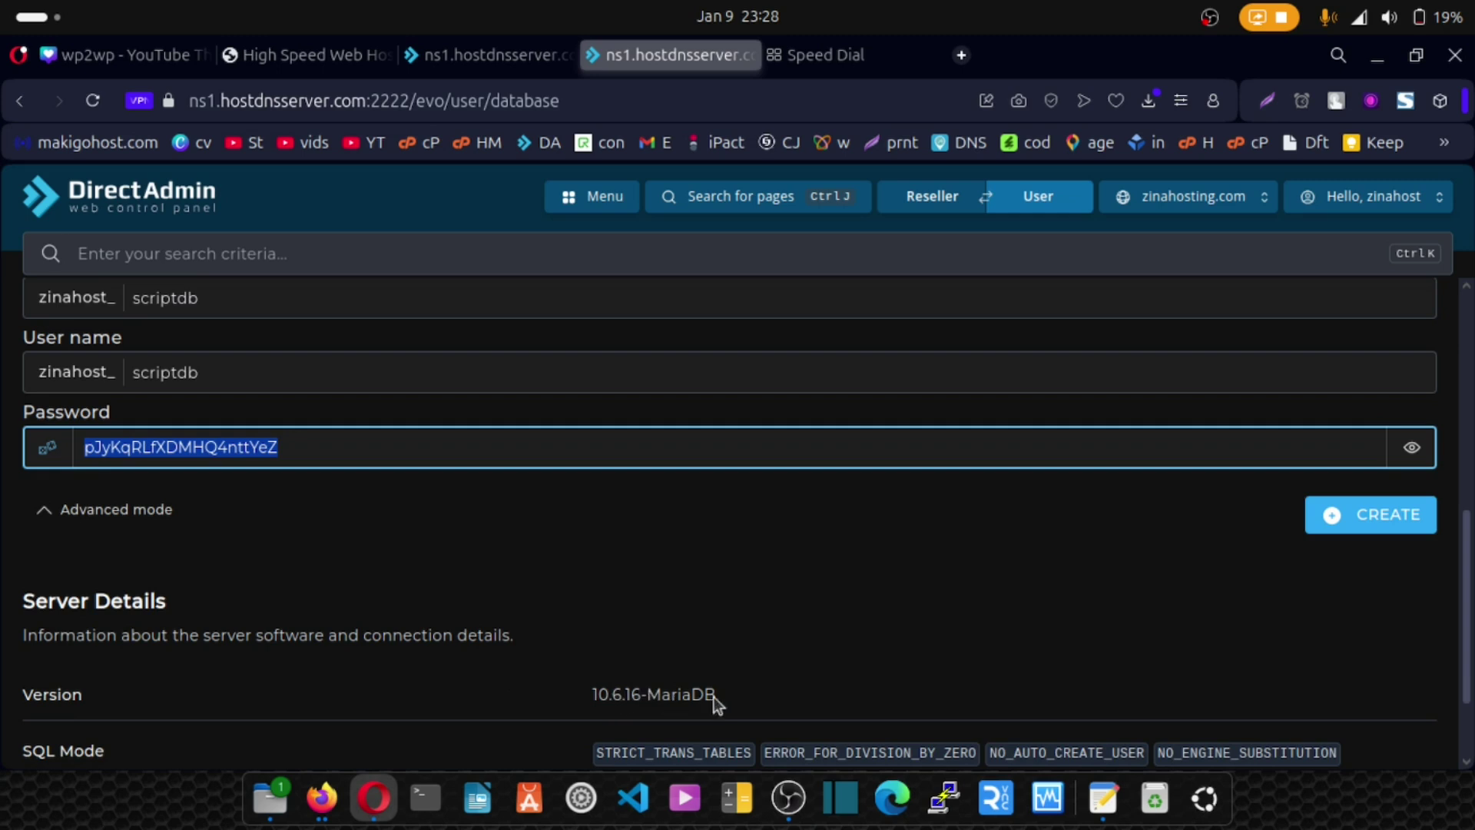
Create the scriptdb database and user, then watch Files.zip (26.1 MB) finish uploading.
{"action": "left_click", "coordinate": [1375, 515]}
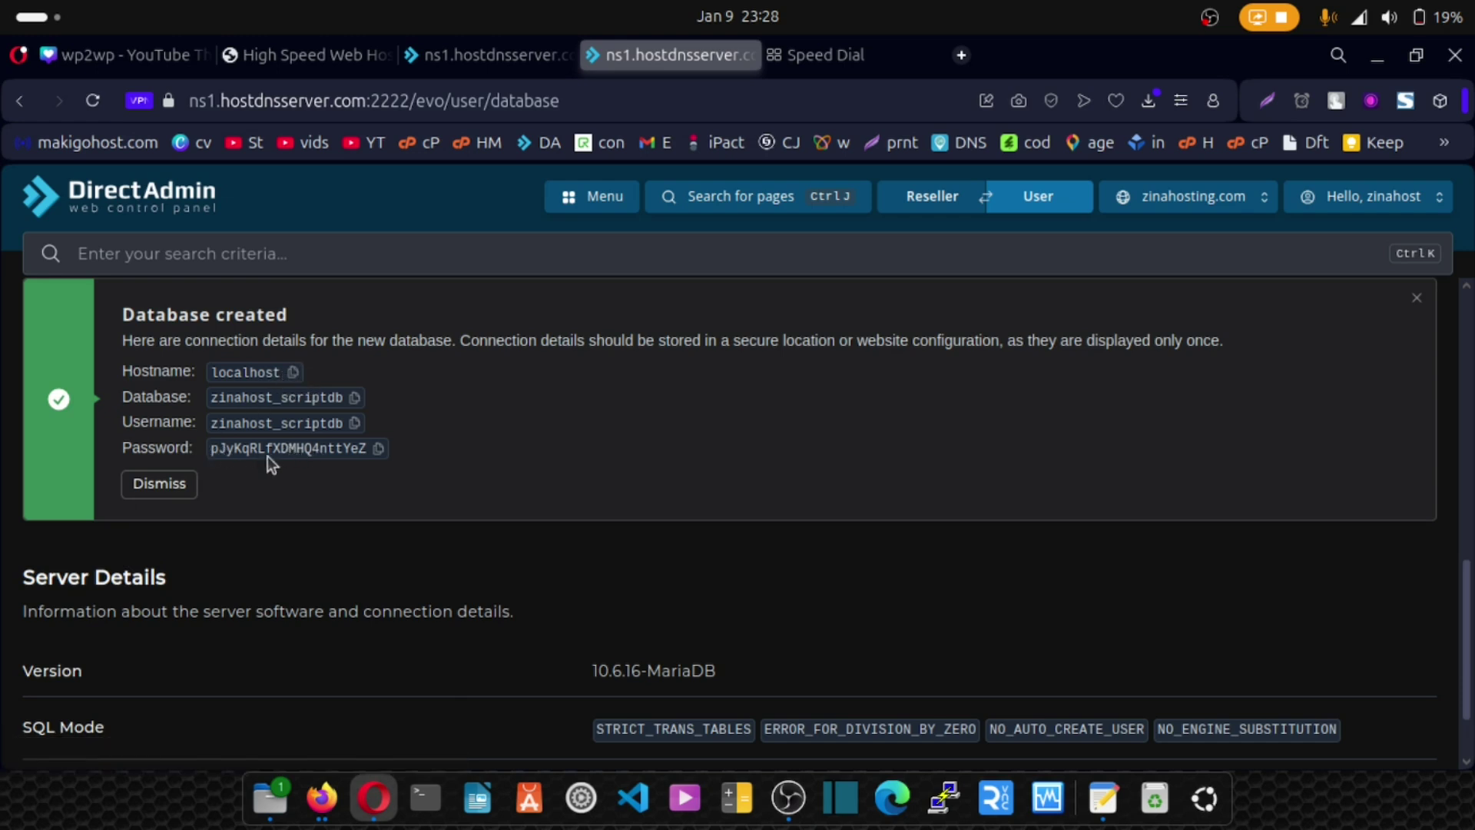
{"action": "scroll", "coordinate": [311, 455], "scroll_direction": "up", "scroll_amount": 2}
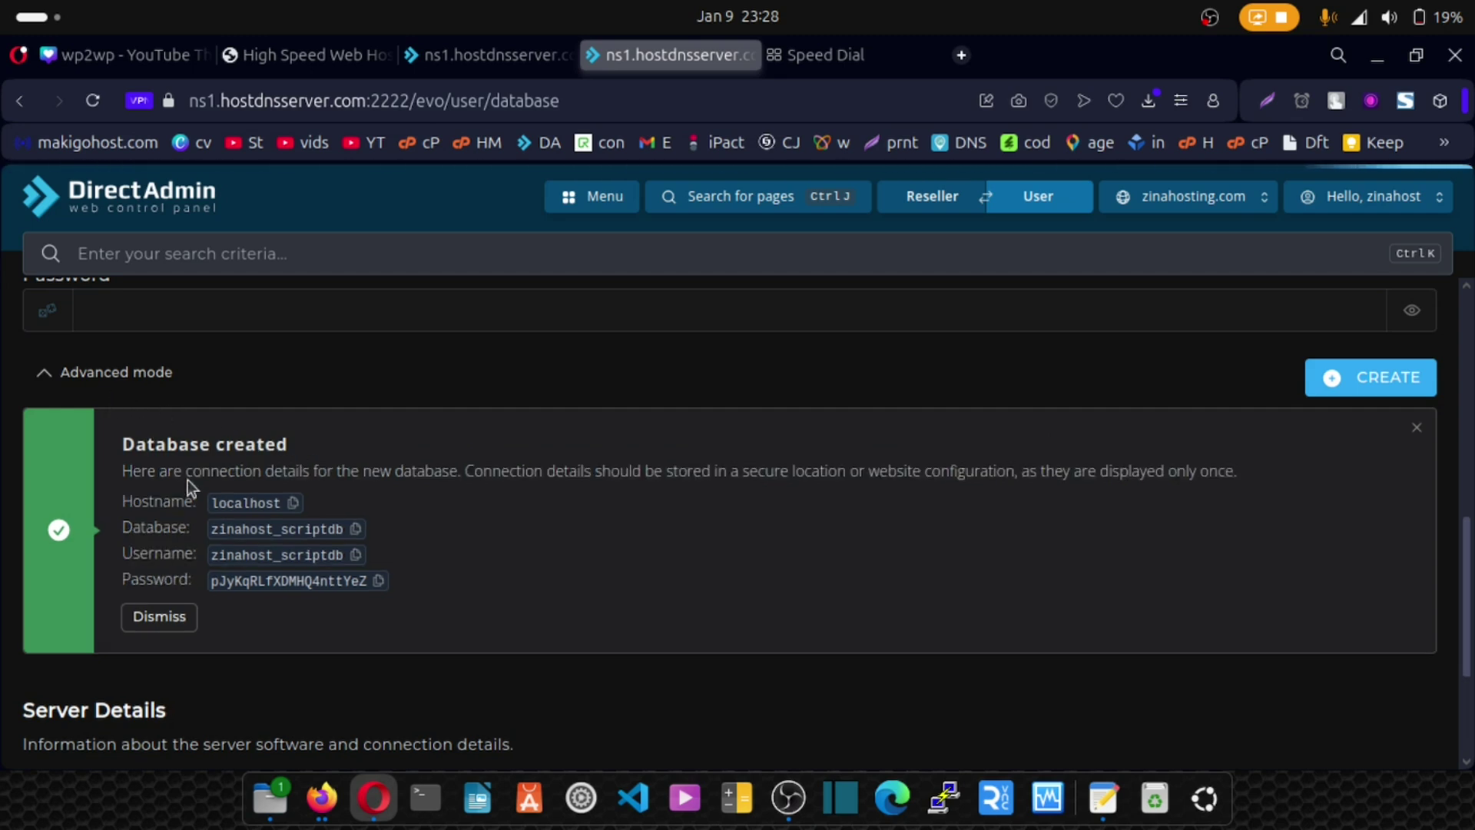
{"action": "left_click", "coordinate": [467, 54]}
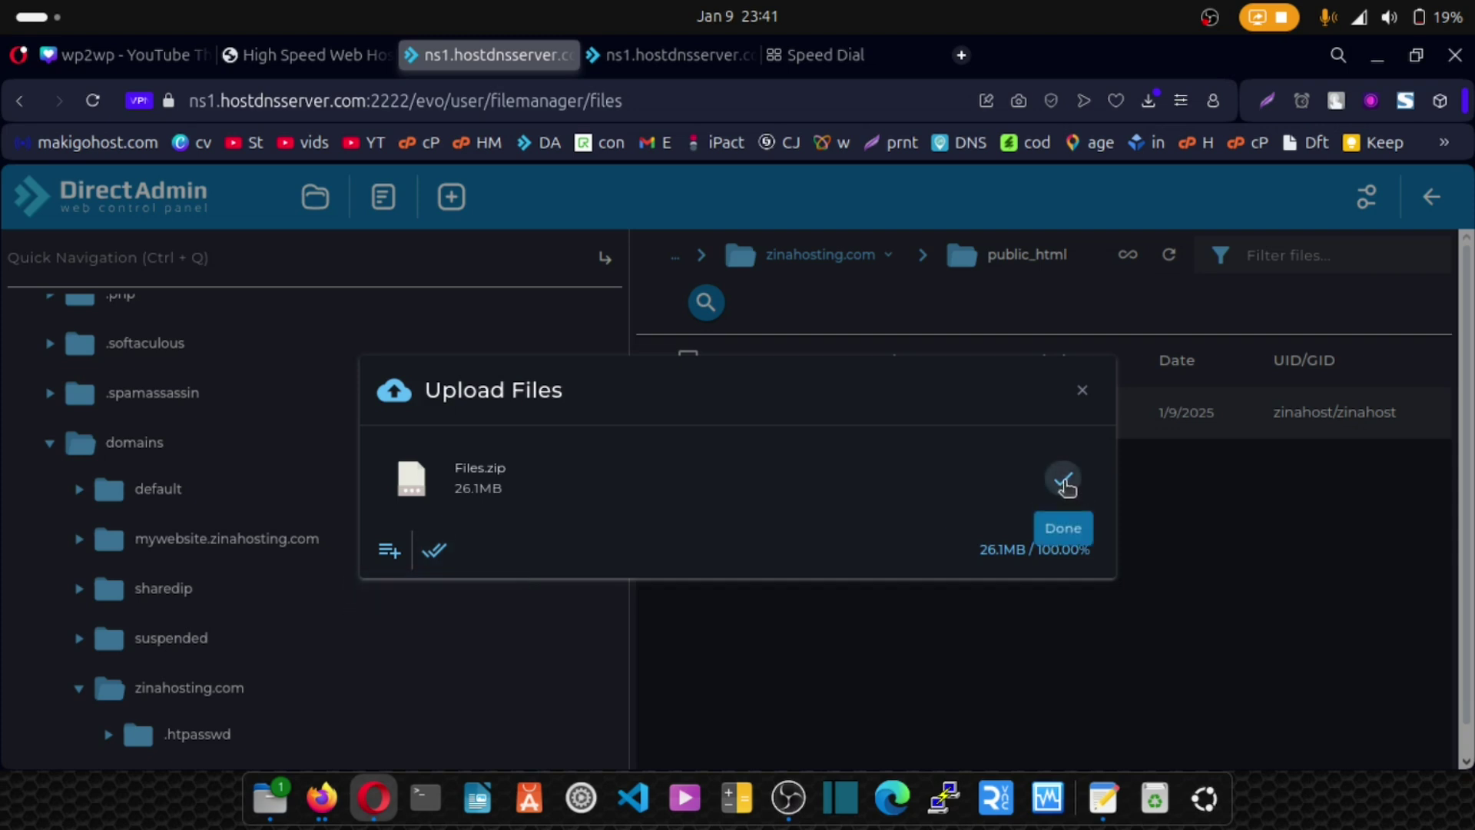
Close the finished upload and extract Files.zip into public_html.
{"action": "left_click", "coordinate": [1065, 484]}
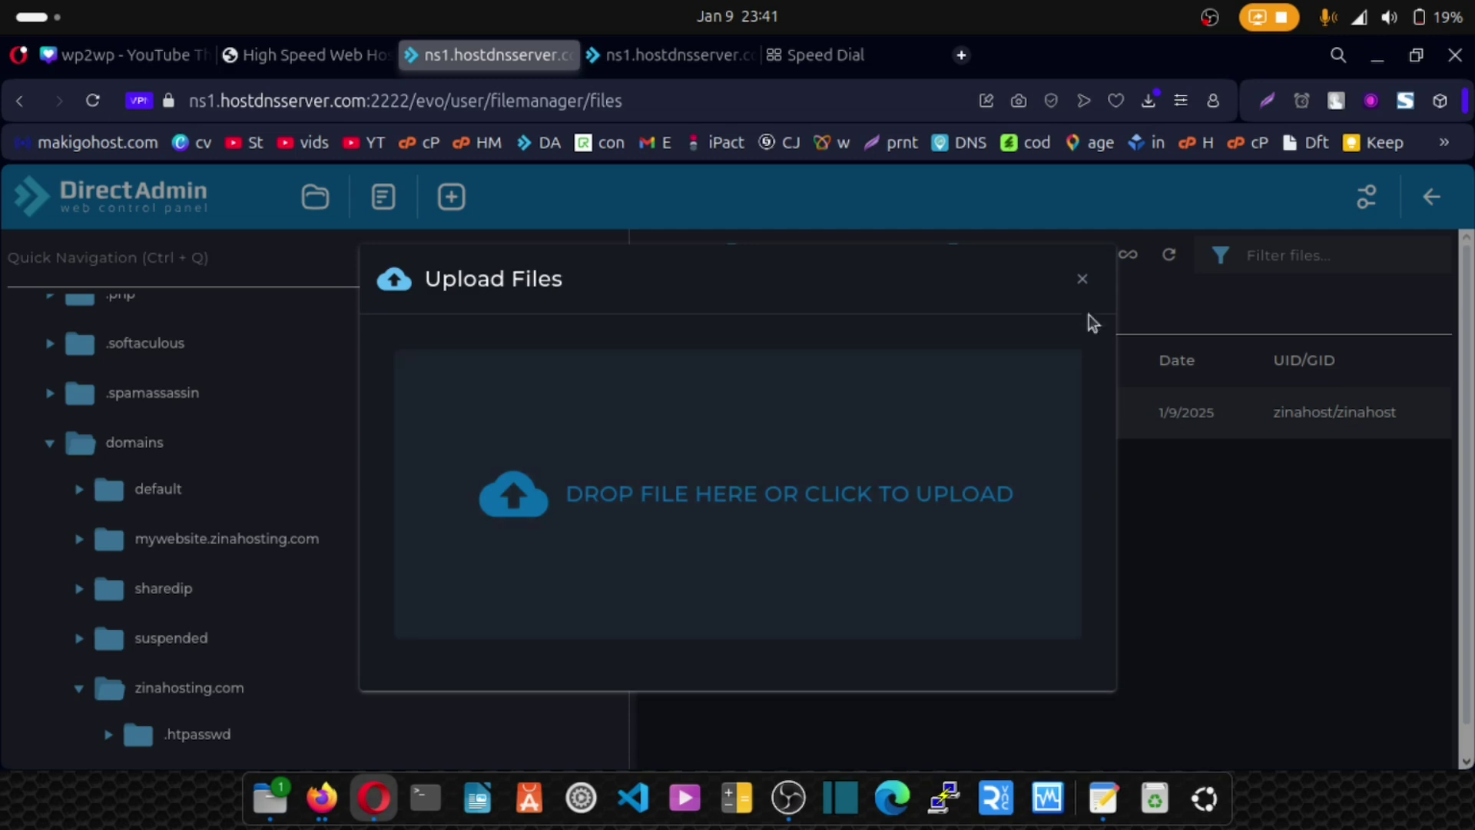
{"action": "left_click", "coordinate": [1082, 279]}
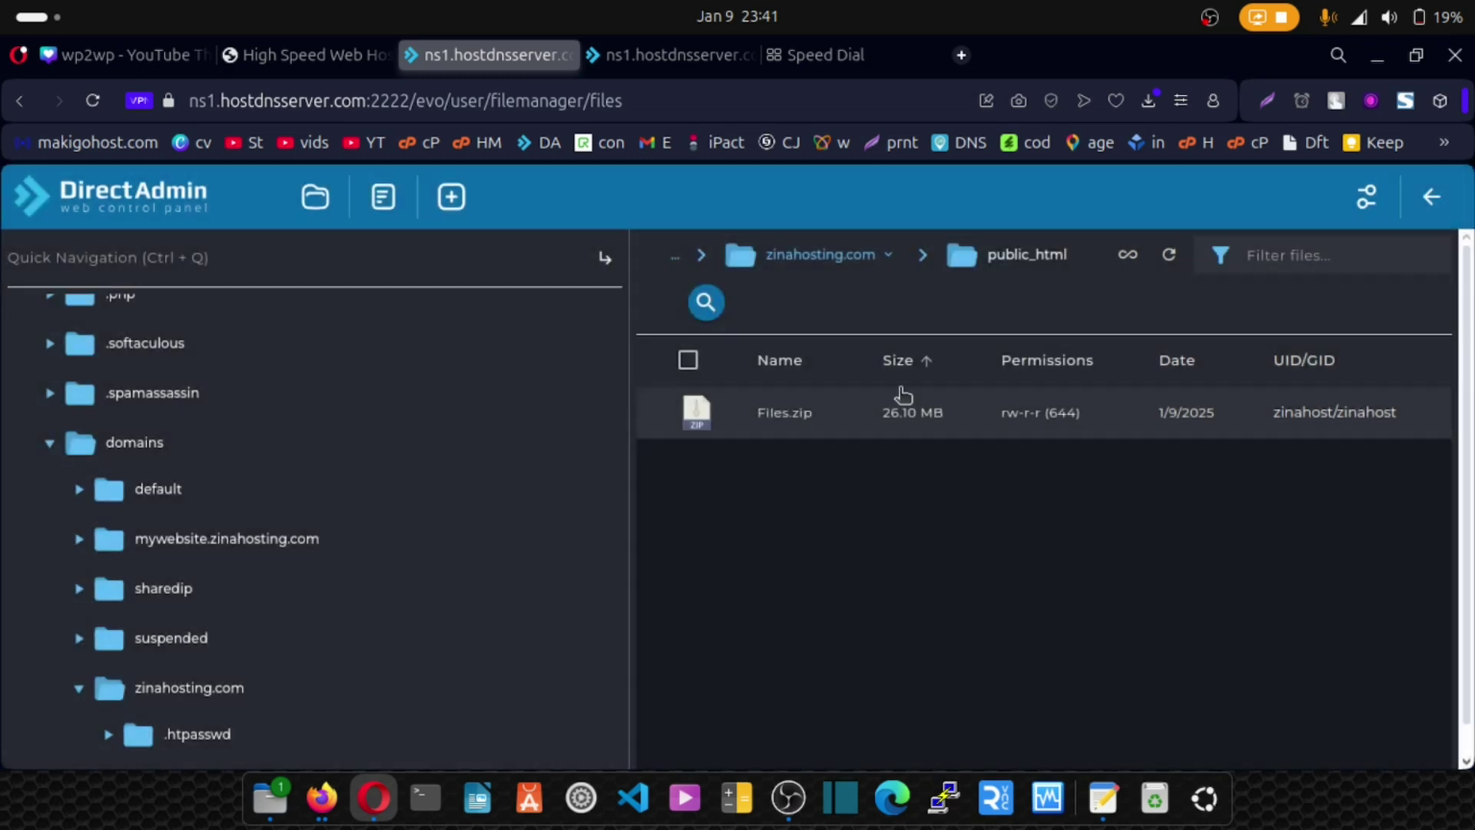
{"action": "left_click", "coordinate": [719, 415]}
{"action": "right_click", "coordinate": [730, 371]}
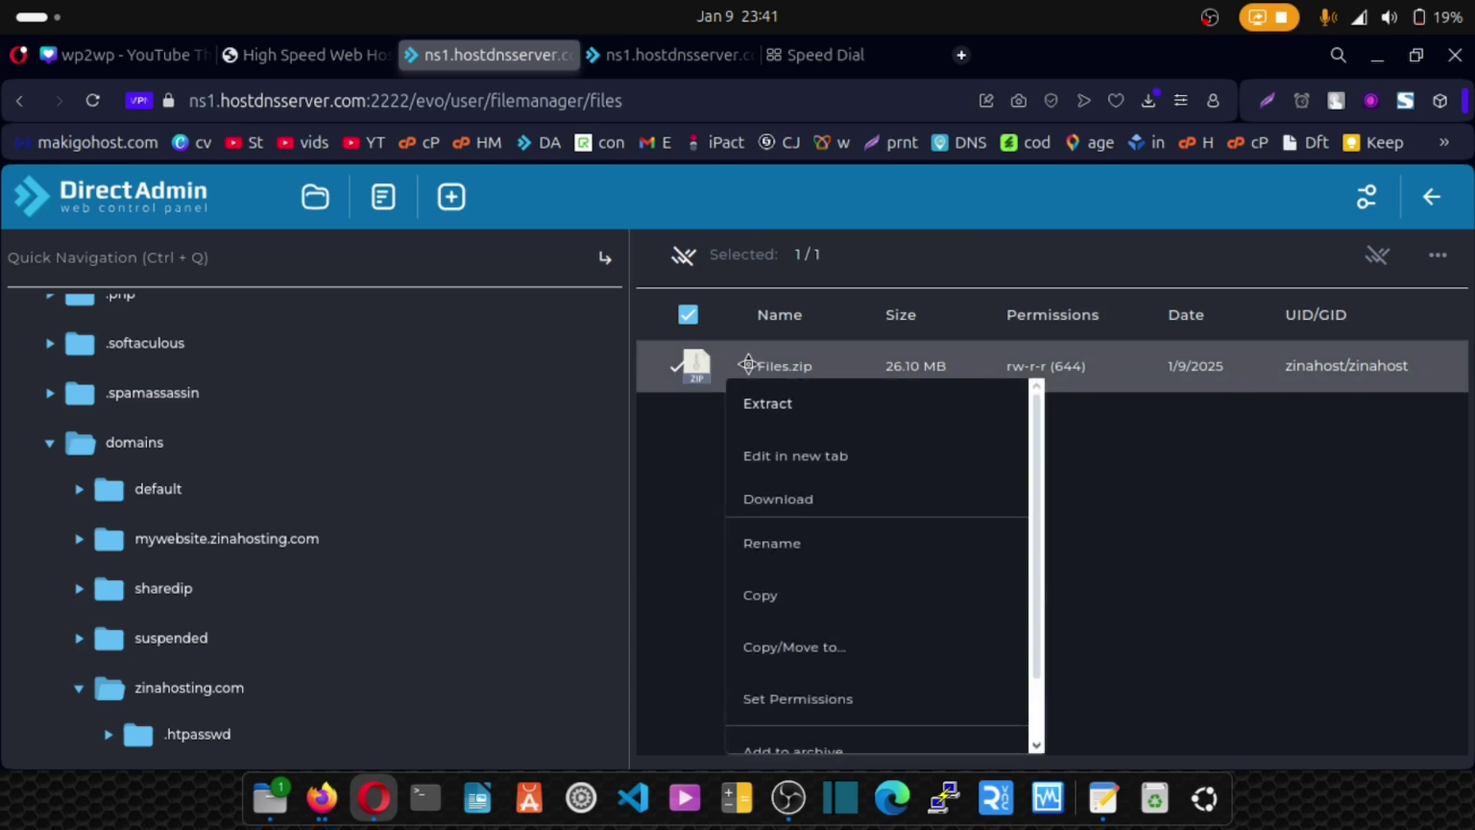
{"action": "left_click", "coordinate": [763, 419]}
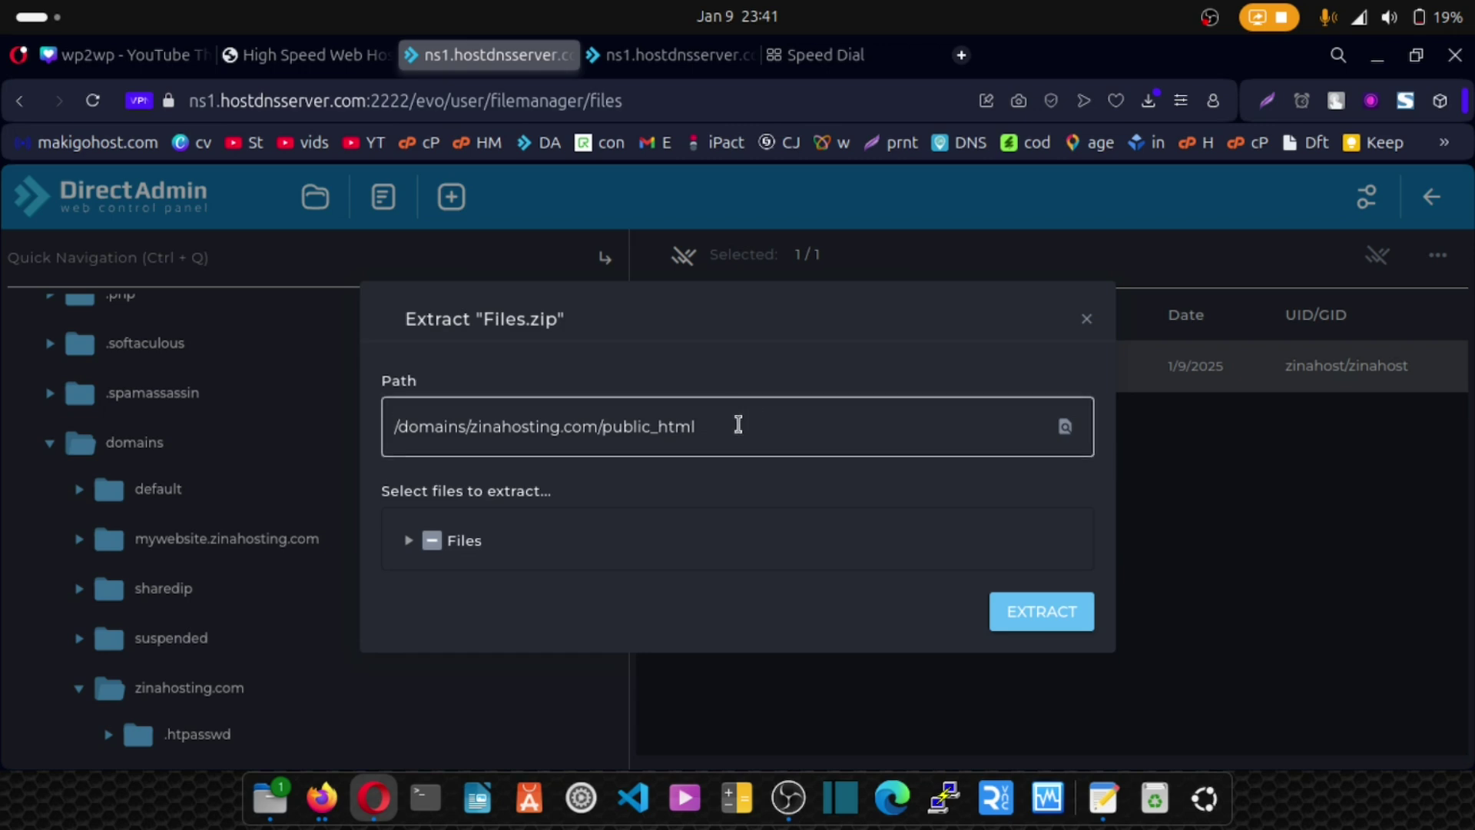
{"action": "left_click", "coordinate": [1047, 617]}
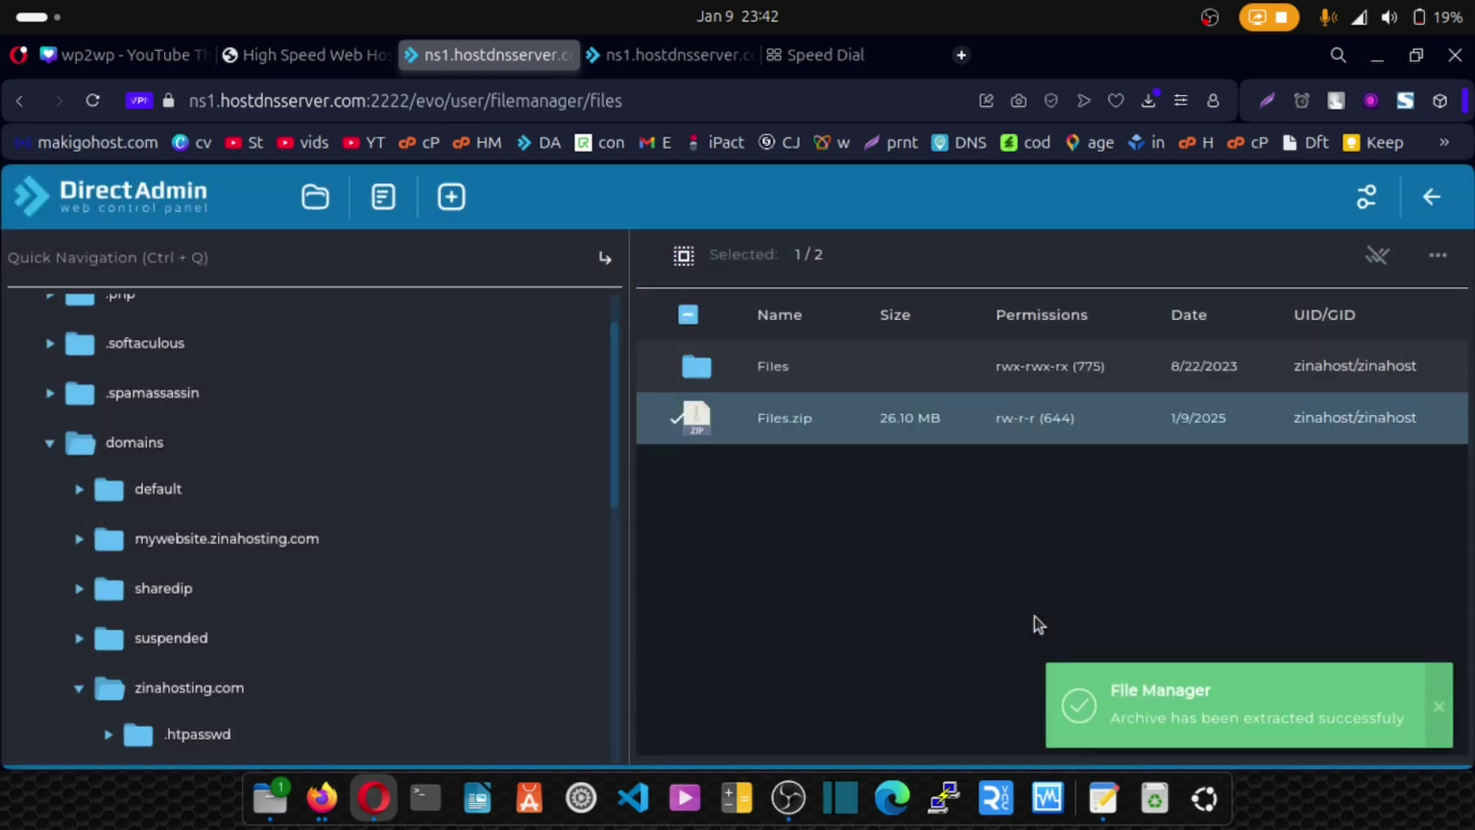
Move all five items from the Files folder up into public_html.
{"action": "double_click", "coordinate": [716, 372]}
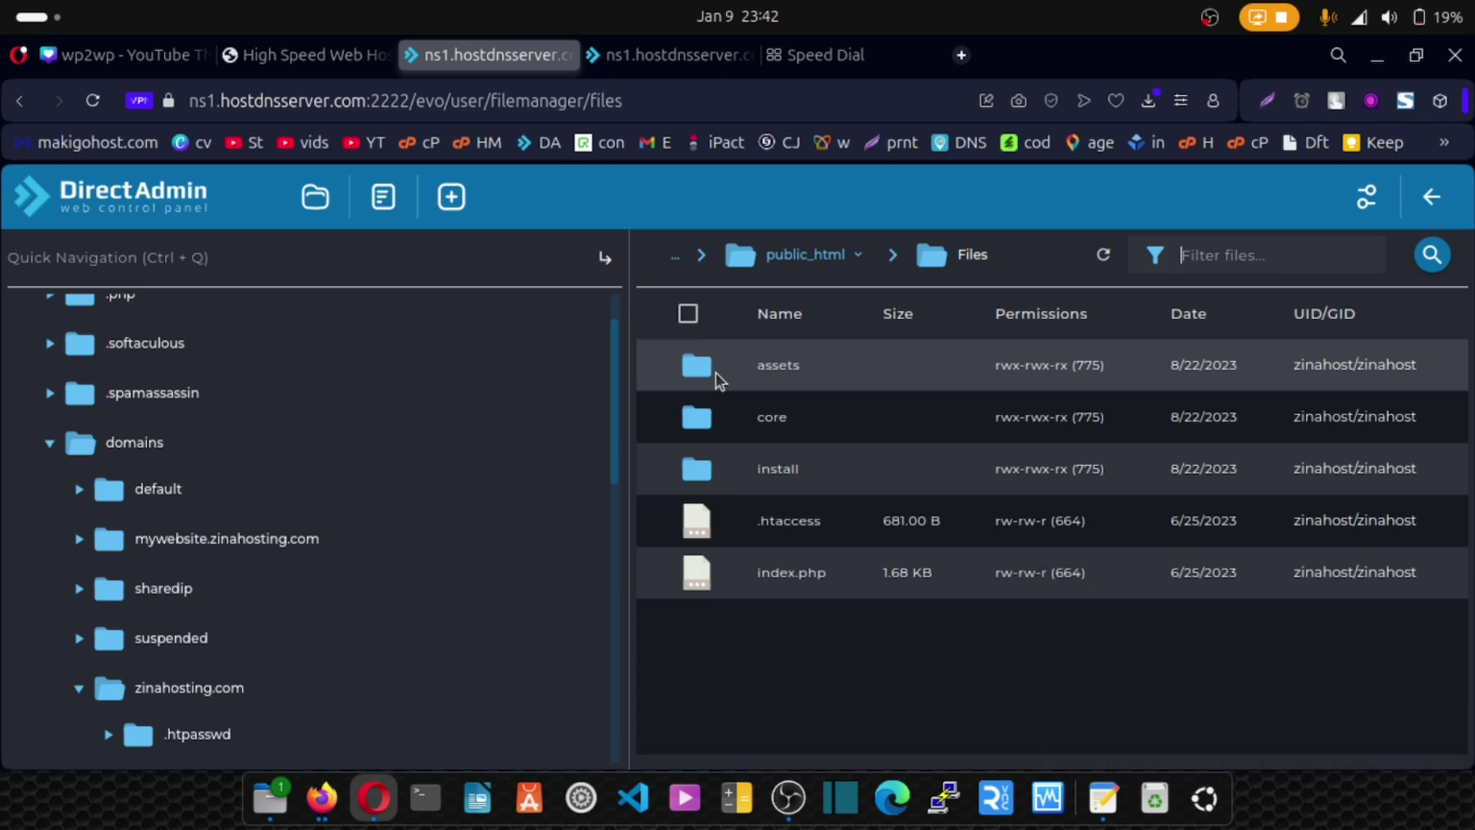
{"action": "left_click", "coordinate": [688, 313]}
{"action": "left_click", "coordinate": [1439, 260]}
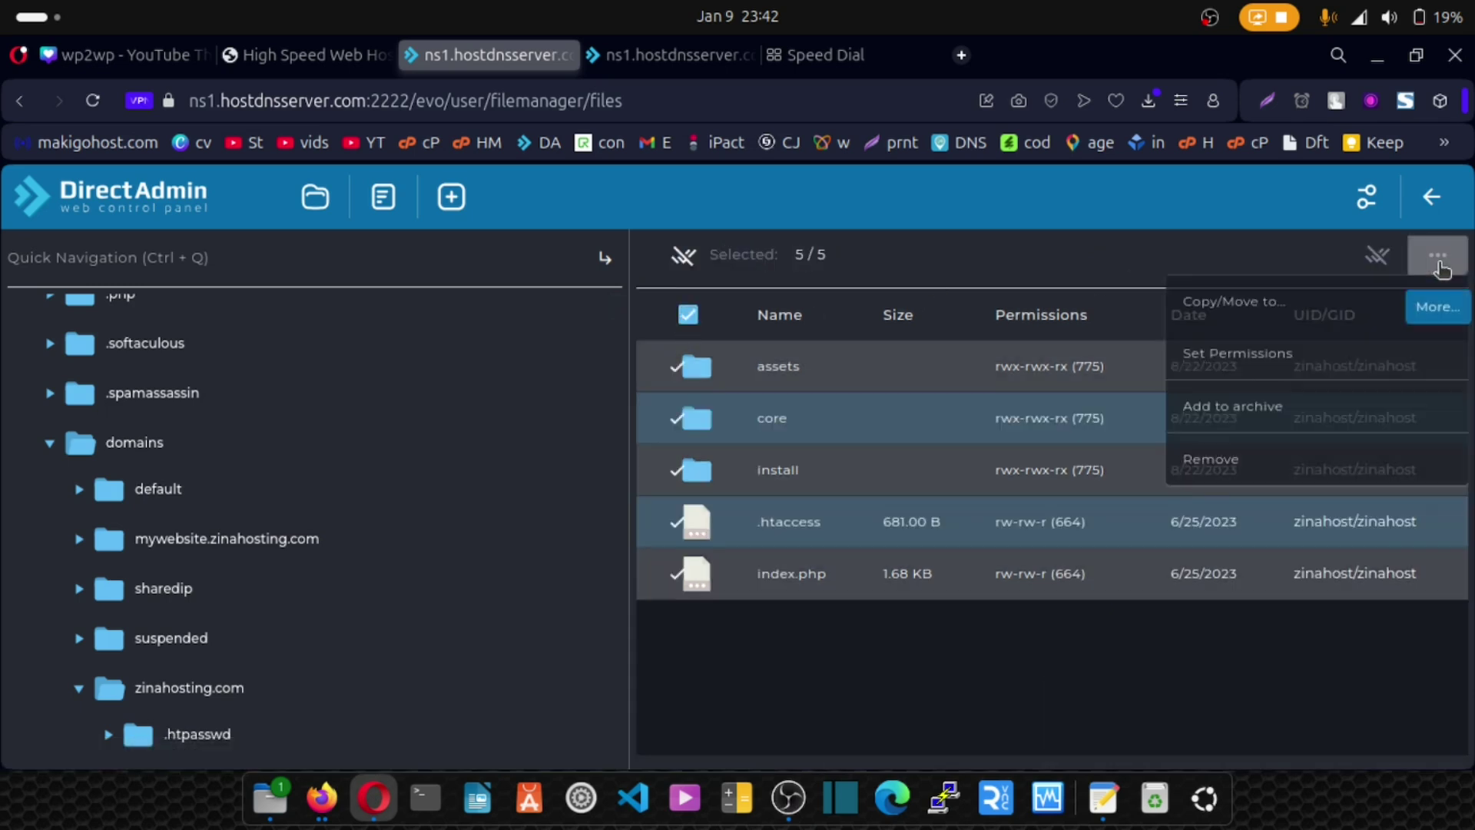
{"action": "left_click", "coordinate": [1235, 307]}
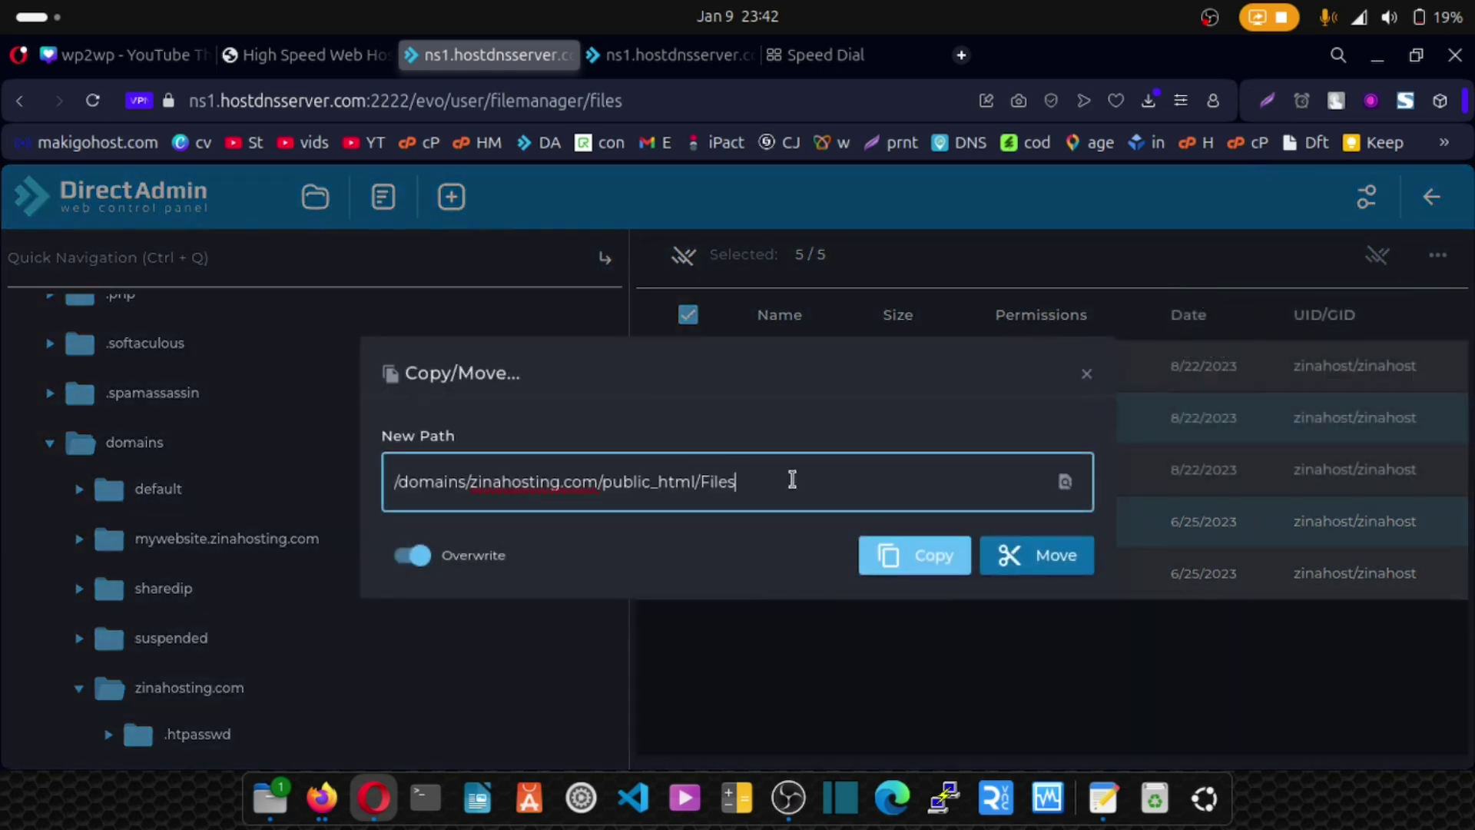
{"action": "key", "text": "BackSpace"}
{"action": "key", "text": "BackSpace"}
{"action": "key", "text": "BackSpace"}
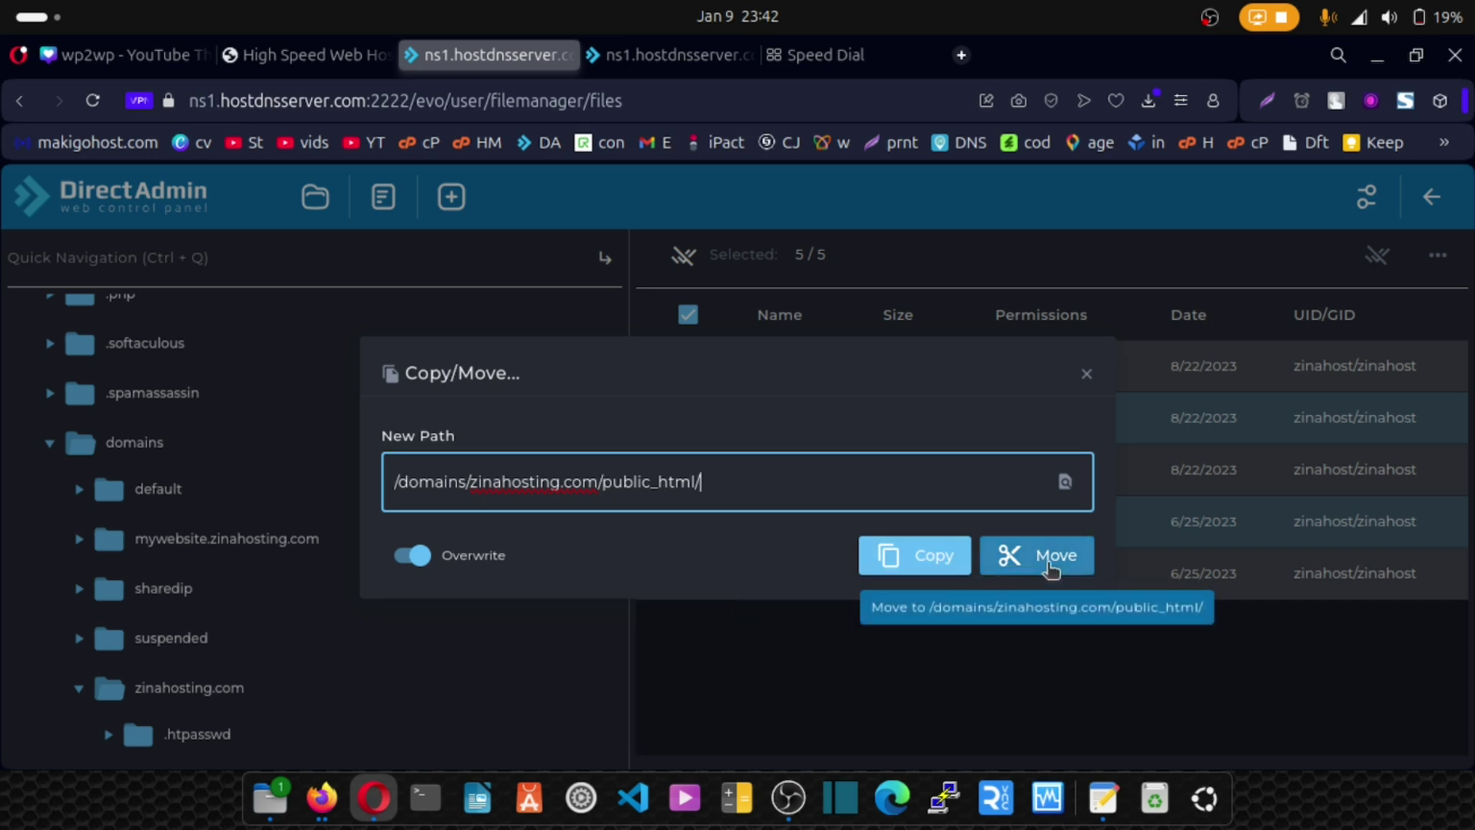
{"action": "left_click", "coordinate": [1047, 567]}
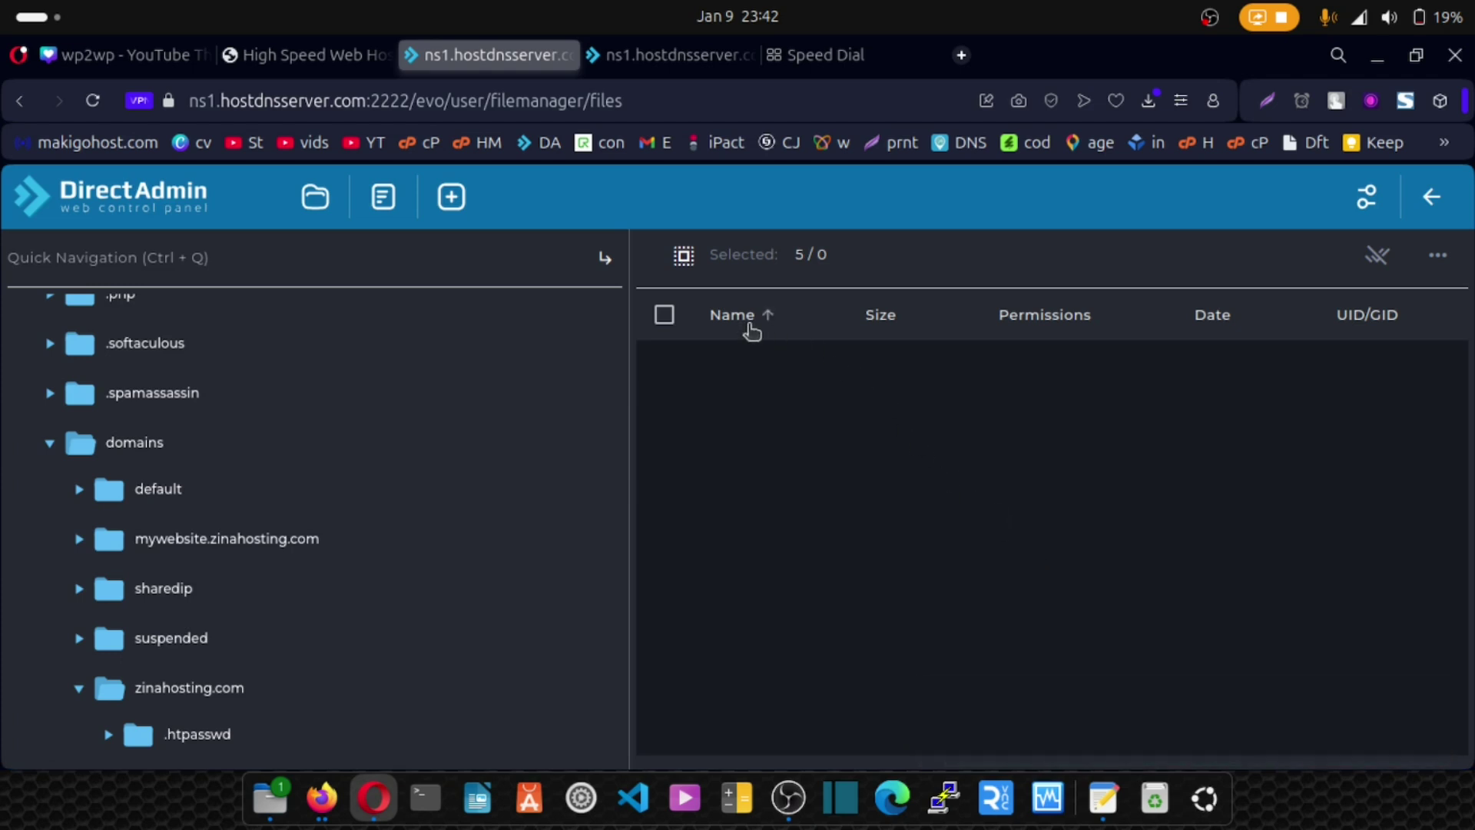
Browse to public_html to list Files, assets, core, install, .htaccess, Files.zip and index.php.
{"action": "left_click", "coordinate": [607, 259]}
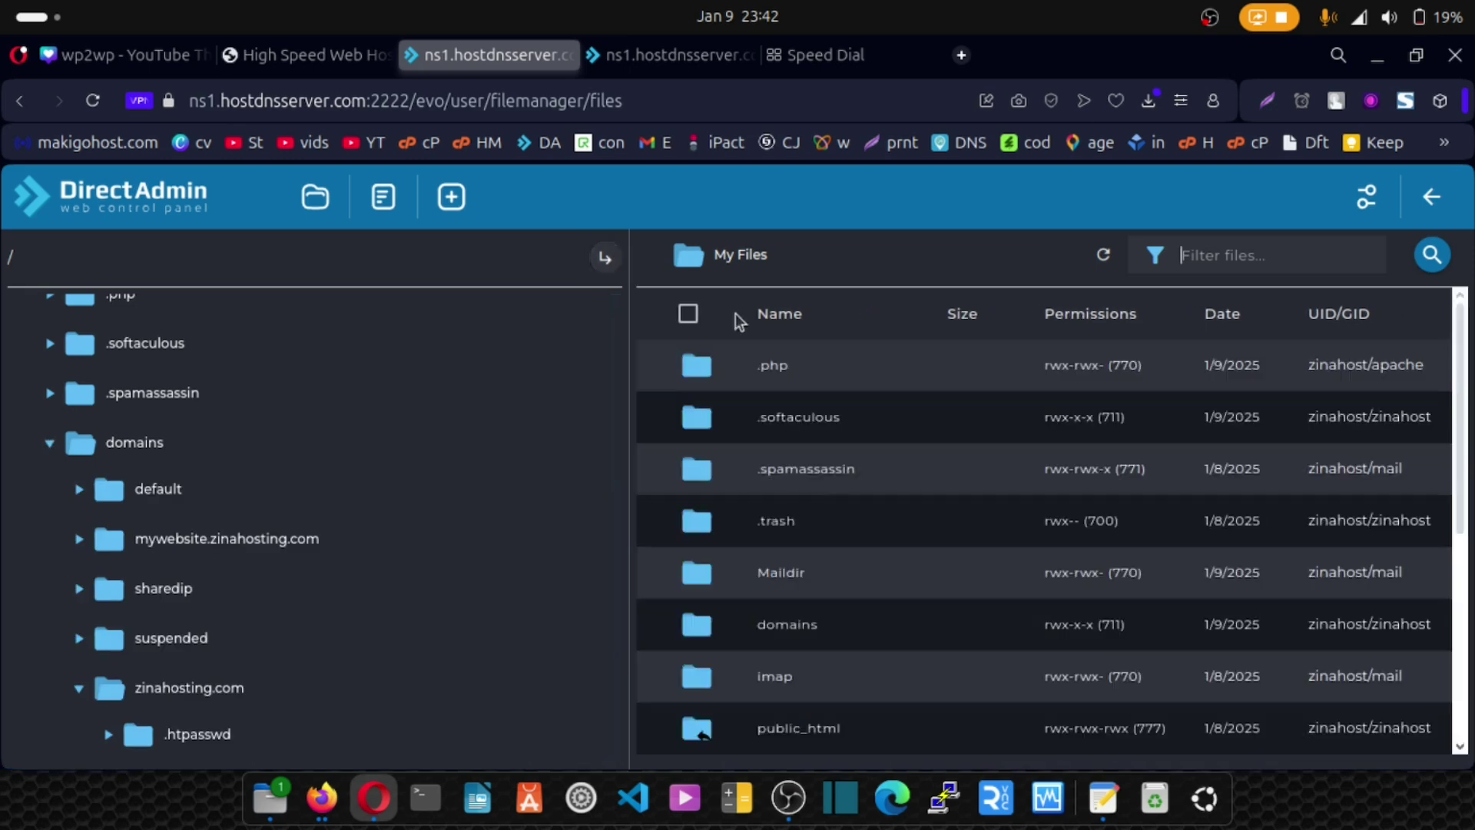
{"action": "scroll", "coordinate": [766, 438], "scroll_direction": "down", "scroll_amount": 3}
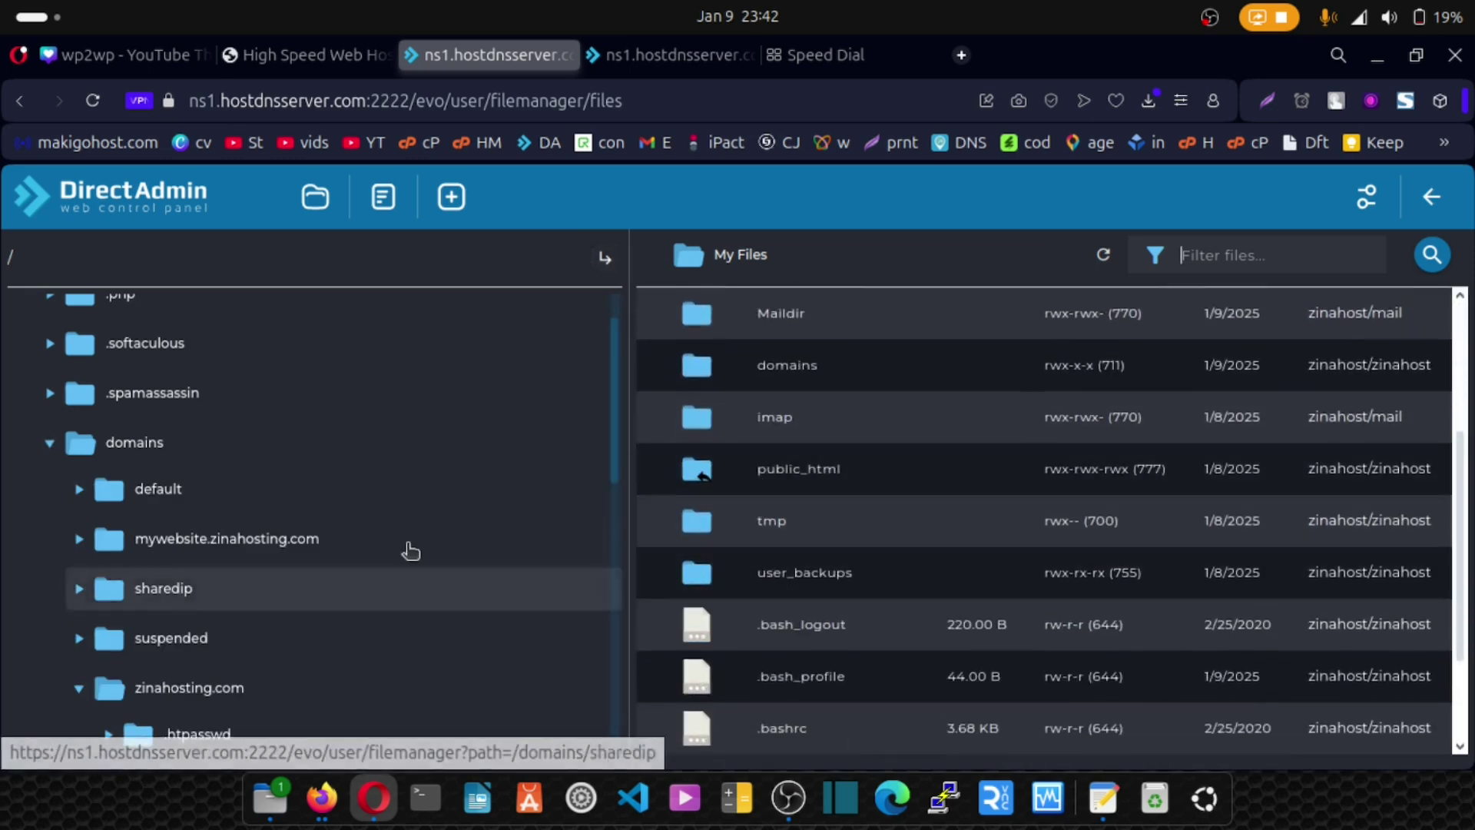
{"action": "scroll", "coordinate": [294, 545], "scroll_direction": "down", "scroll_amount": 3}
{"action": "scroll", "coordinate": [294, 545], "scroll_direction": "down", "scroll_amount": 2}
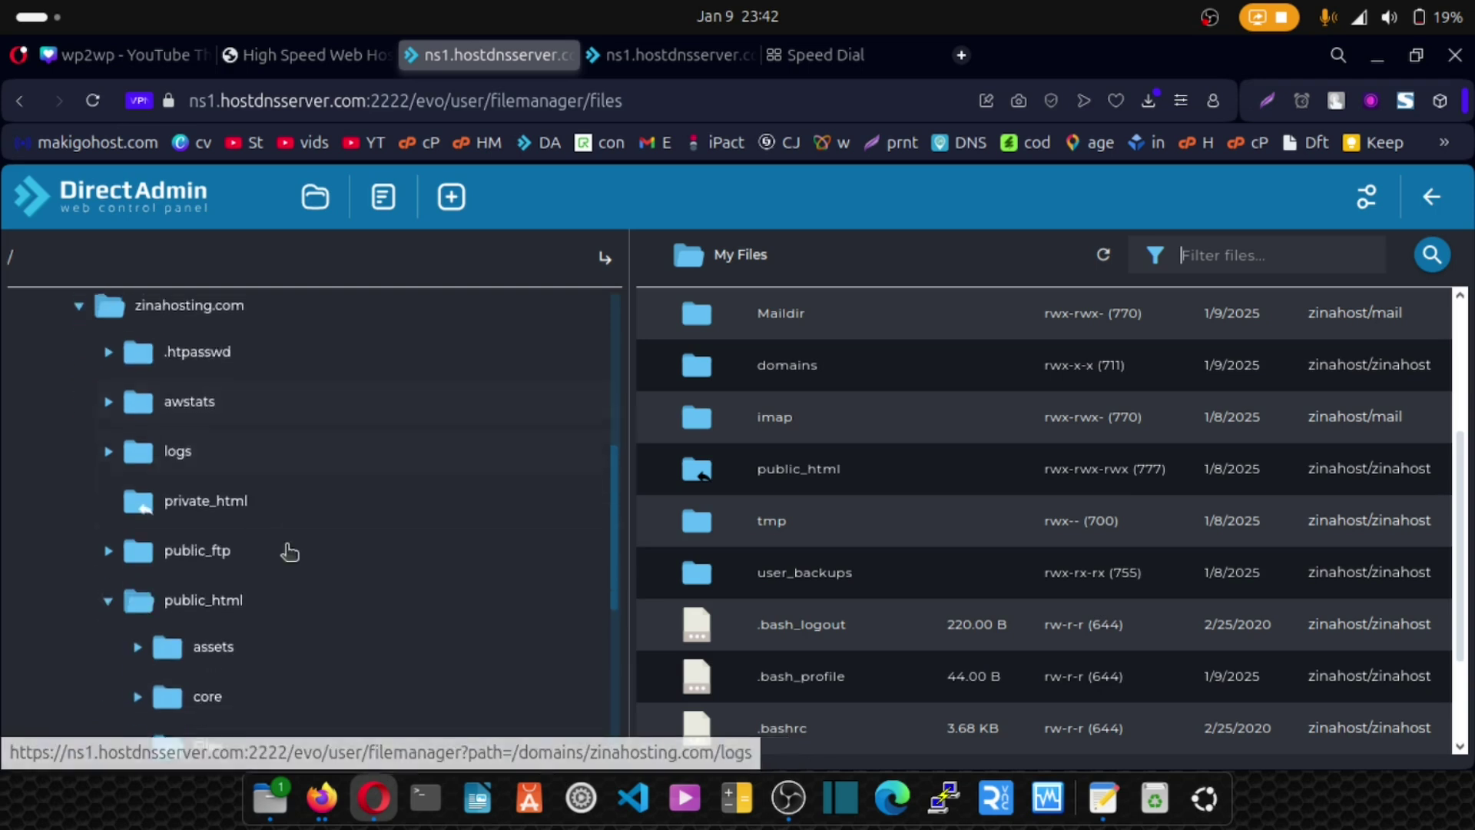
{"action": "left_click", "coordinate": [205, 499]}
{"action": "left_click", "coordinate": [198, 594]}
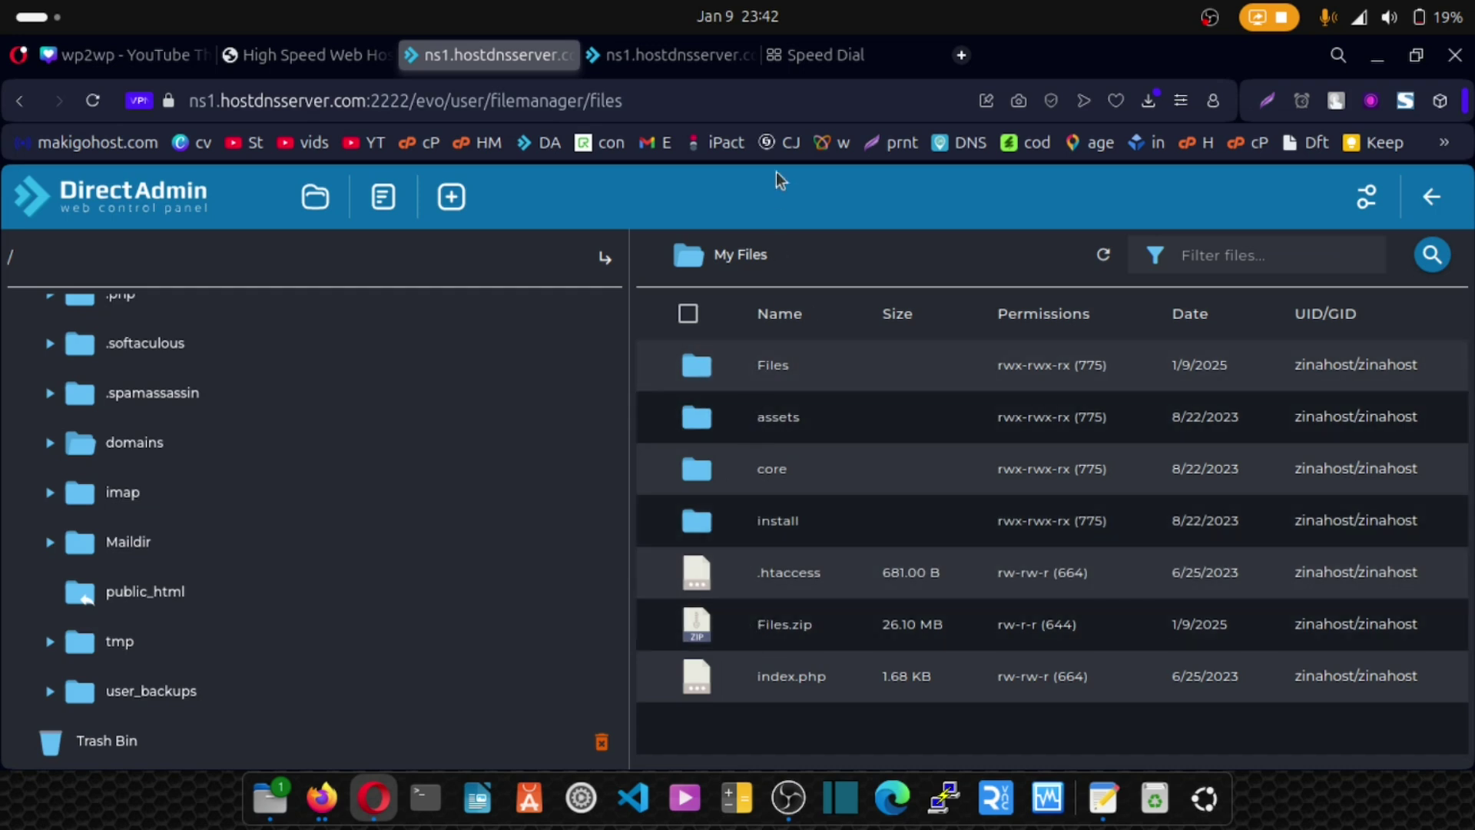
Clear the pasted password from the Speed Dial address bar and return to DirectAdmin.
{"action": "left_click", "coordinate": [808, 59]}
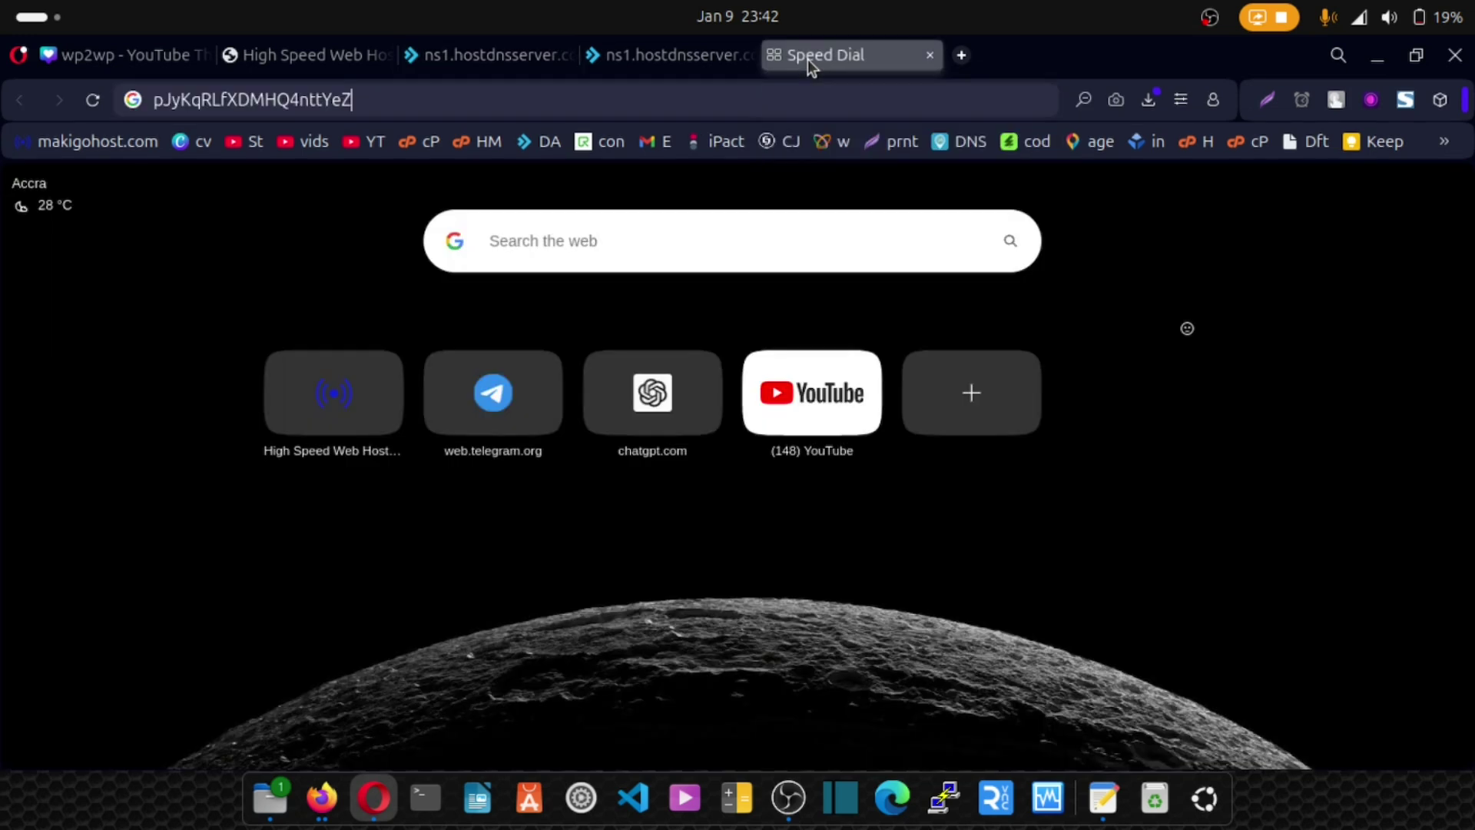
{"action": "left_click_drag", "start_coordinate": [367, 102], "coordinate": [116, 106]}
{"action": "key", "text": "BackSpace"}
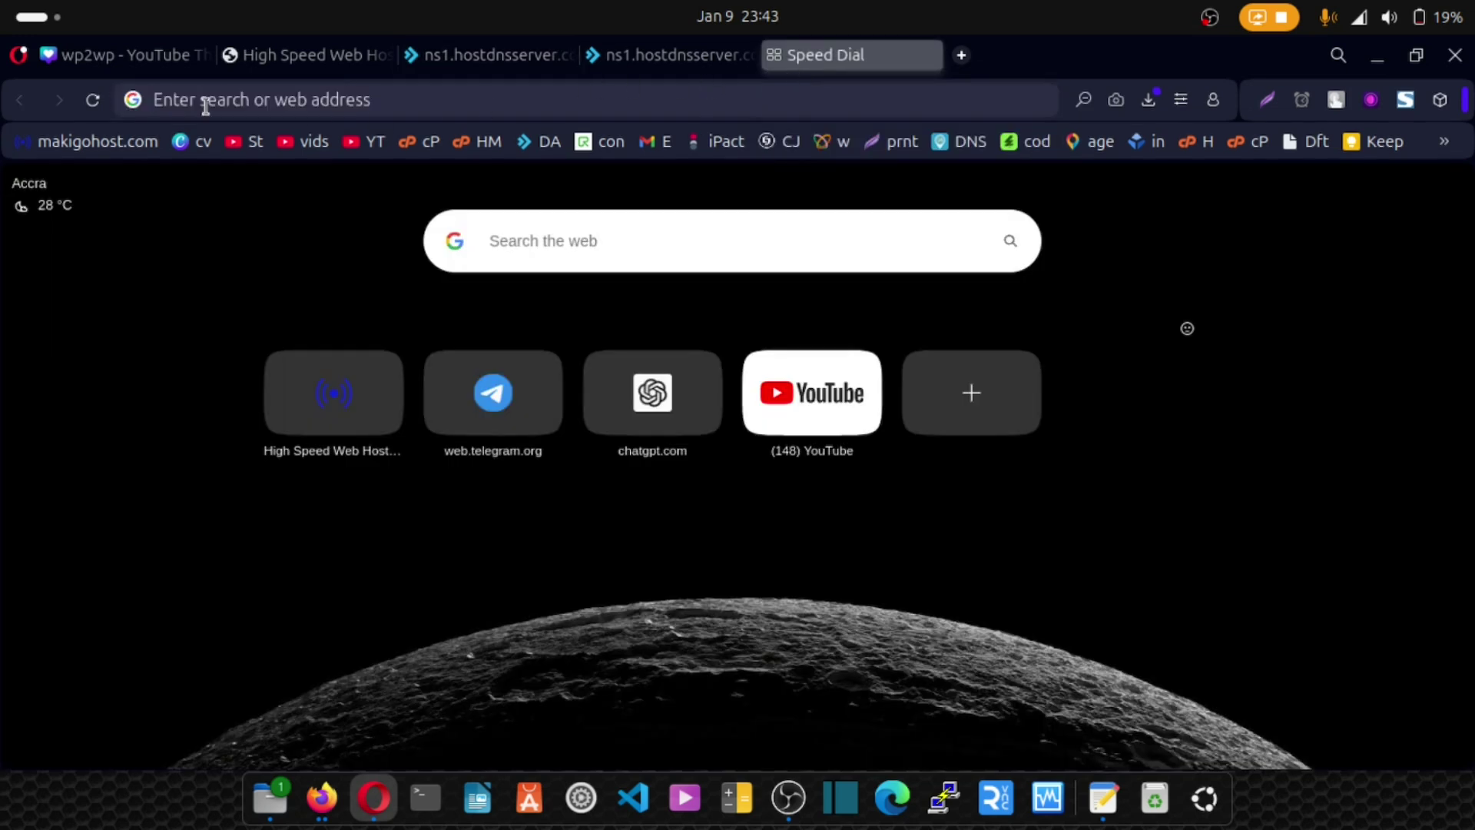
{"action": "left_click", "coordinate": [481, 40]}
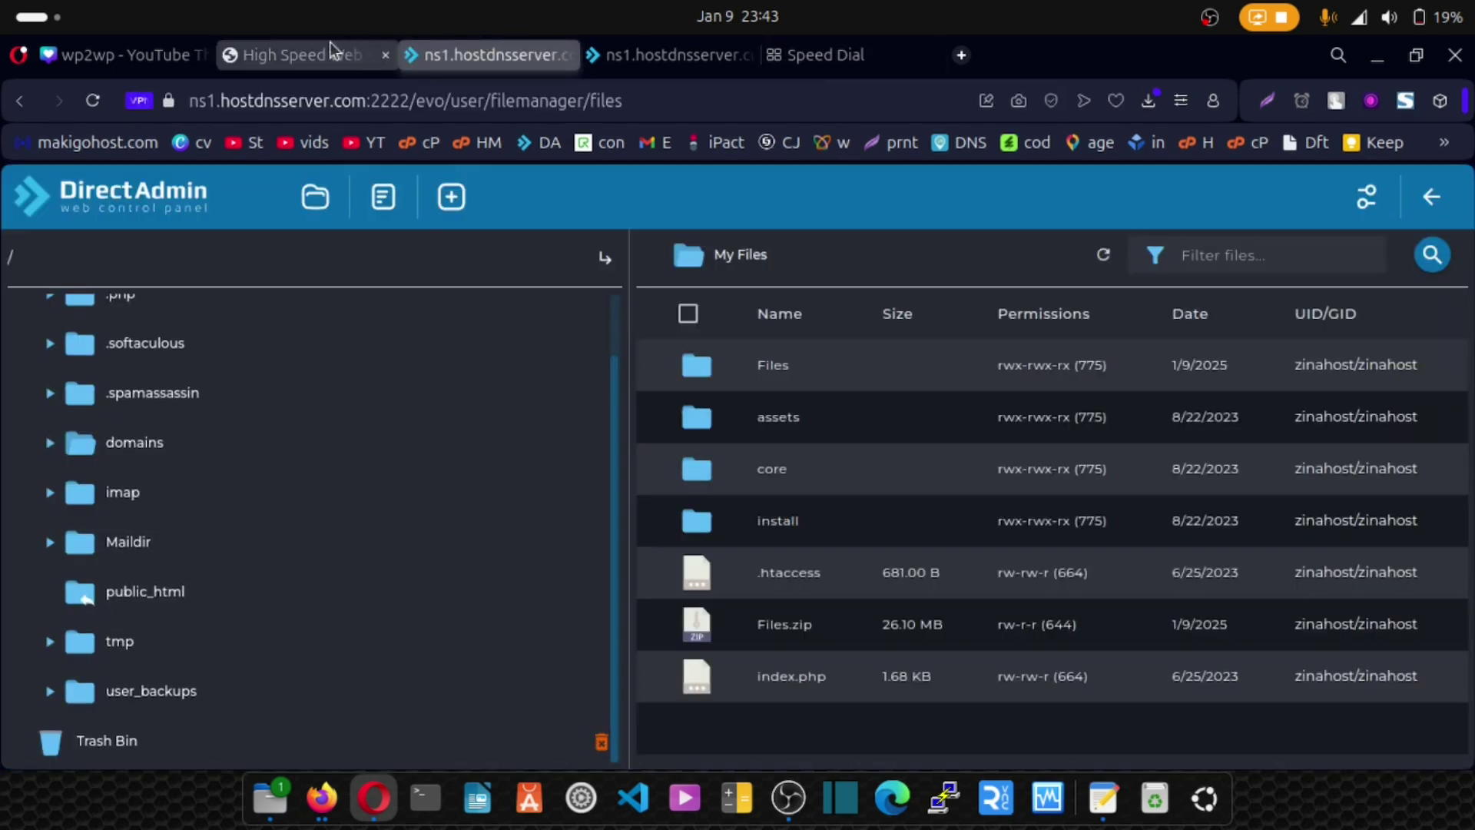
Load zinahosting.com from the Speed Dial tab to see its placeholder page.
{"action": "left_click", "coordinate": [611, 53]}
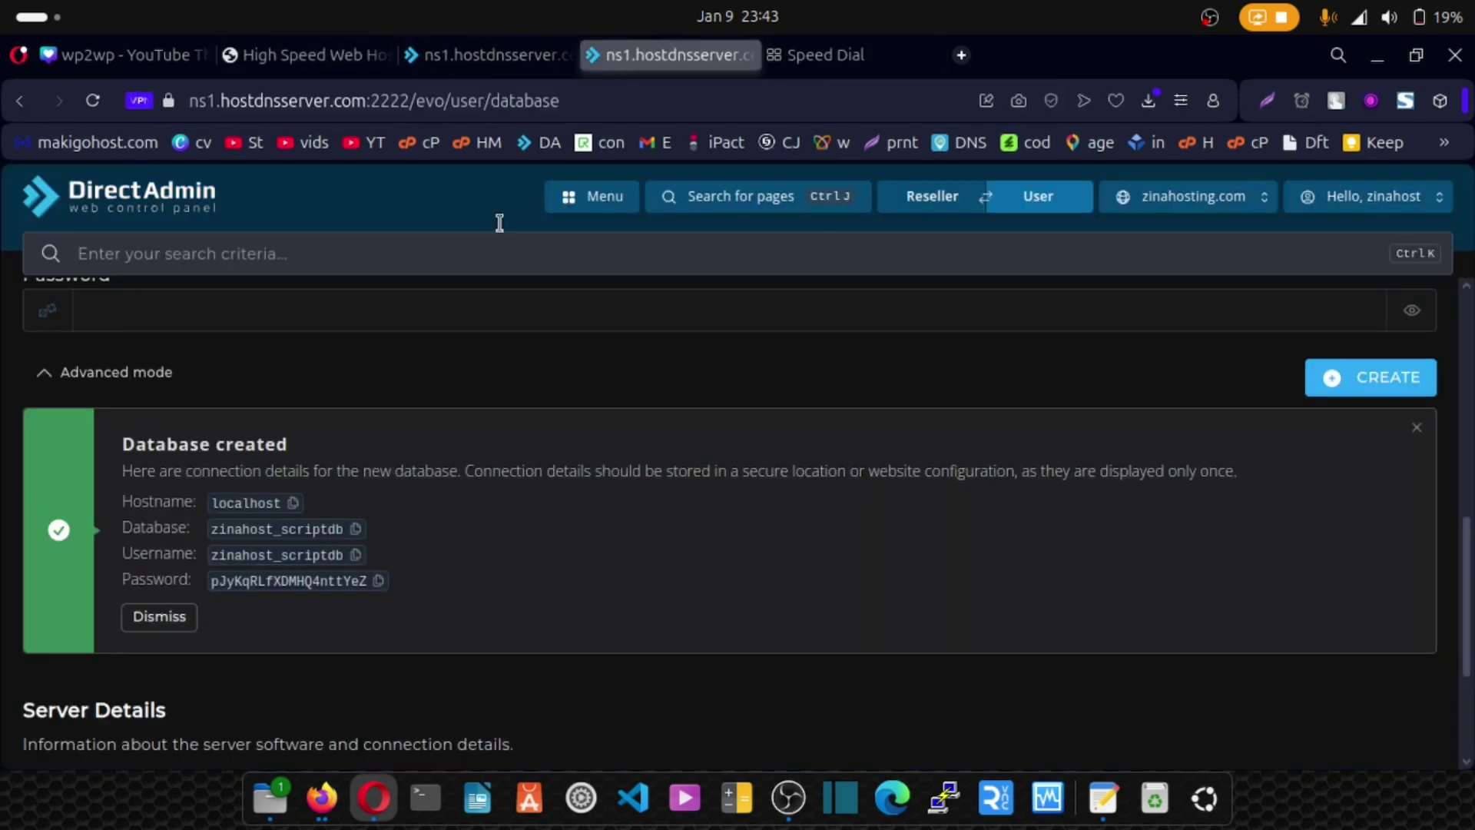
{"action": "left_click", "coordinate": [851, 48]}
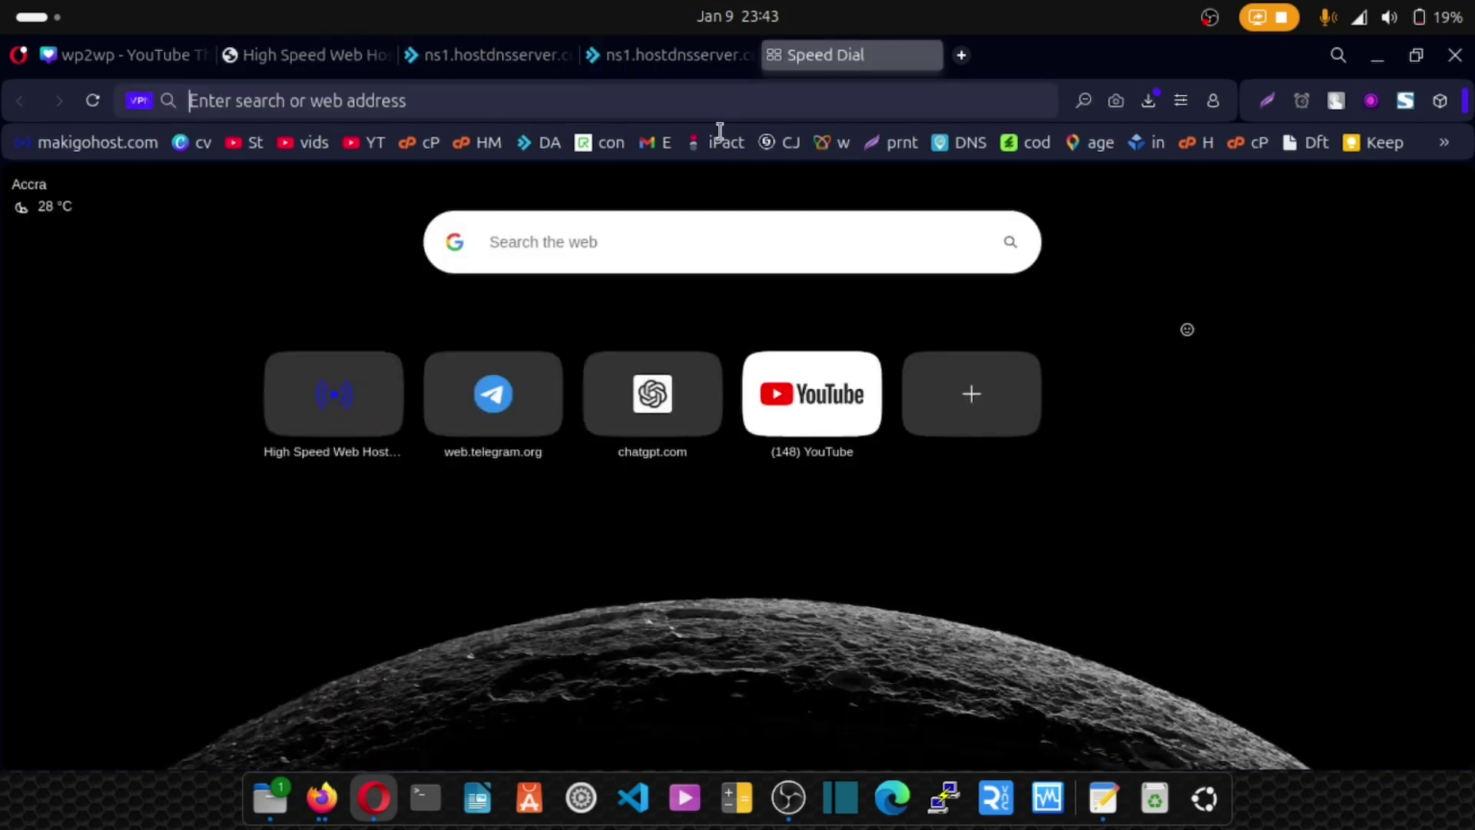
{"action": "left_click", "coordinate": [470, 102]}
{"action": "type", "text": "zinahosting.com"}
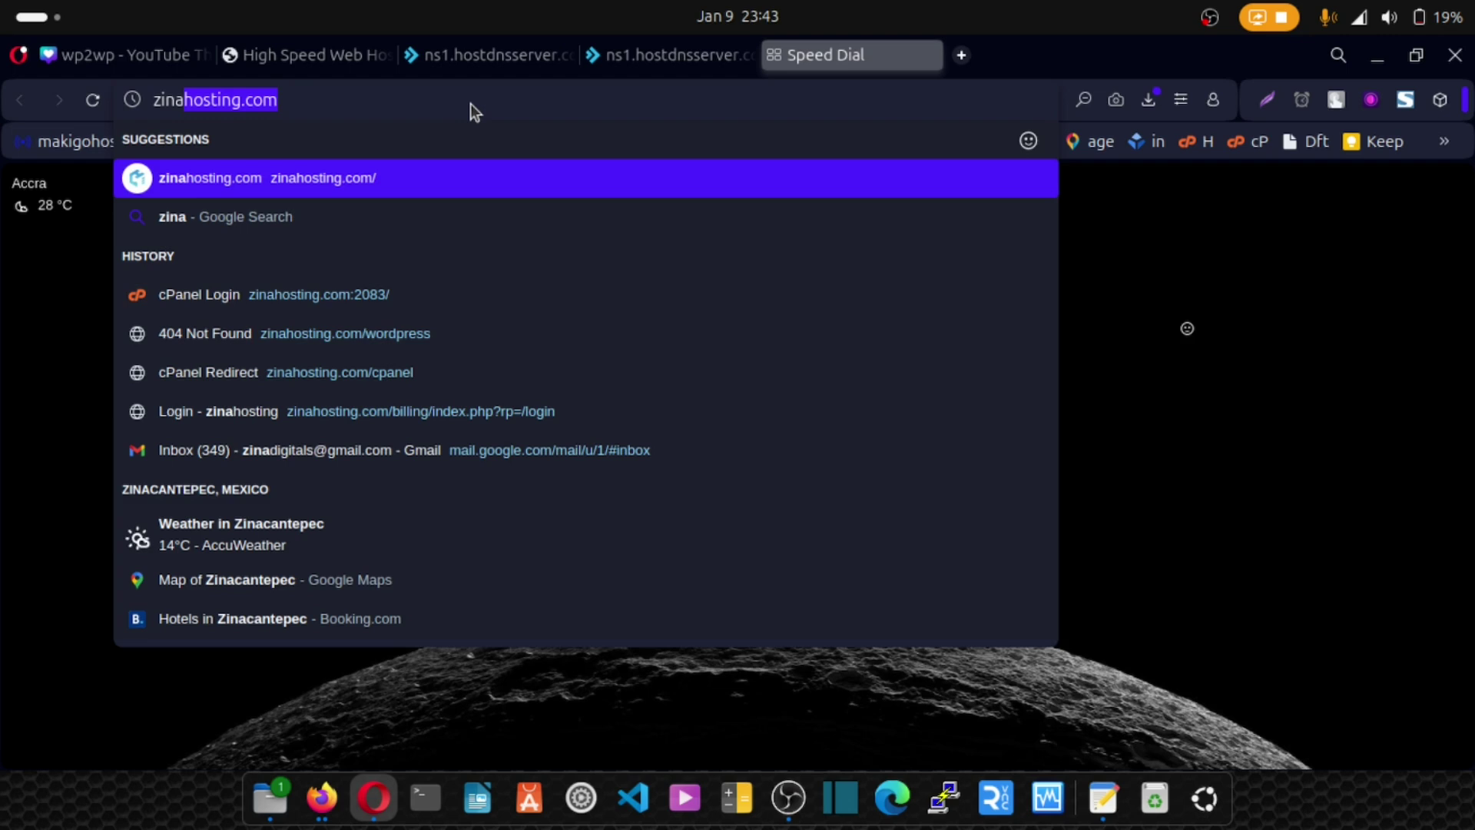
{"action": "key", "text": "Return"}
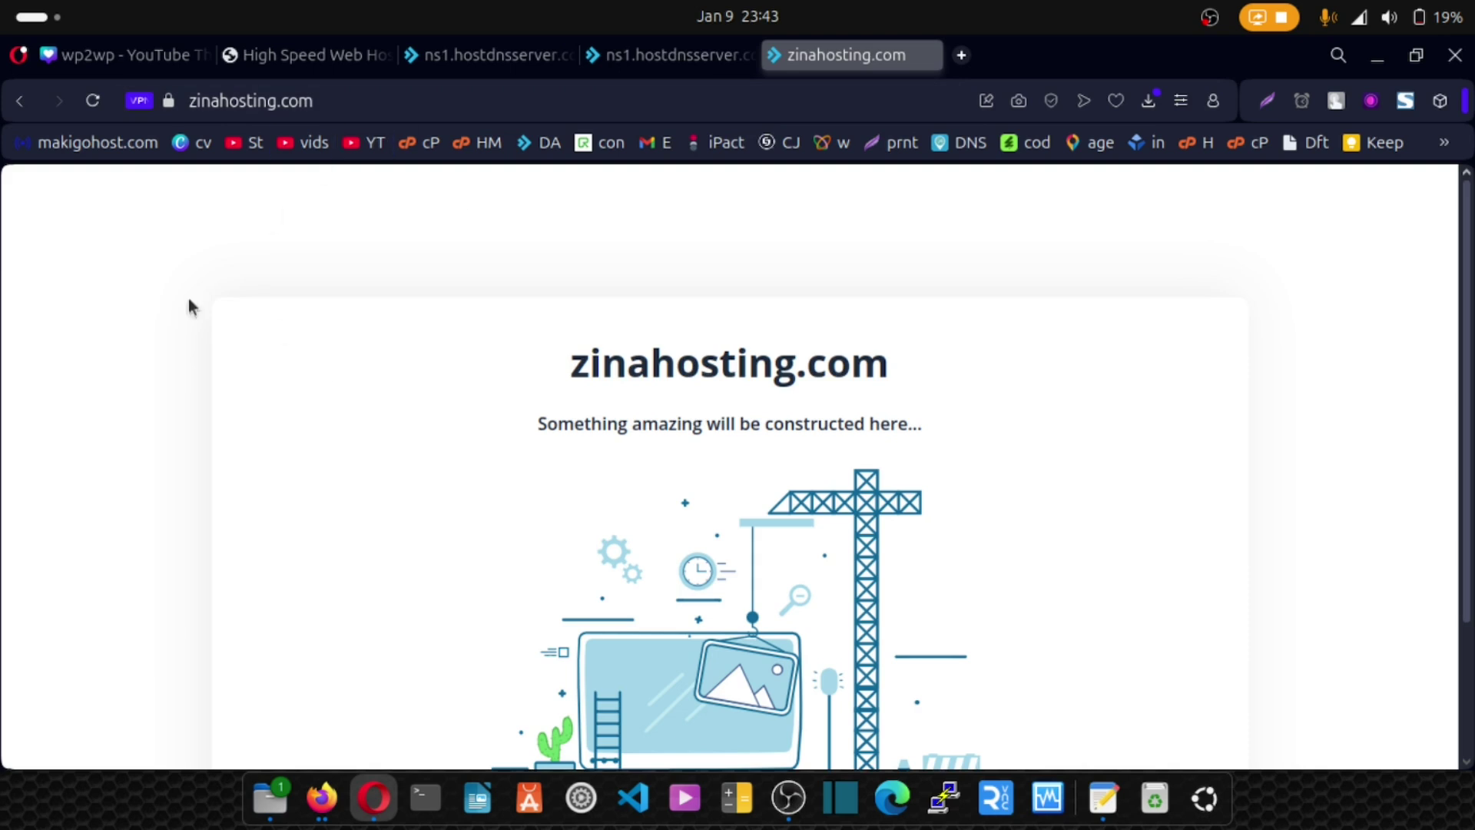
Change the site address to zinahosting.com/install to load the Viserlab installer.
{"action": "left_click", "coordinate": [650, 56]}
{"action": "left_click", "coordinate": [497, 55]}
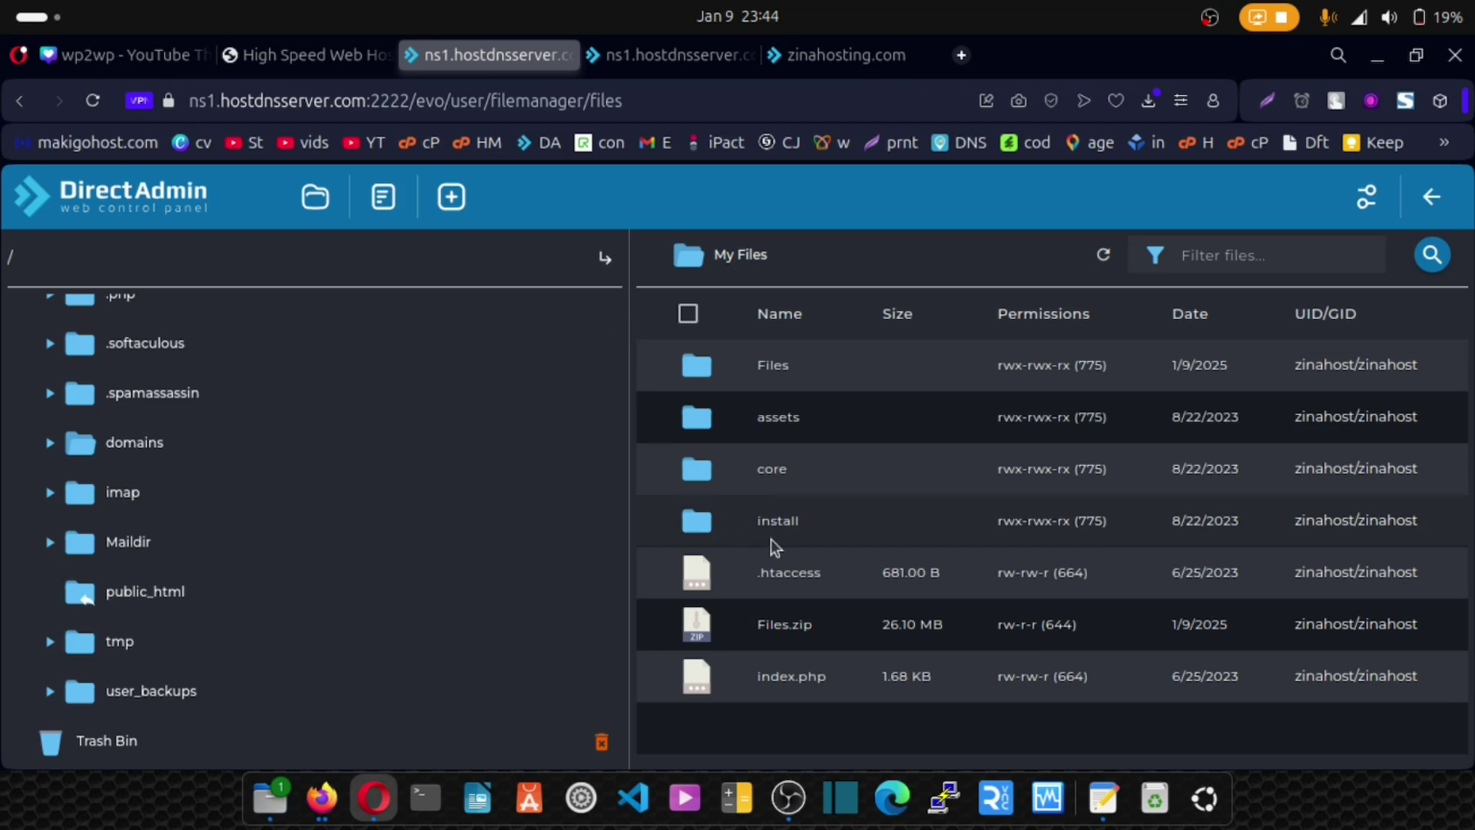
{"action": "left_click", "coordinate": [823, 44]}
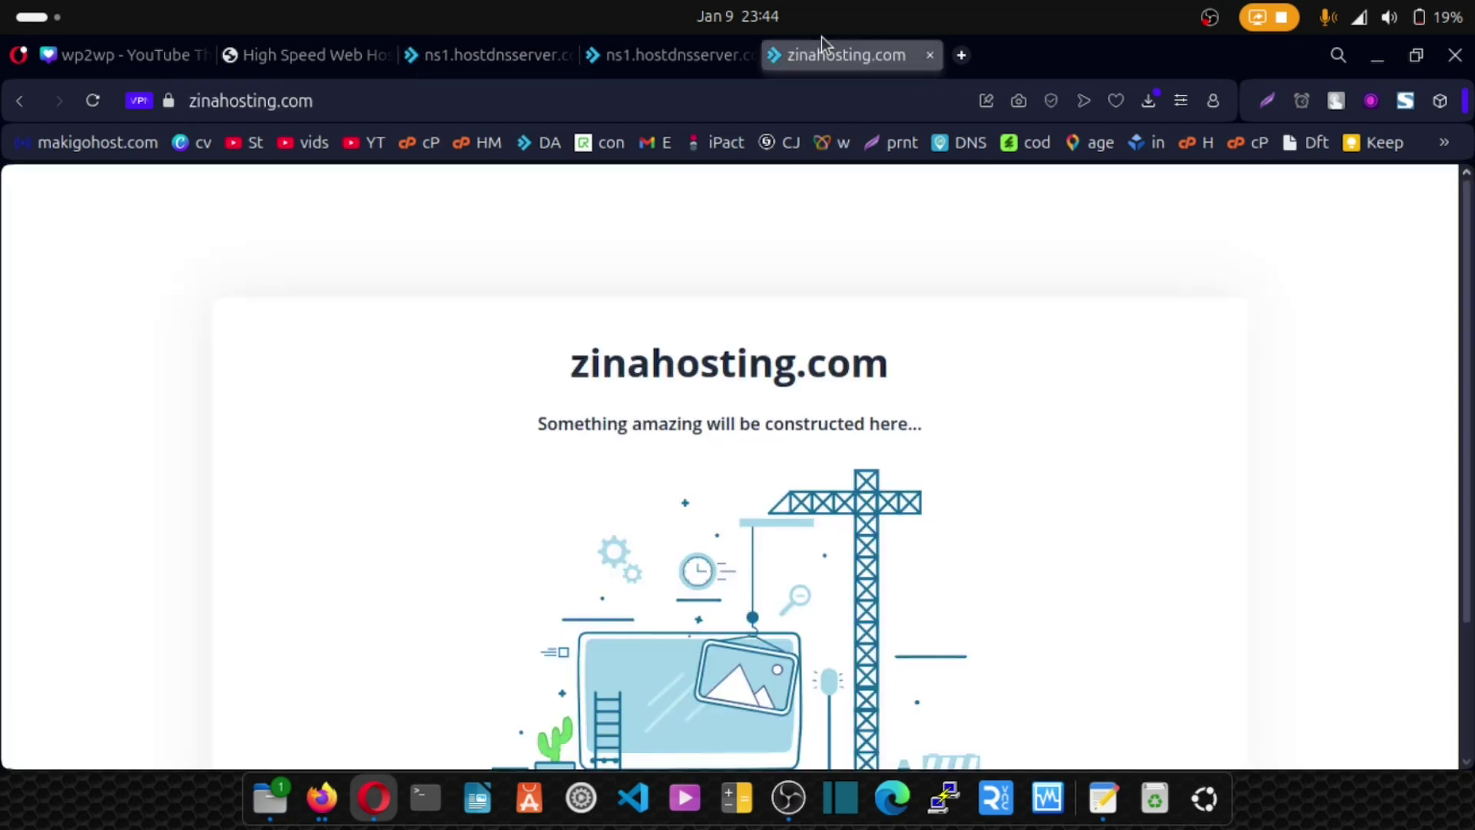
{"action": "left_click", "coordinate": [356, 107]}
{"action": "left_click", "coordinate": [356, 109]}
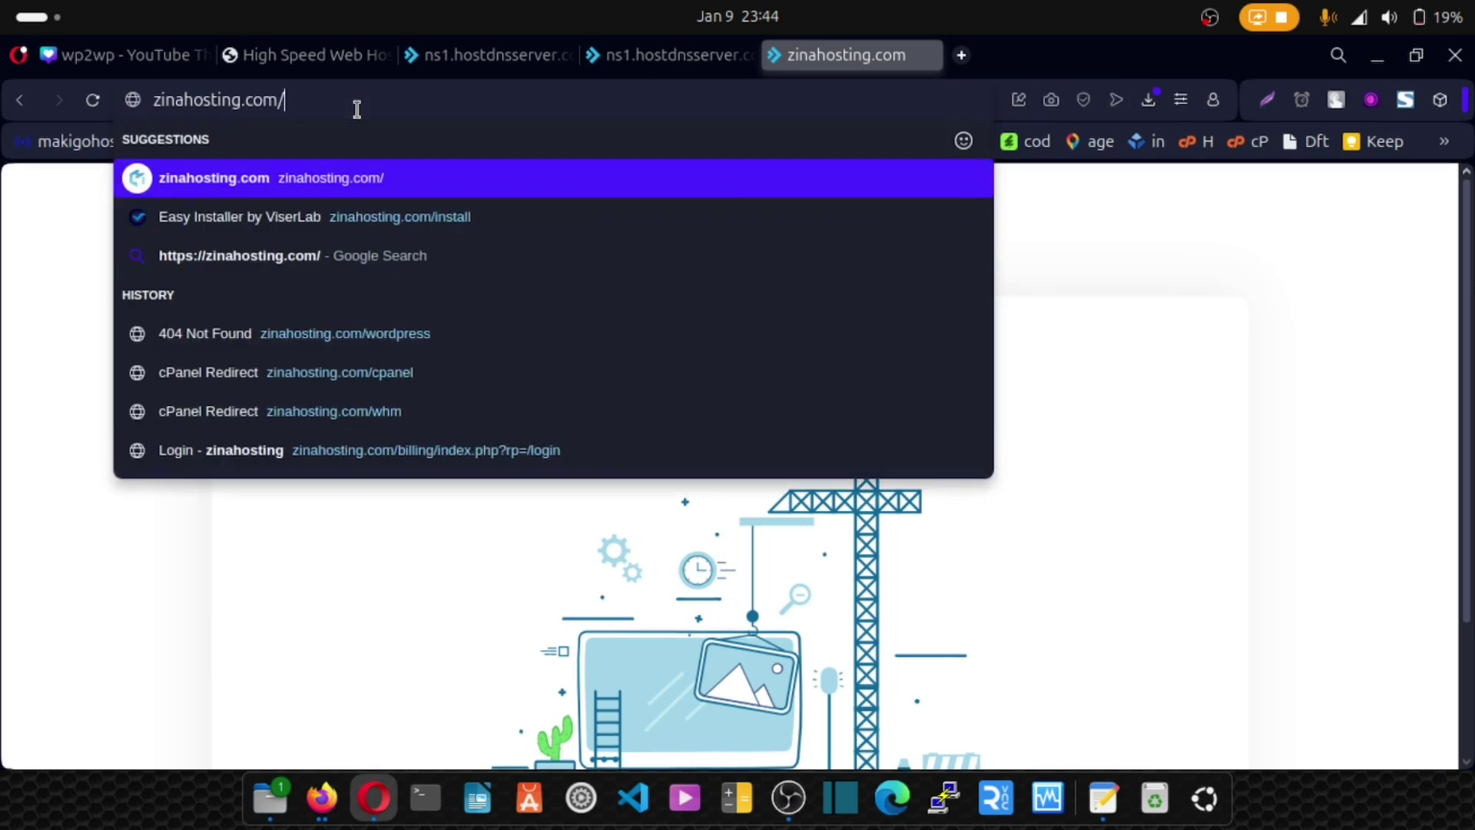
{"action": "type", "text": "install"}
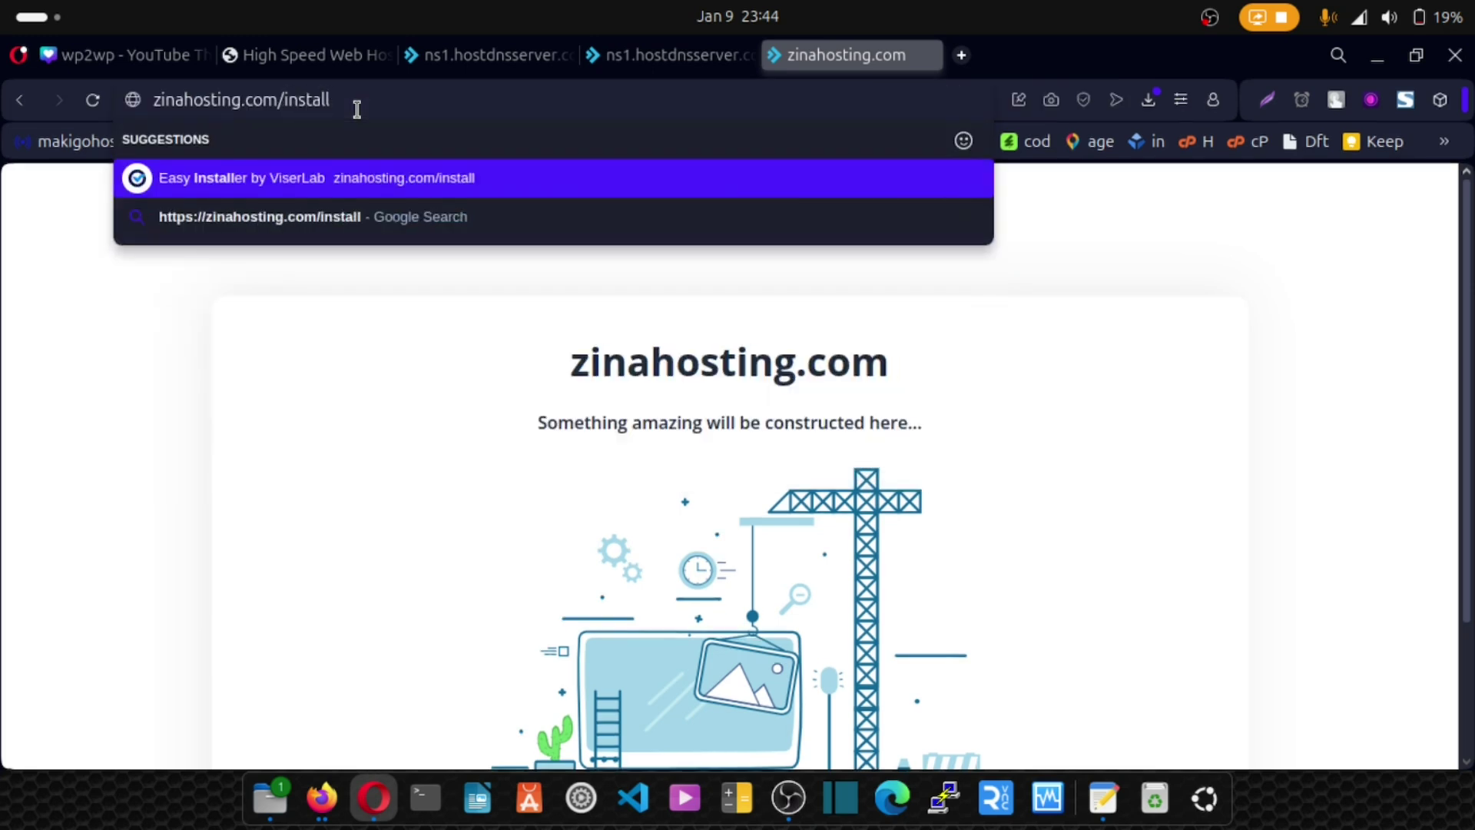
{"action": "key", "text": "Return"}
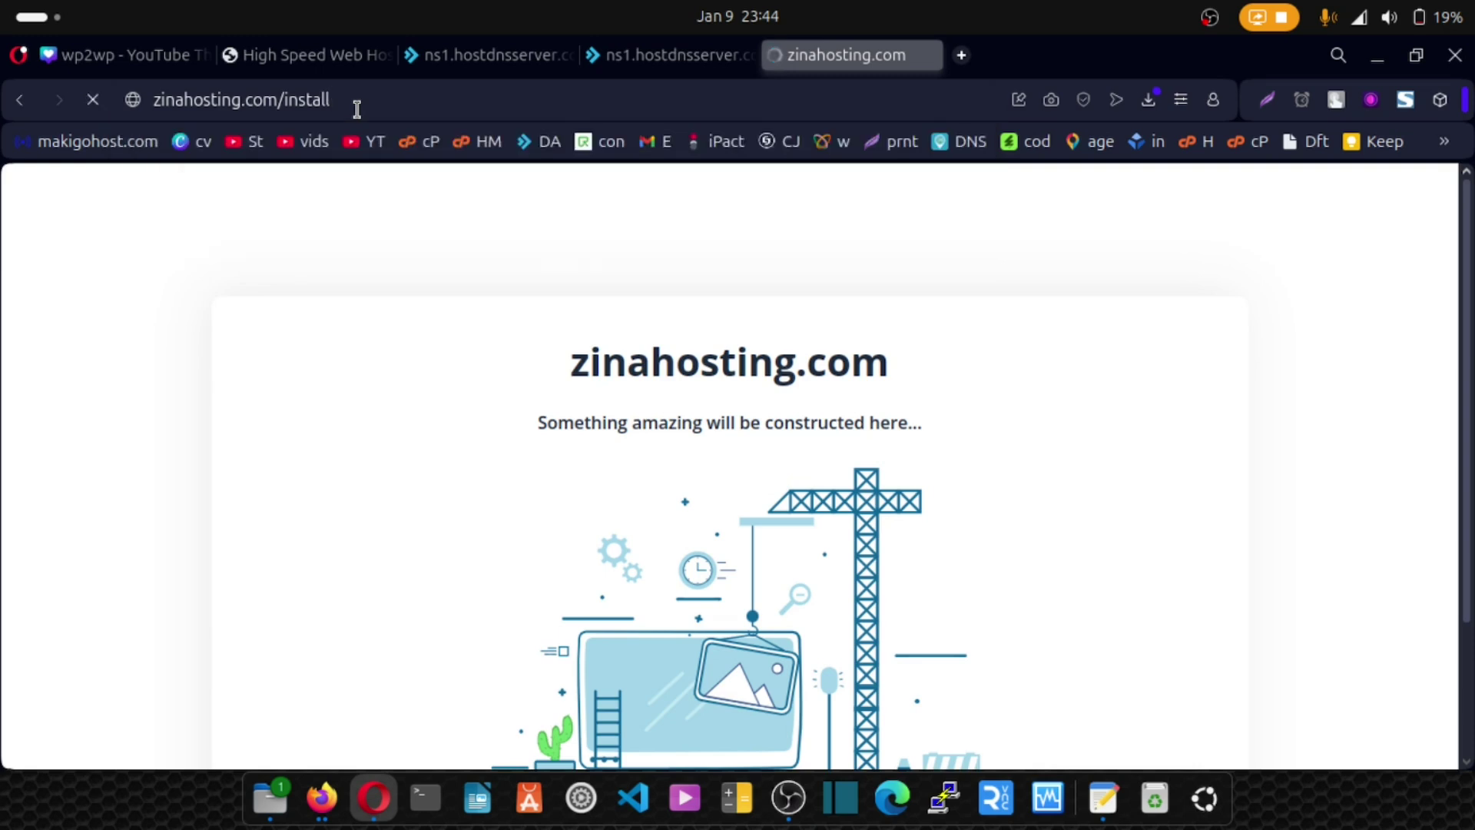
Accept the licence terms and note the PHP 8.1 requirement versus current 8.3.
{"action": "scroll", "coordinate": [676, 346], "scroll_direction": "down", "scroll_amount": 8}
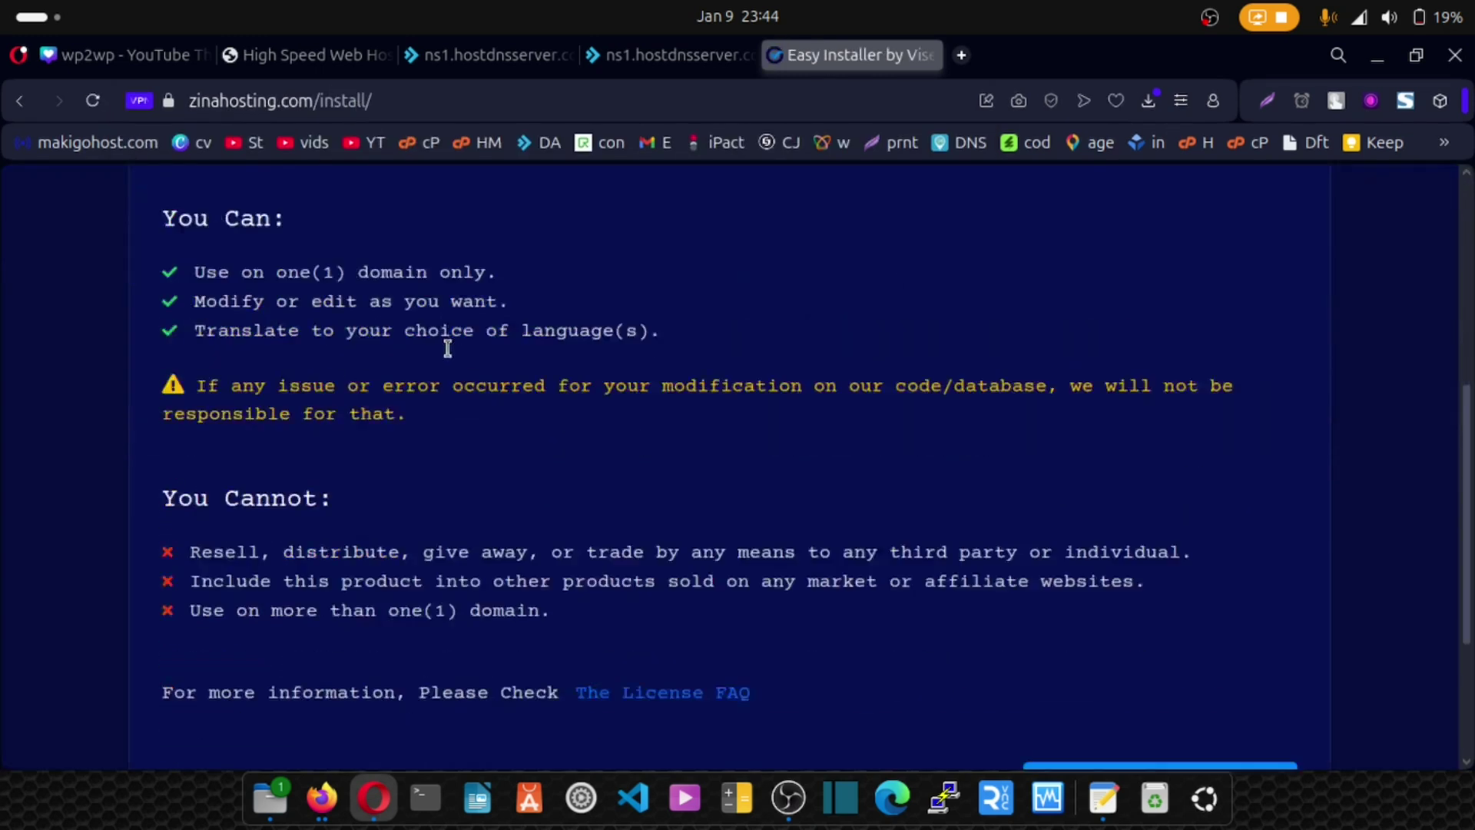
{"action": "left_click", "coordinate": [1119, 627]}
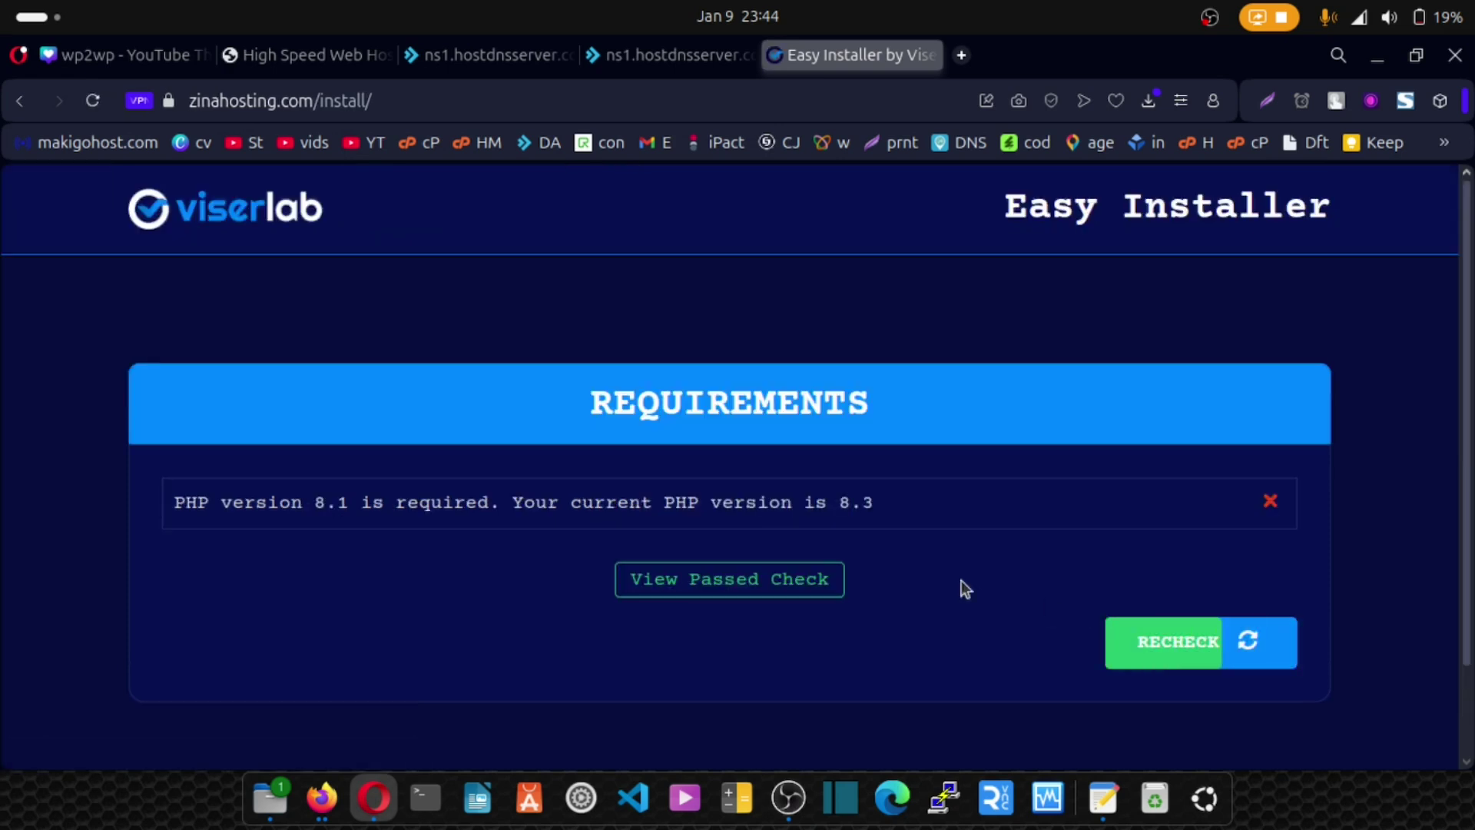
{"action": "left_click_drag", "start_coordinate": [189, 509], "coordinate": [858, 505]}
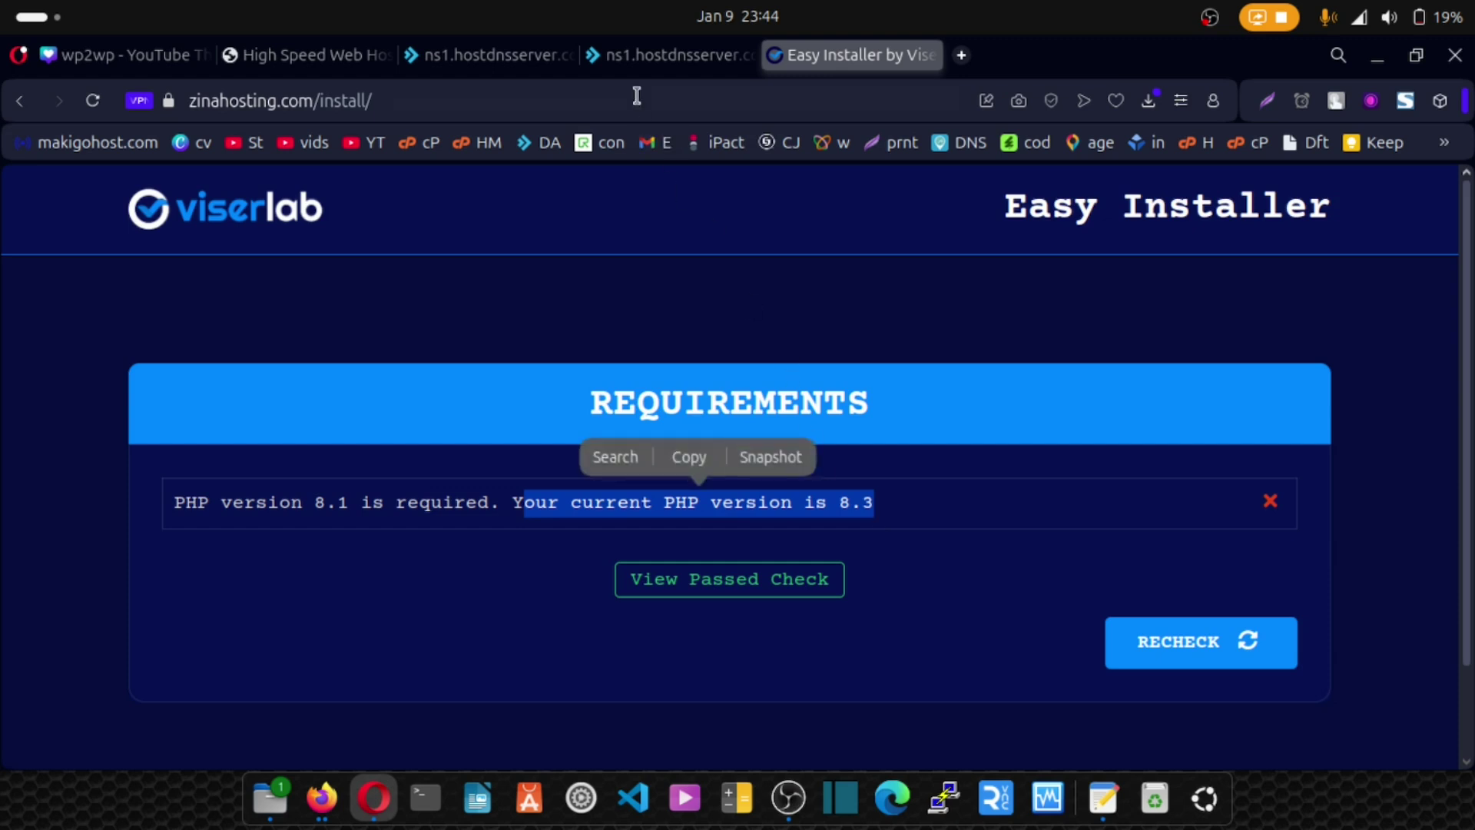
{"action": "left_click", "coordinate": [653, 57]}
{"action": "left_click", "coordinate": [493, 57]}
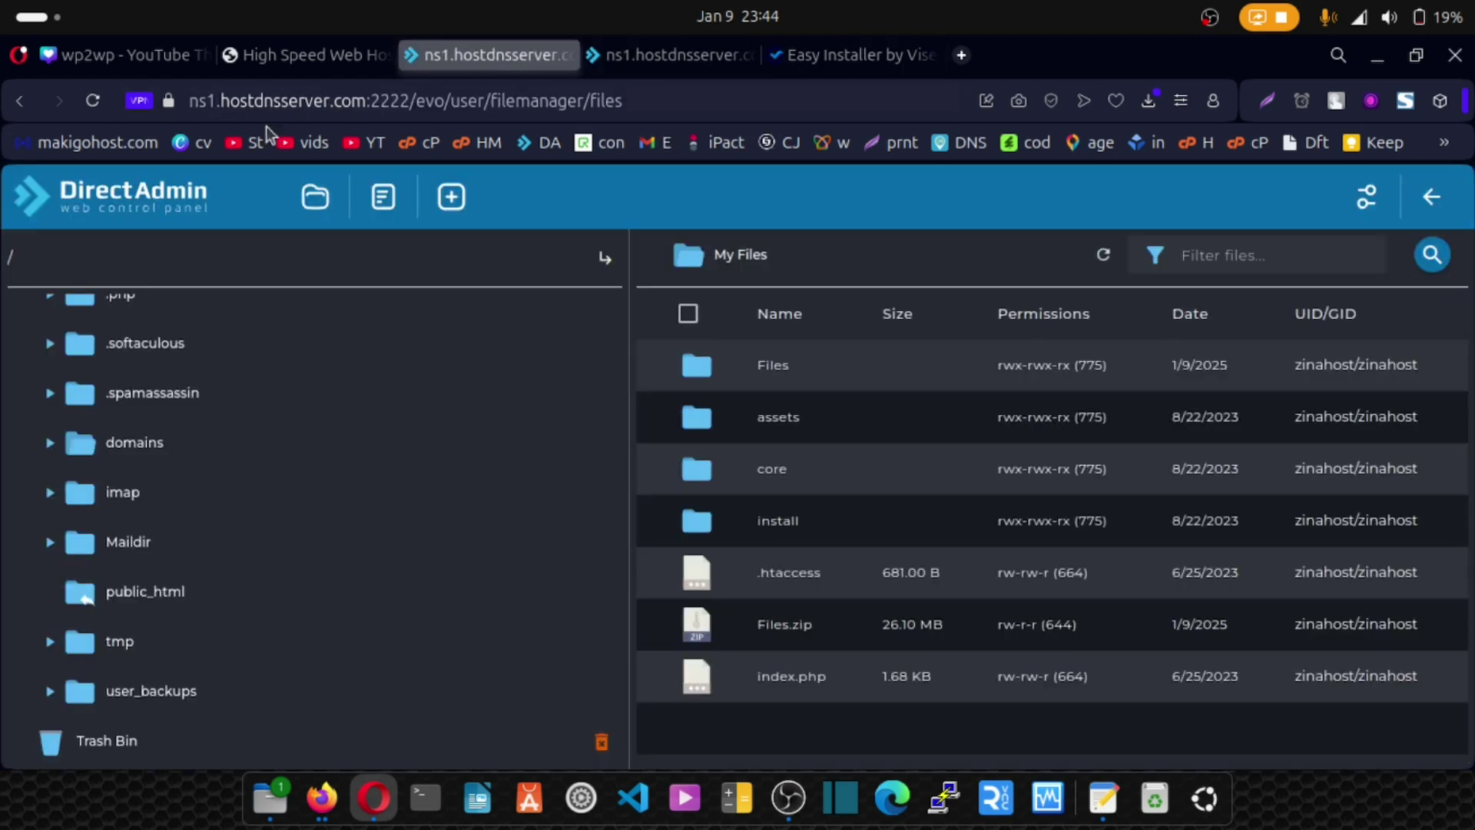
Set the domain's PHP version to 8.1 in PHP Settings and save it.
{"action": "left_click", "coordinate": [87, 202]}
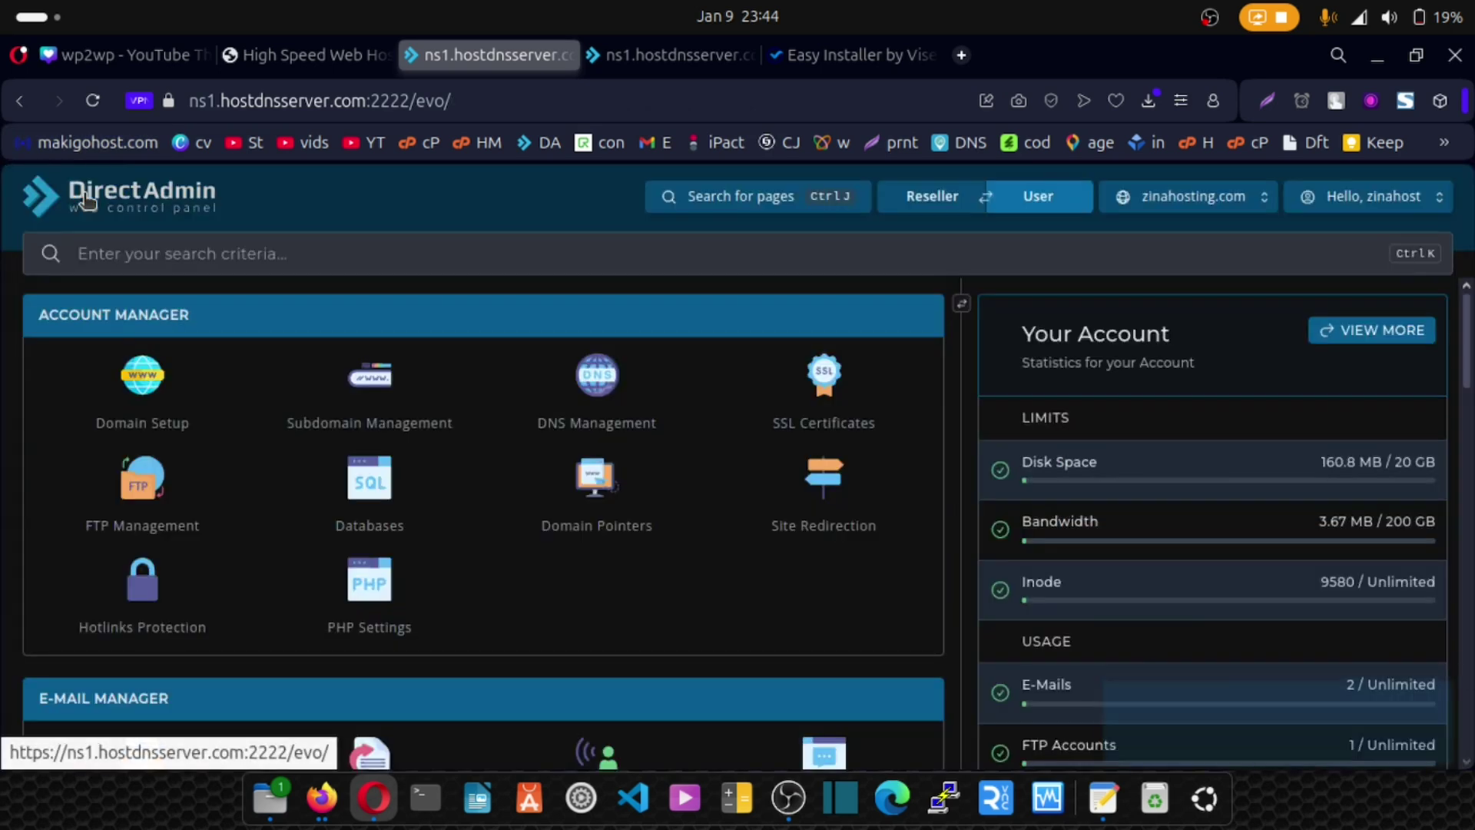
{"action": "left_click", "coordinate": [375, 591]}
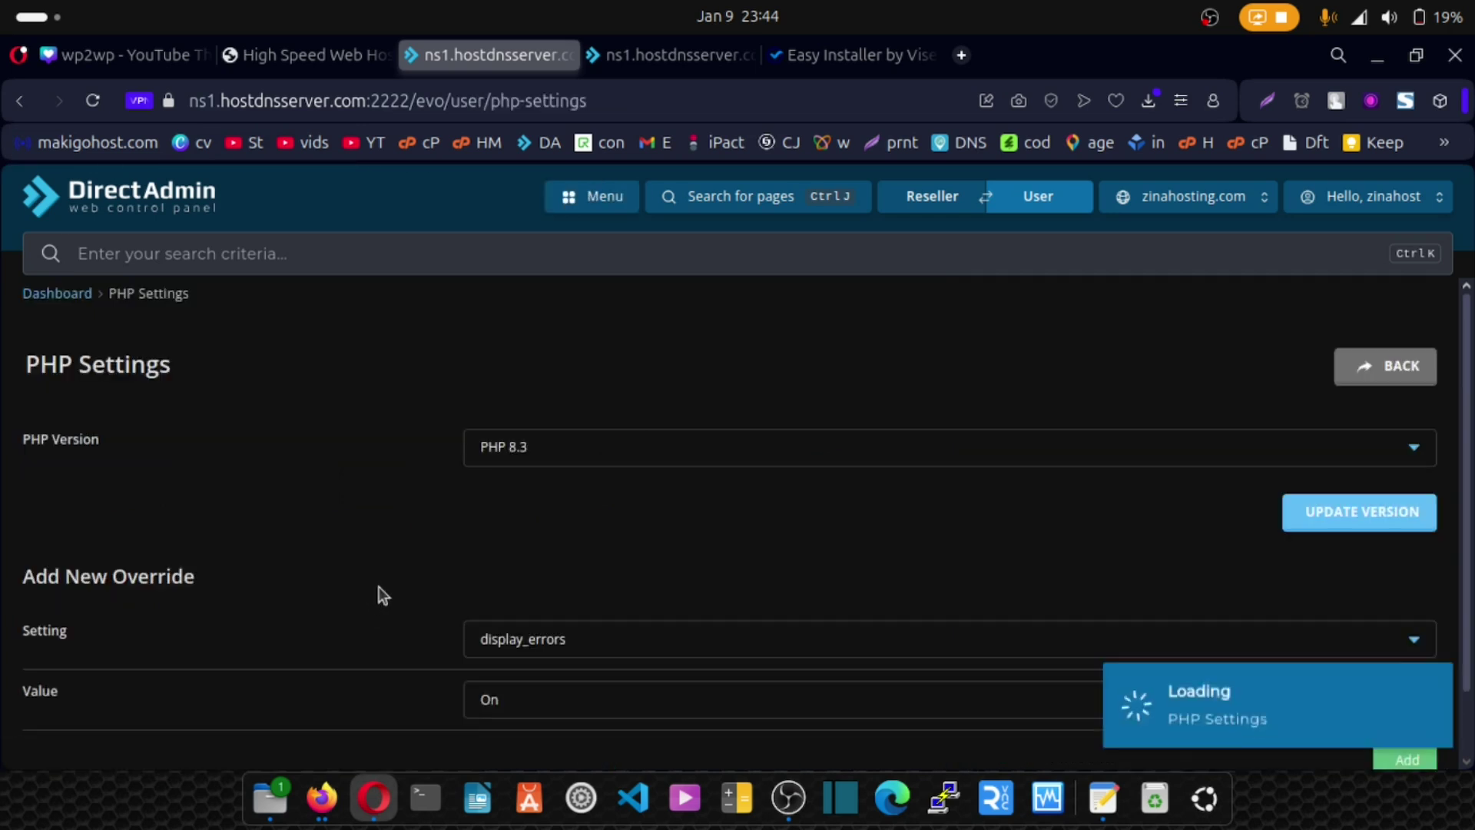
{"action": "left_click", "coordinate": [553, 459]}
{"action": "left_click", "coordinate": [546, 489]}
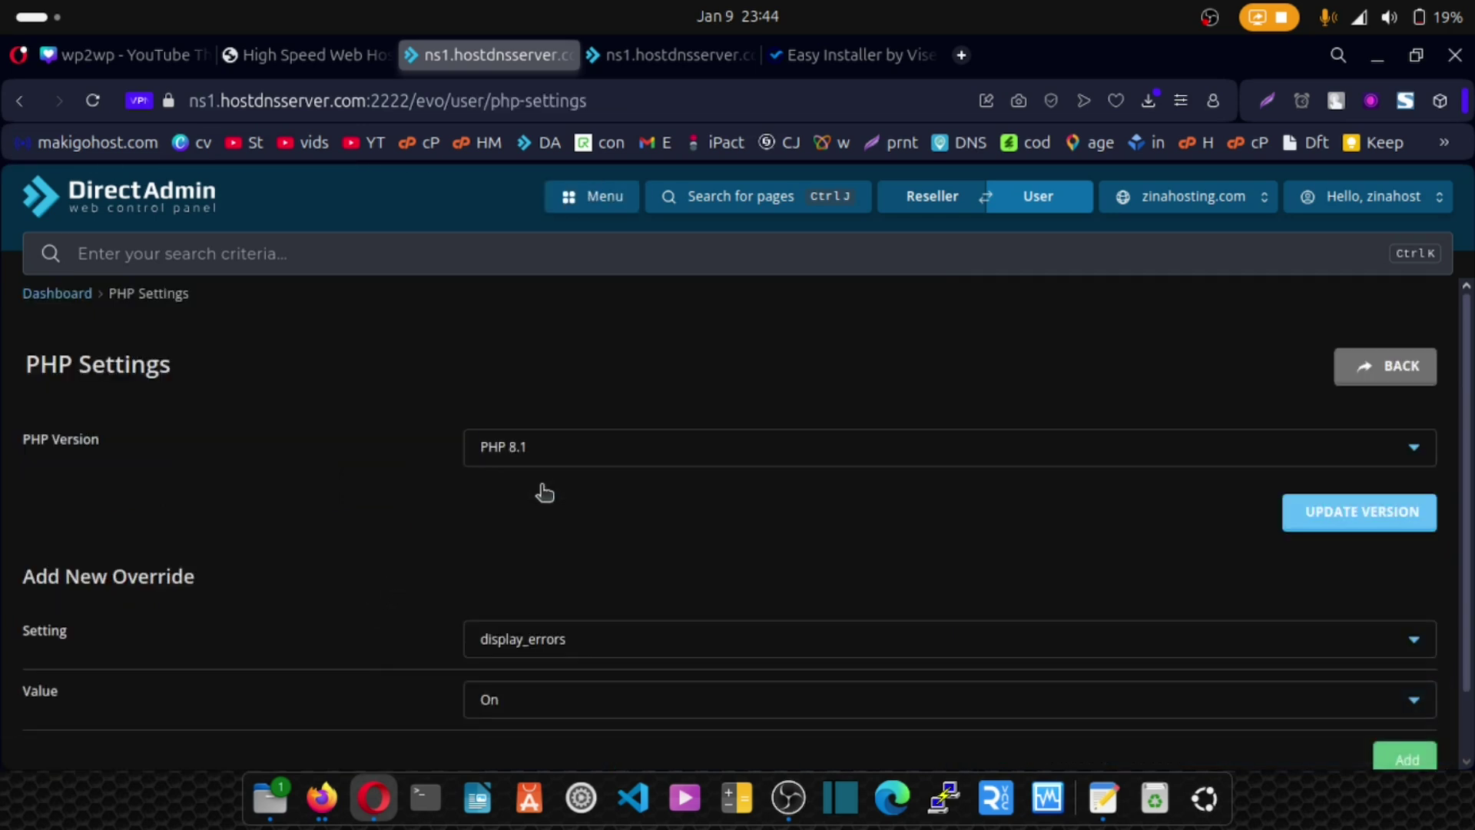
{"action": "left_click", "coordinate": [1317, 514]}
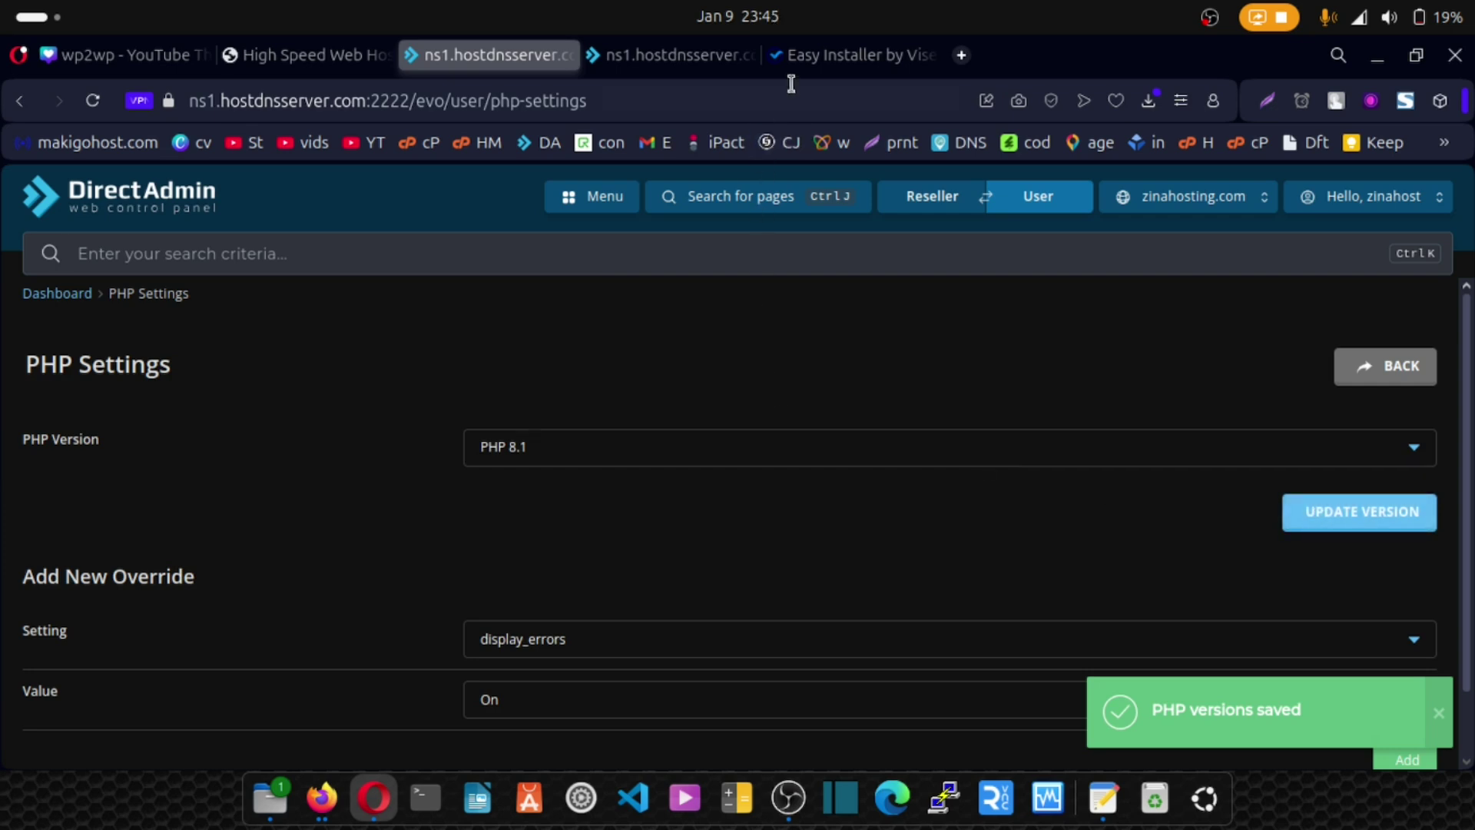
{"action": "left_click", "coordinate": [802, 57]}
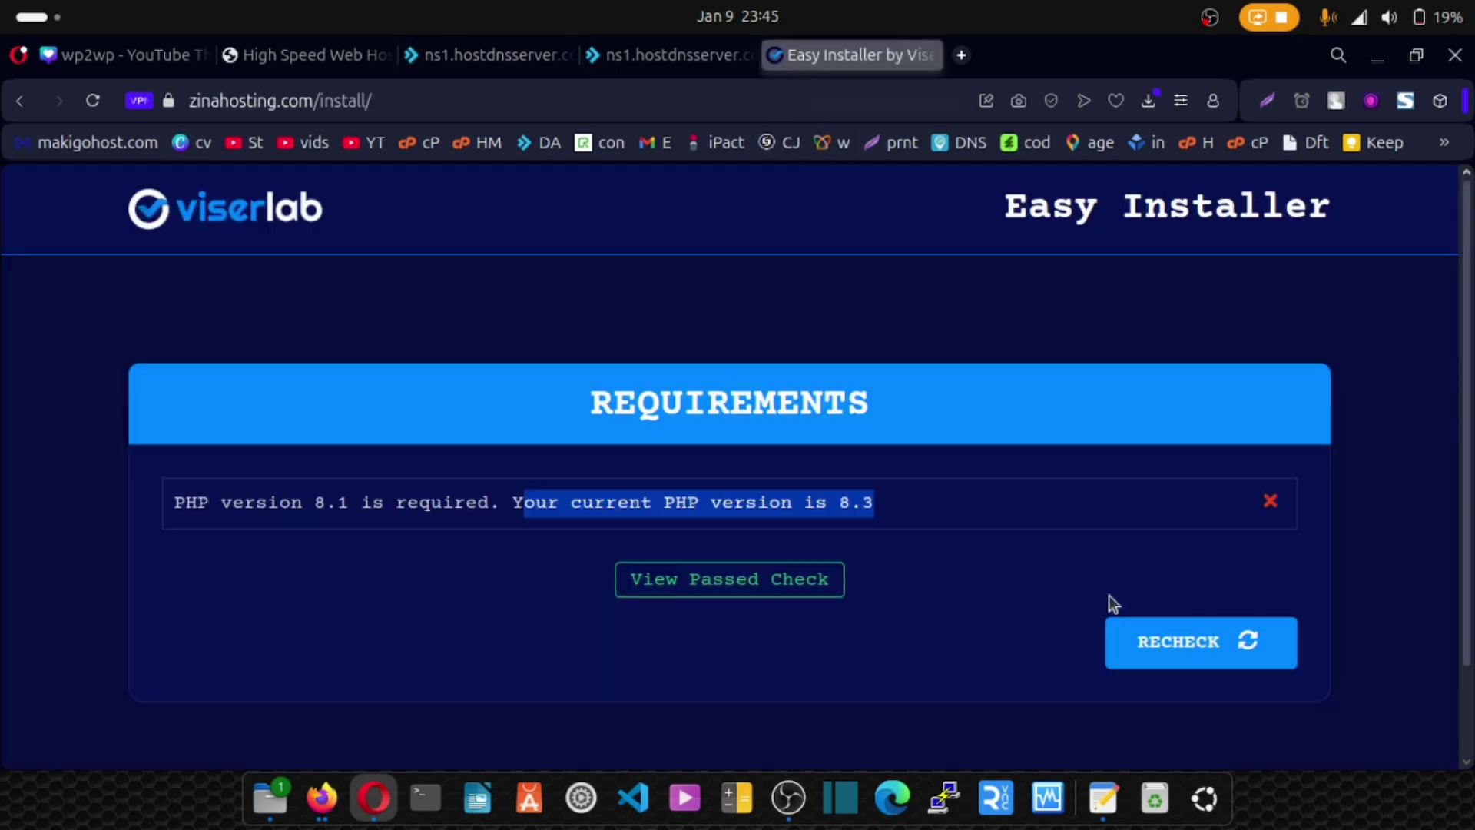
Recheck the installer requirements and continue to the Information form.
{"action": "left_click", "coordinate": [1204, 641]}
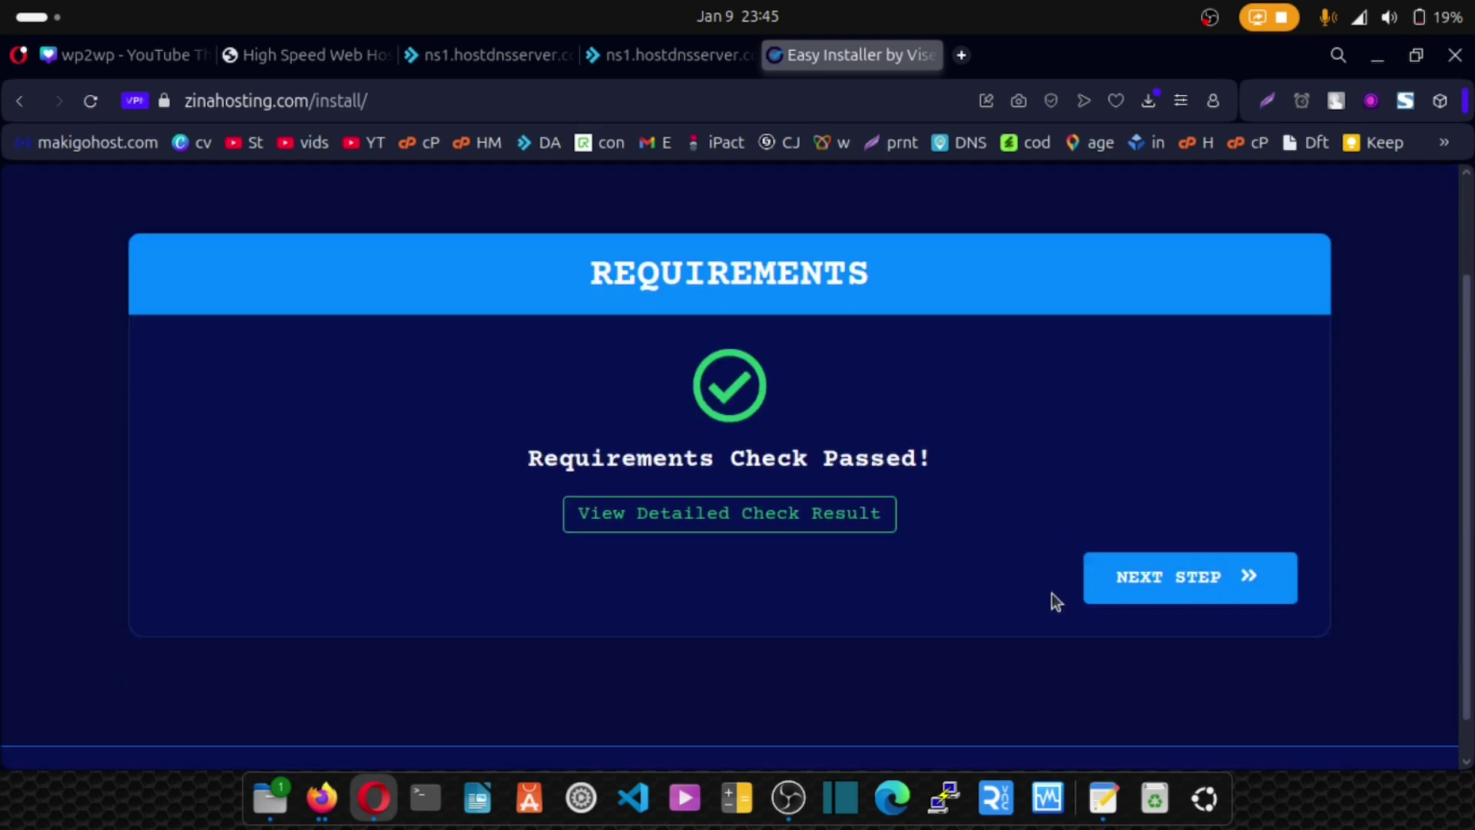
{"action": "left_click", "coordinate": [1159, 589]}
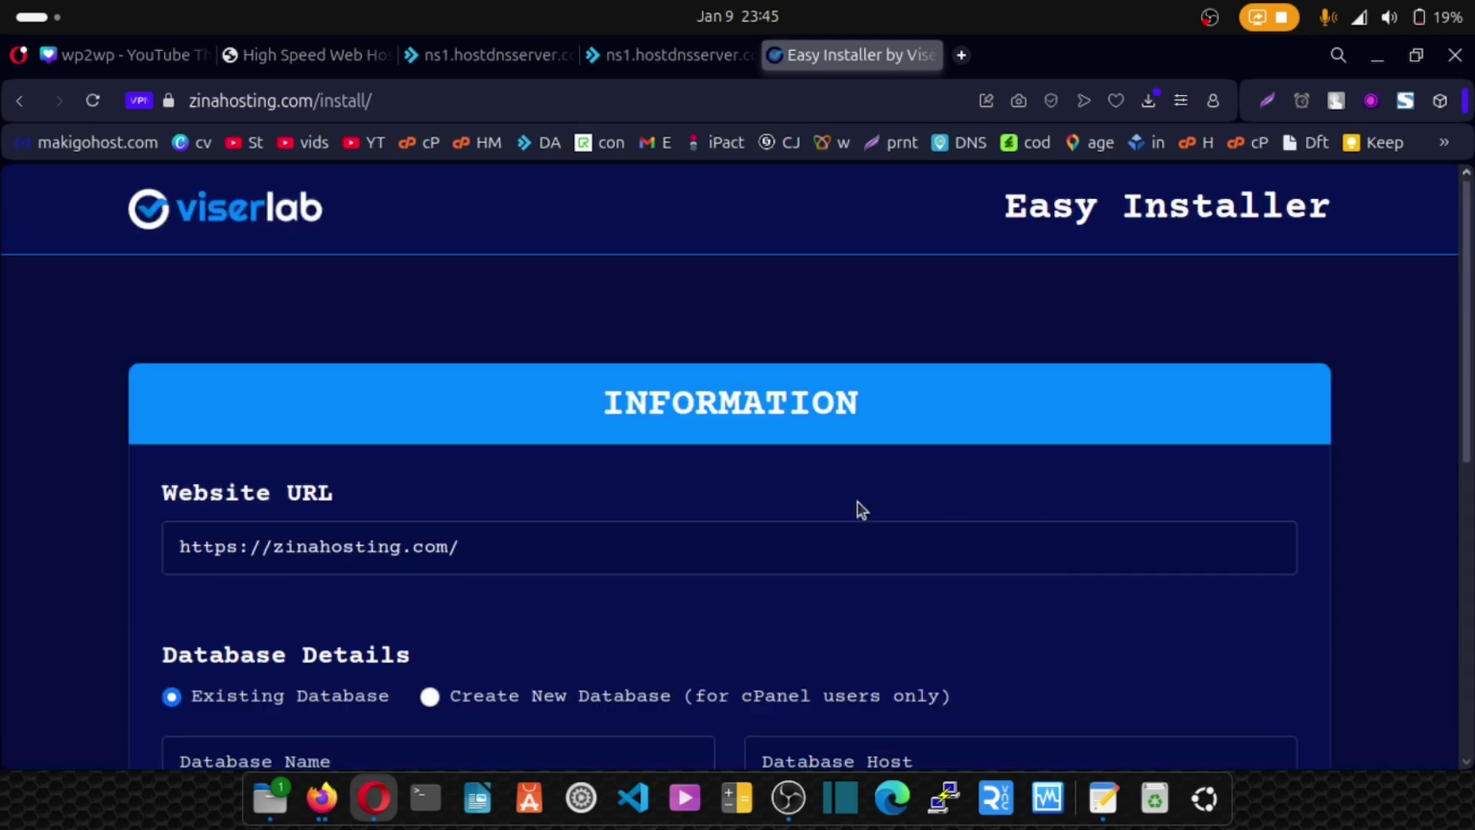
{"action": "scroll", "coordinate": [834, 501], "scroll_direction": "down", "scroll_amount": 3}
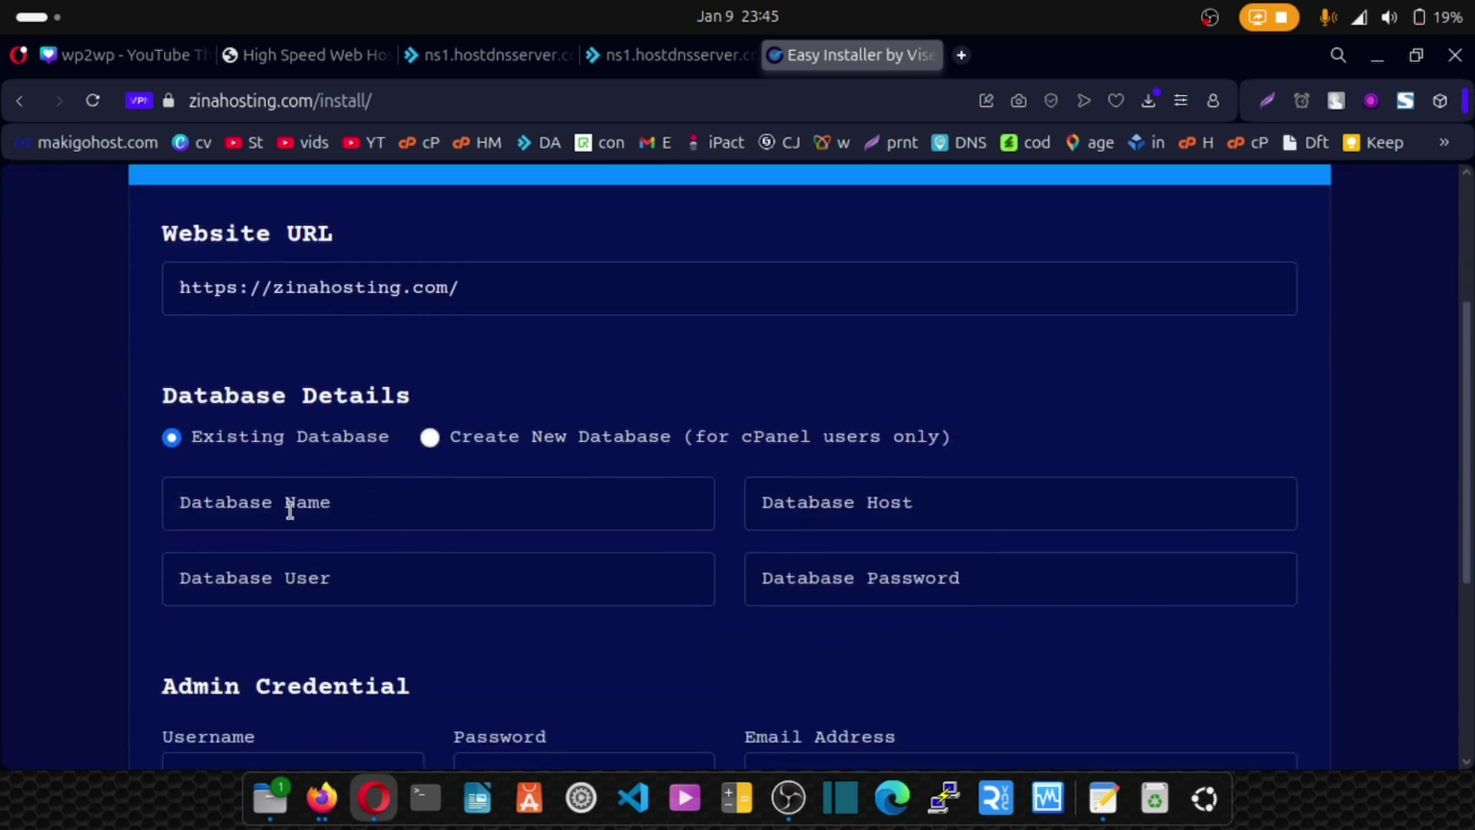
Fill Database Name and User with zinahost_scriptdb and set Host to localhost.
{"action": "left_click", "coordinate": [621, 56]}
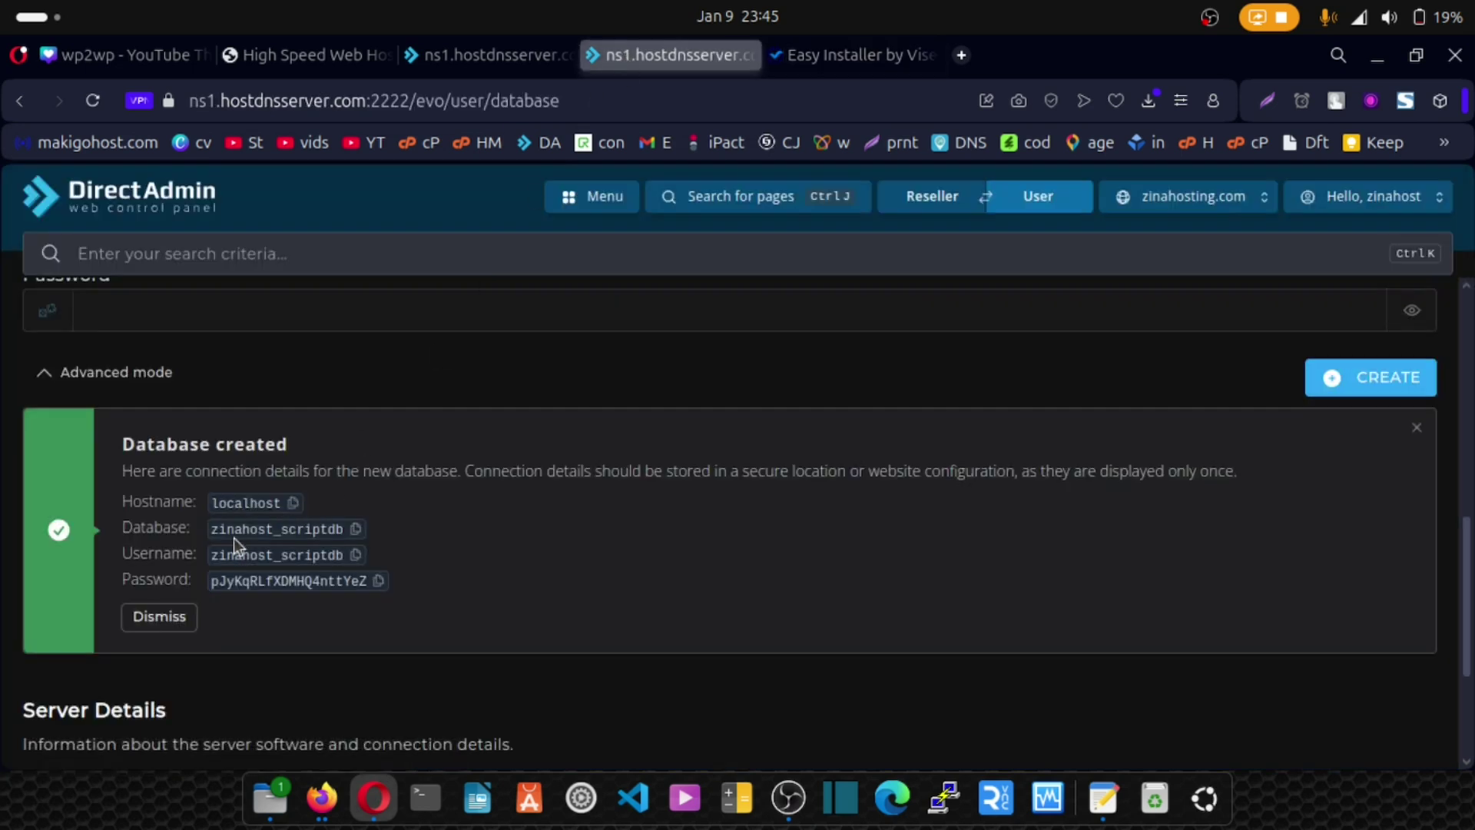
{"action": "left_click", "coordinate": [355, 529]}
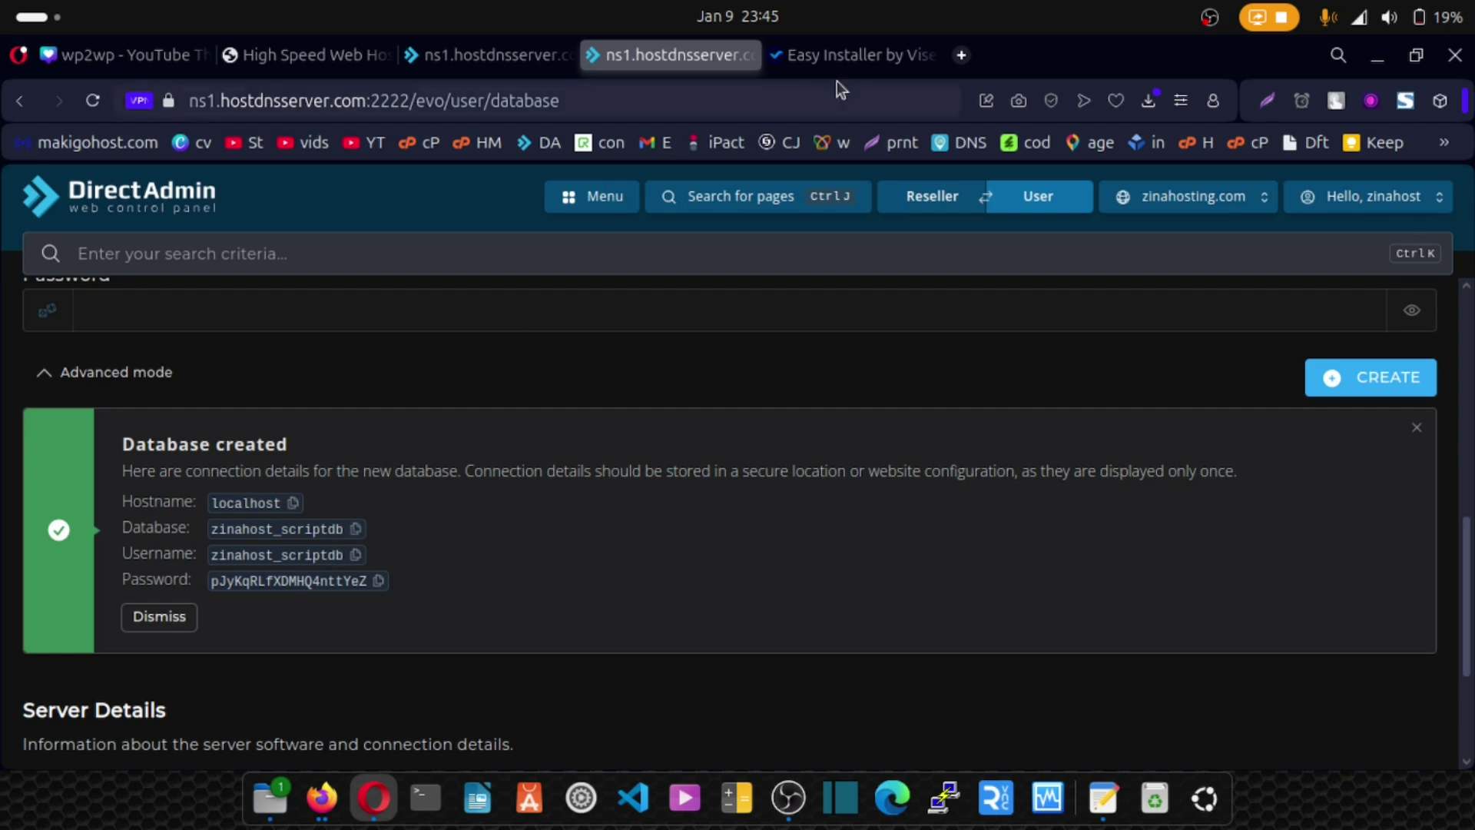
{"action": "left_click", "coordinate": [841, 58]}
{"action": "left_click", "coordinate": [300, 503]}
{"action": "key", "text": "ctrl+v"}
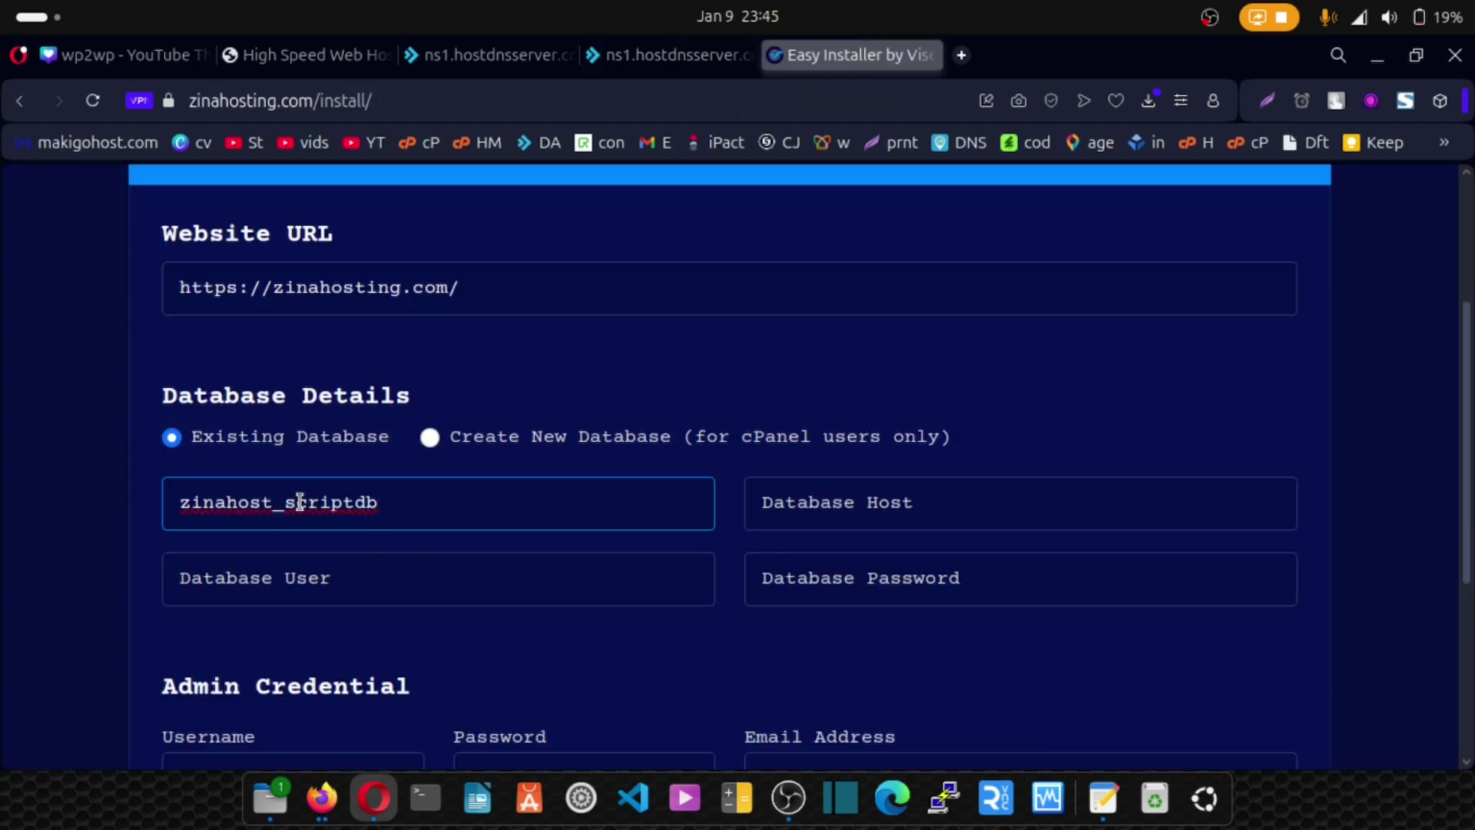
{"action": "left_click", "coordinate": [402, 579]}
{"action": "key", "text": "ctrl+v"}
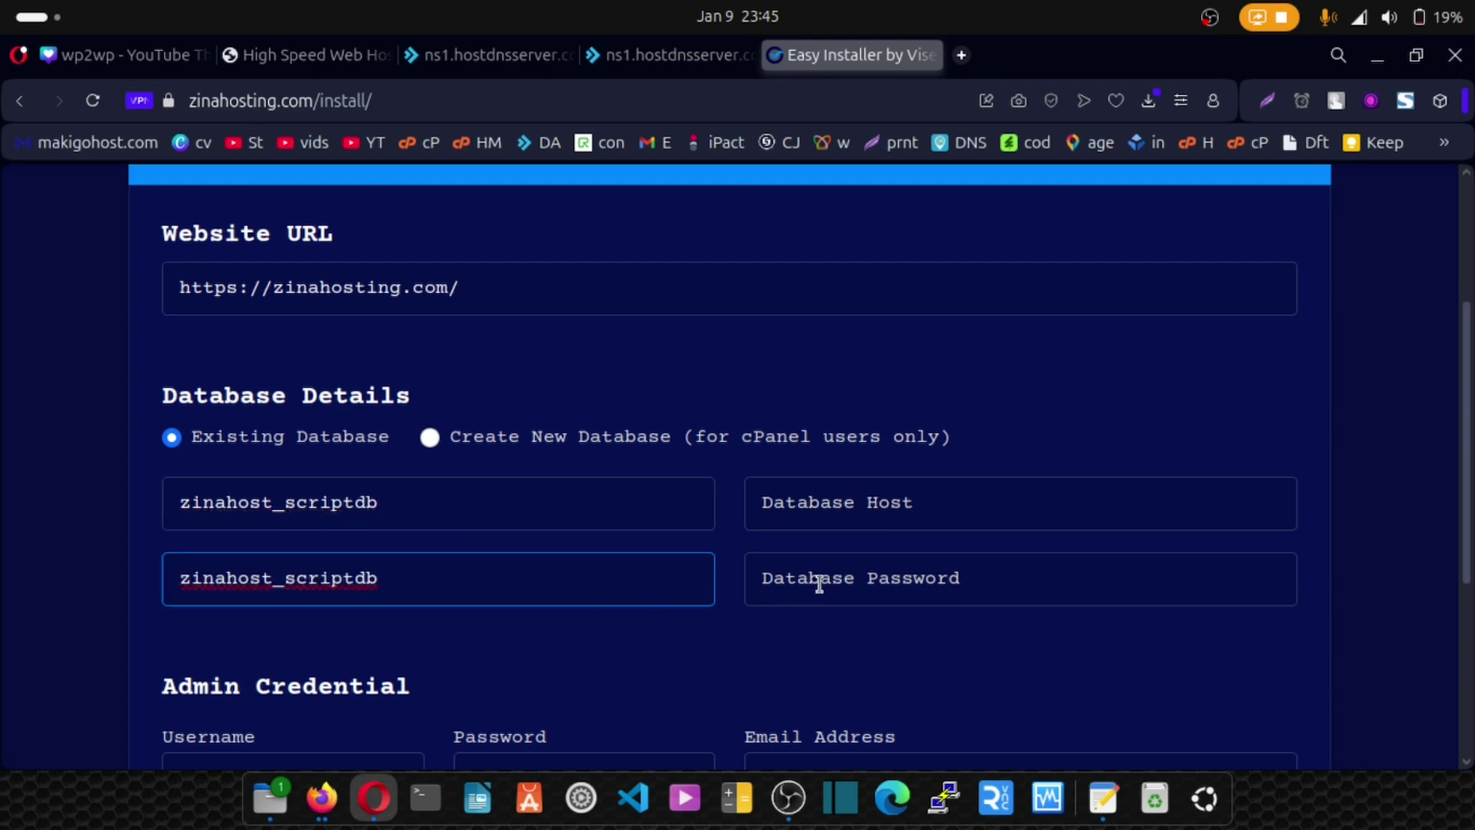
{"action": "left_click", "coordinate": [795, 502]}
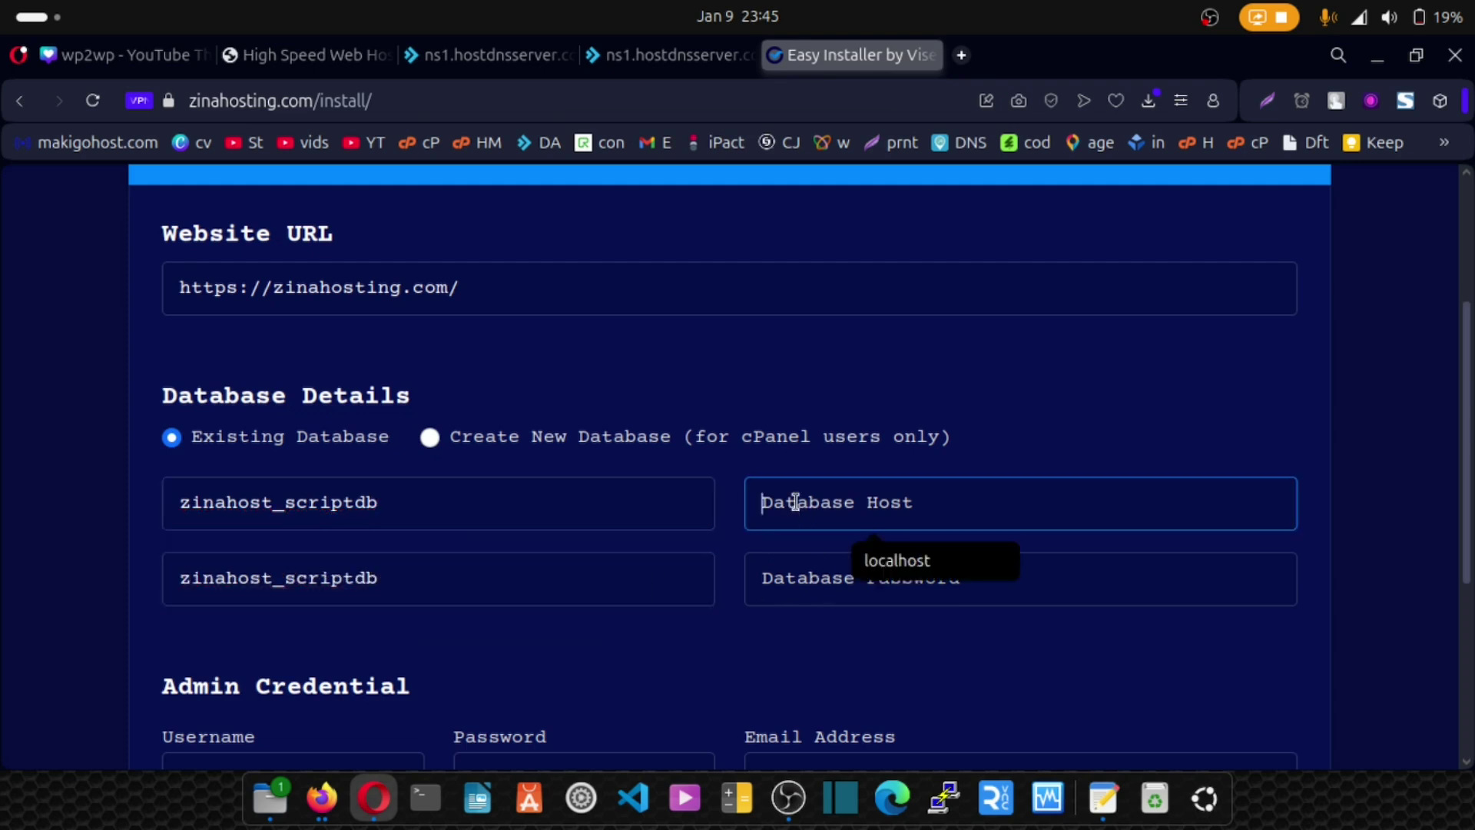
{"action": "left_click", "coordinate": [901, 555]}
Copy the generated database password into the installer's Database Password field.
{"action": "left_click", "coordinate": [635, 59]}
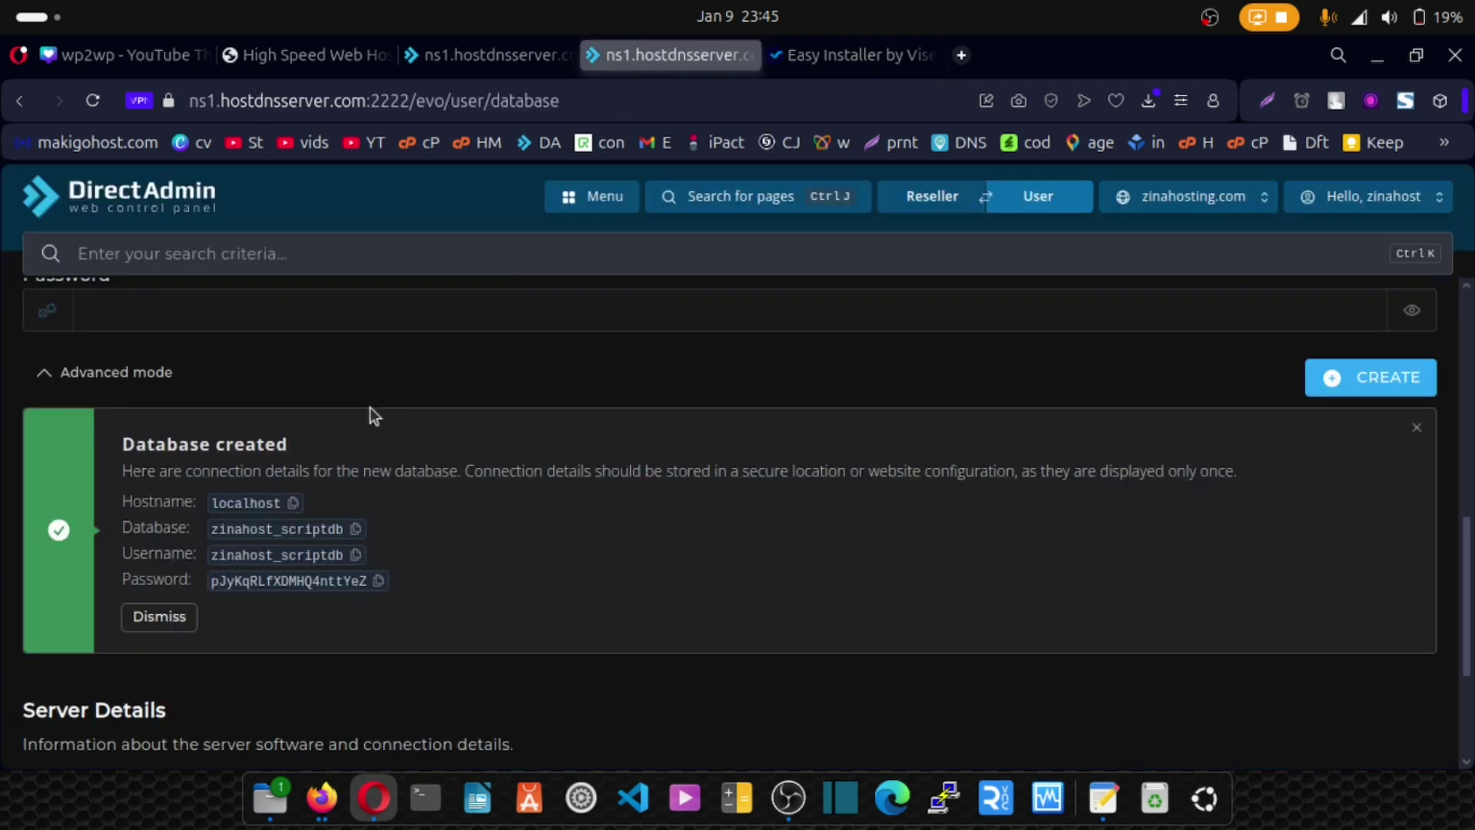
{"action": "left_click", "coordinate": [378, 582]}
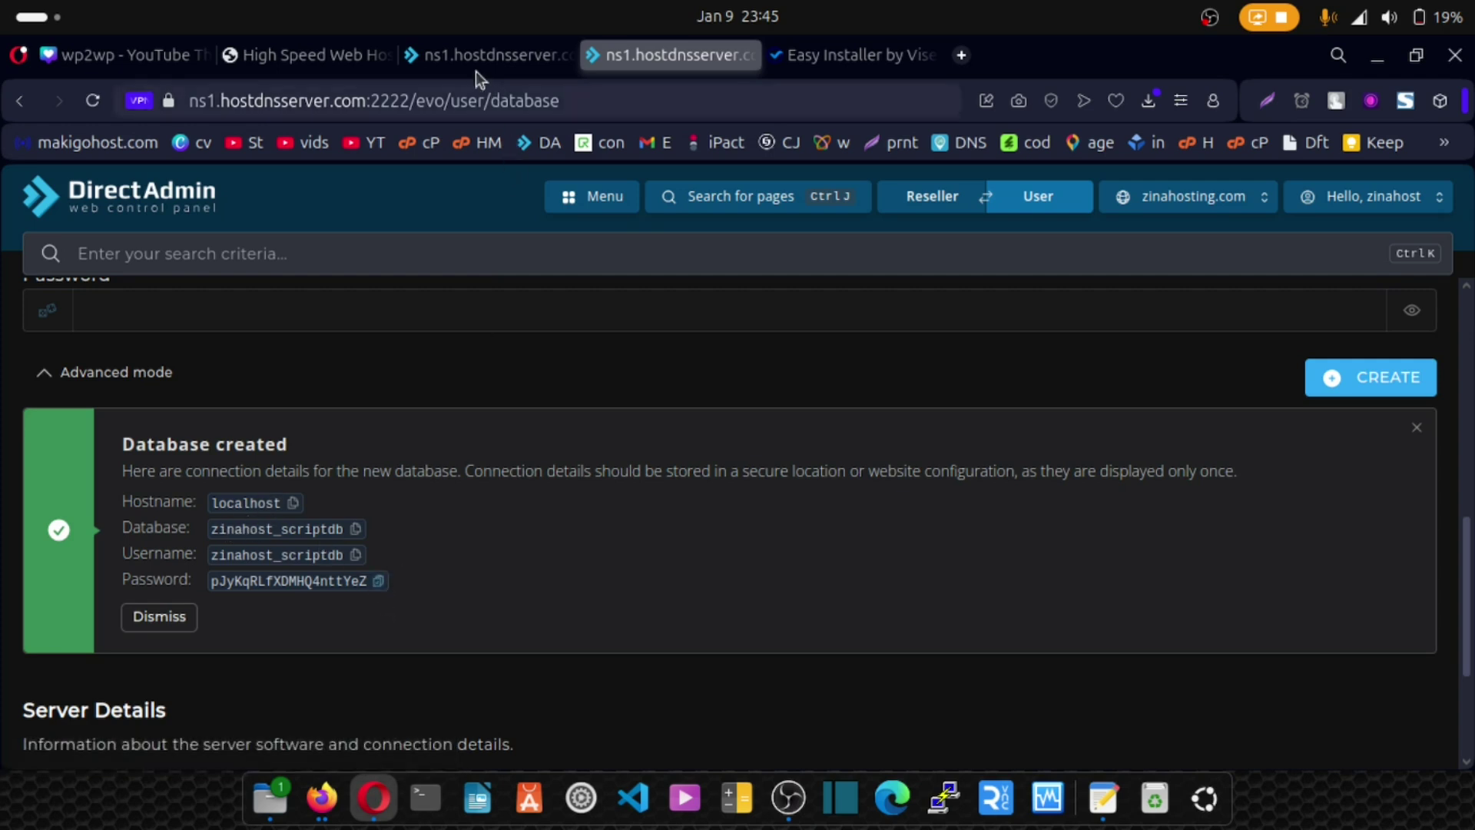
{"action": "left_click", "coordinate": [796, 61]}
{"action": "left_click", "coordinate": [777, 579]}
{"action": "key", "text": "ctrl+v"}
Enter admin username 'admin', an admin password and the admin e-mail address in the installer.
{"action": "scroll", "coordinate": [546, 580], "scroll_direction": "down", "scroll_amount": 3}
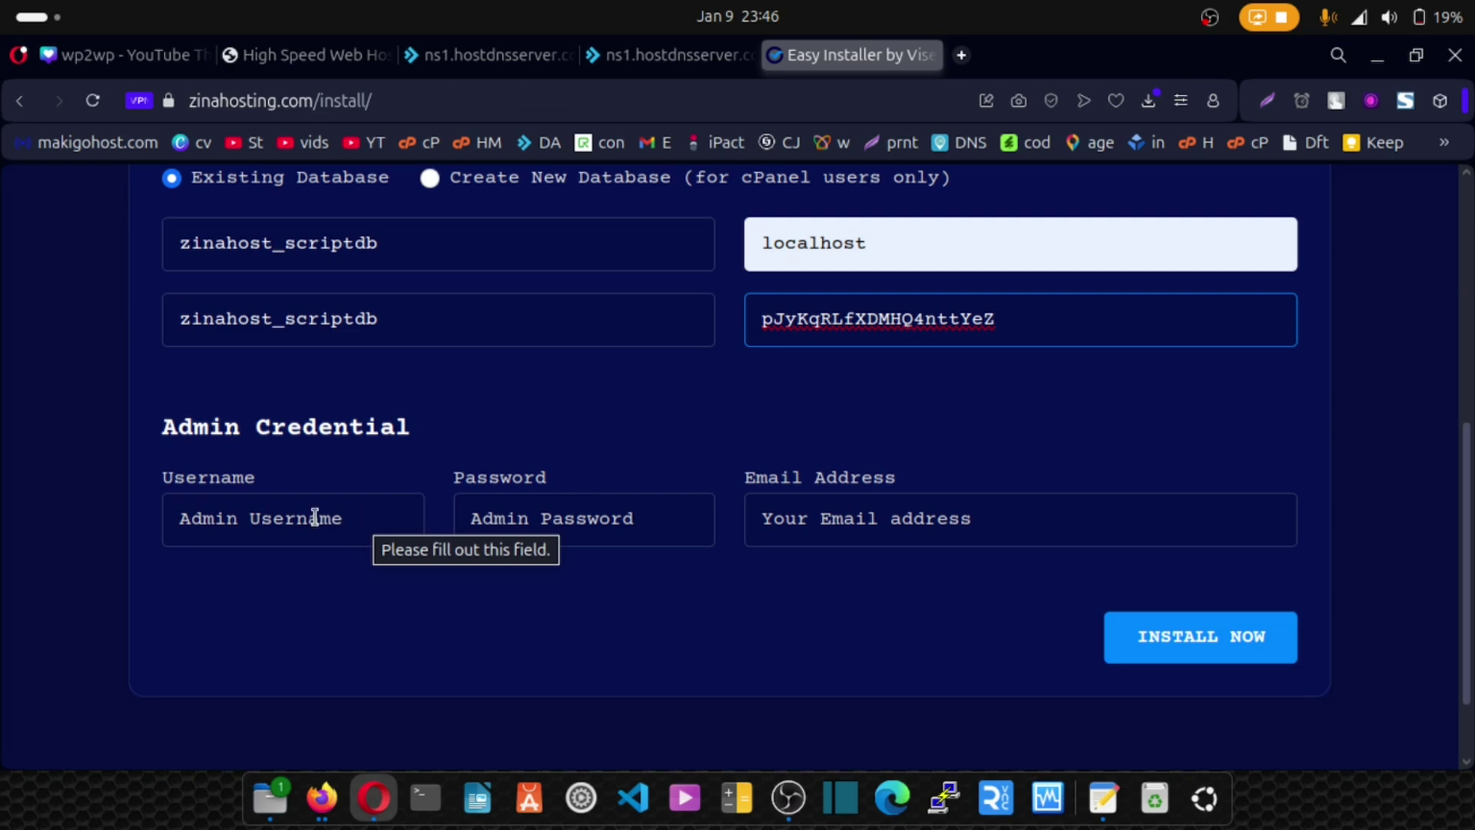
{"action": "left_click", "coordinate": [225, 522]}
{"action": "type", "text": "admin"}
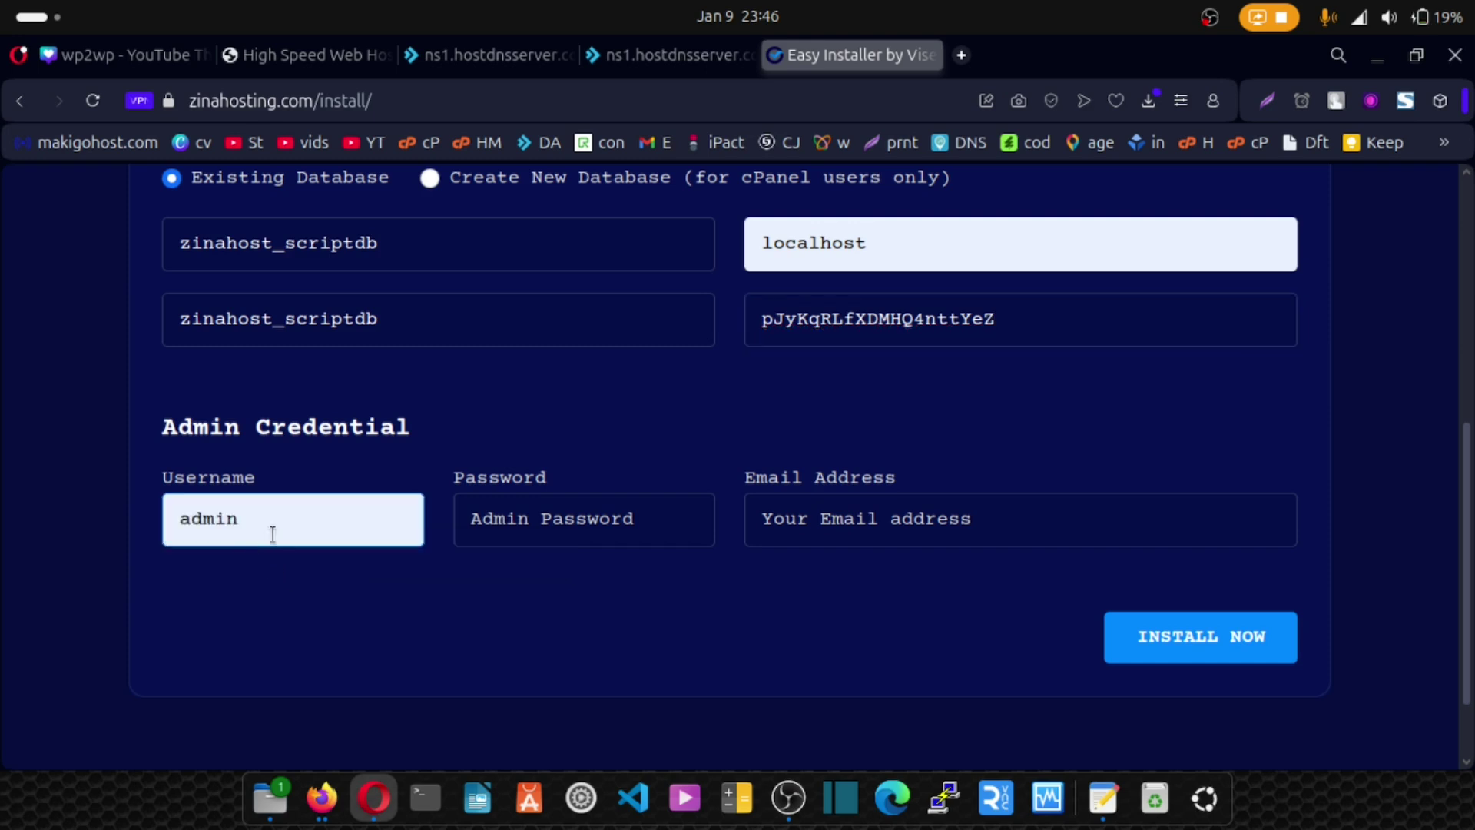
{"action": "left_click", "coordinate": [510, 528]}
{"action": "type", "text": "pass"}
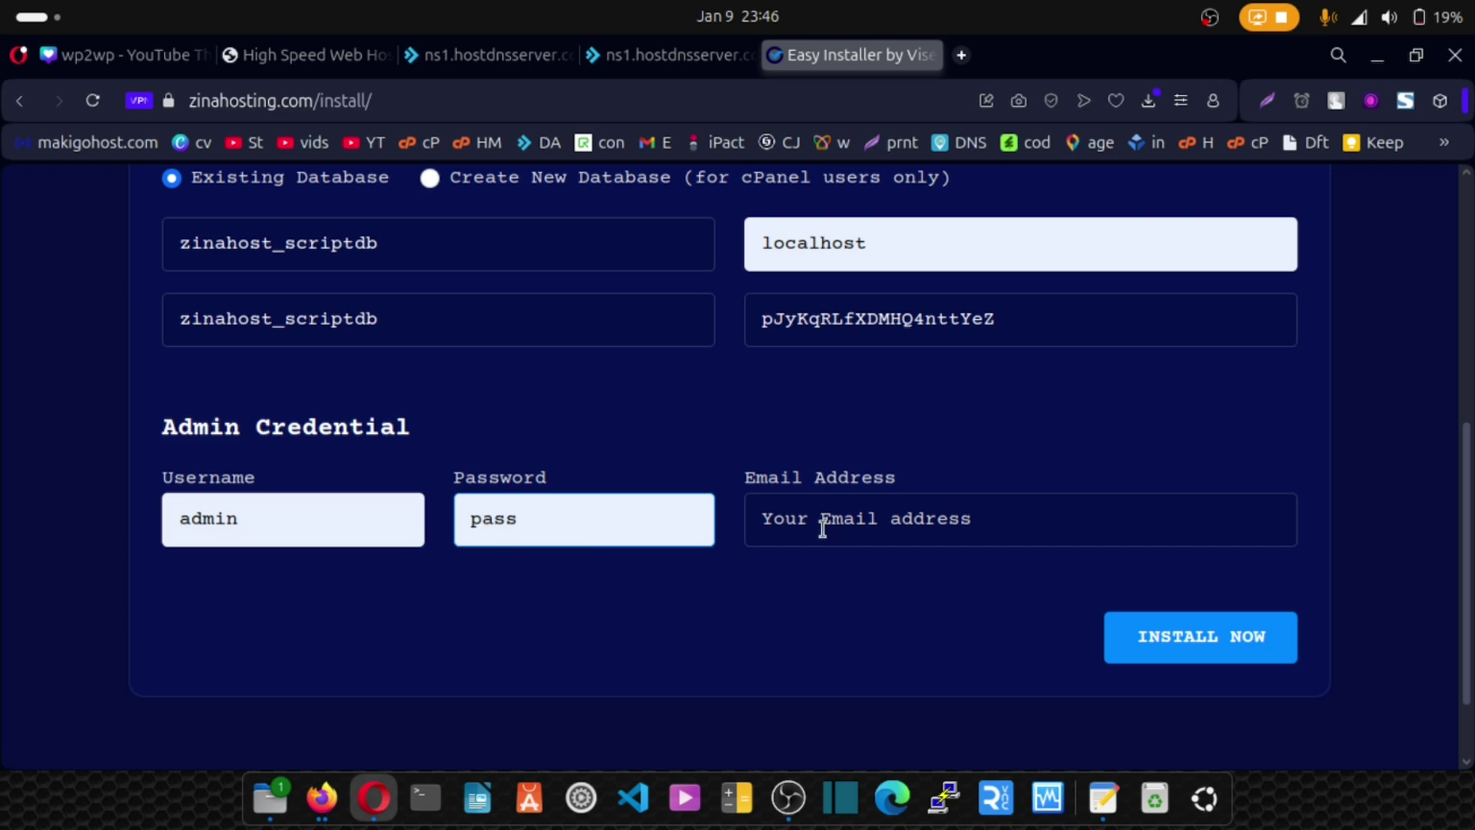
{"action": "left_click", "coordinate": [787, 520]}
{"action": "key", "text": "ctrl+v"}
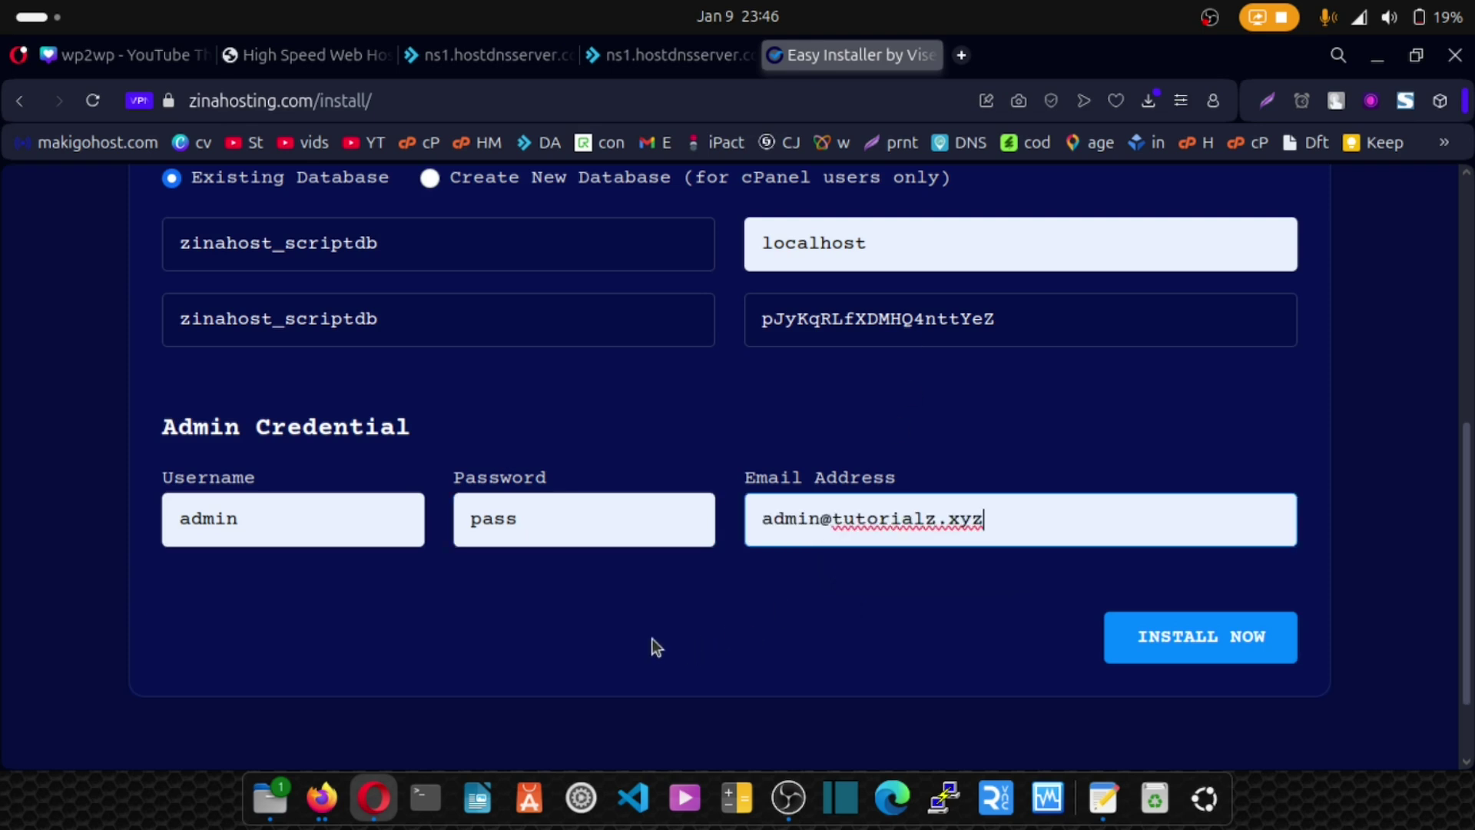
Run the installation and confirm it reports success with a valid licence.
{"action": "scroll", "coordinate": [652, 647], "scroll_direction": "up", "scroll_amount": 2}
{"action": "scroll", "coordinate": [1037, 638], "scroll_direction": "down", "scroll_amount": 3}
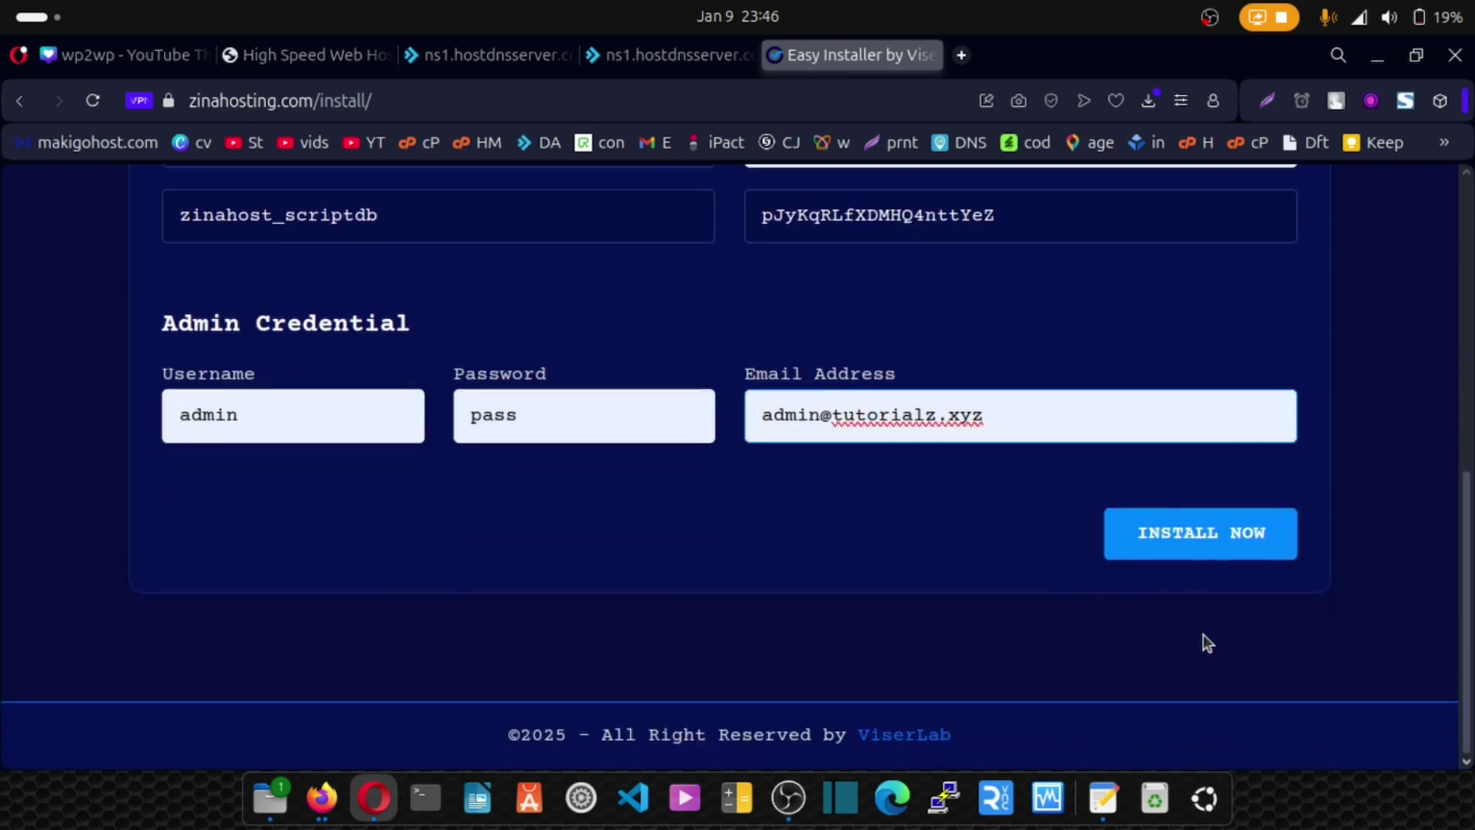
{"action": "left_click", "coordinate": [1187, 547]}
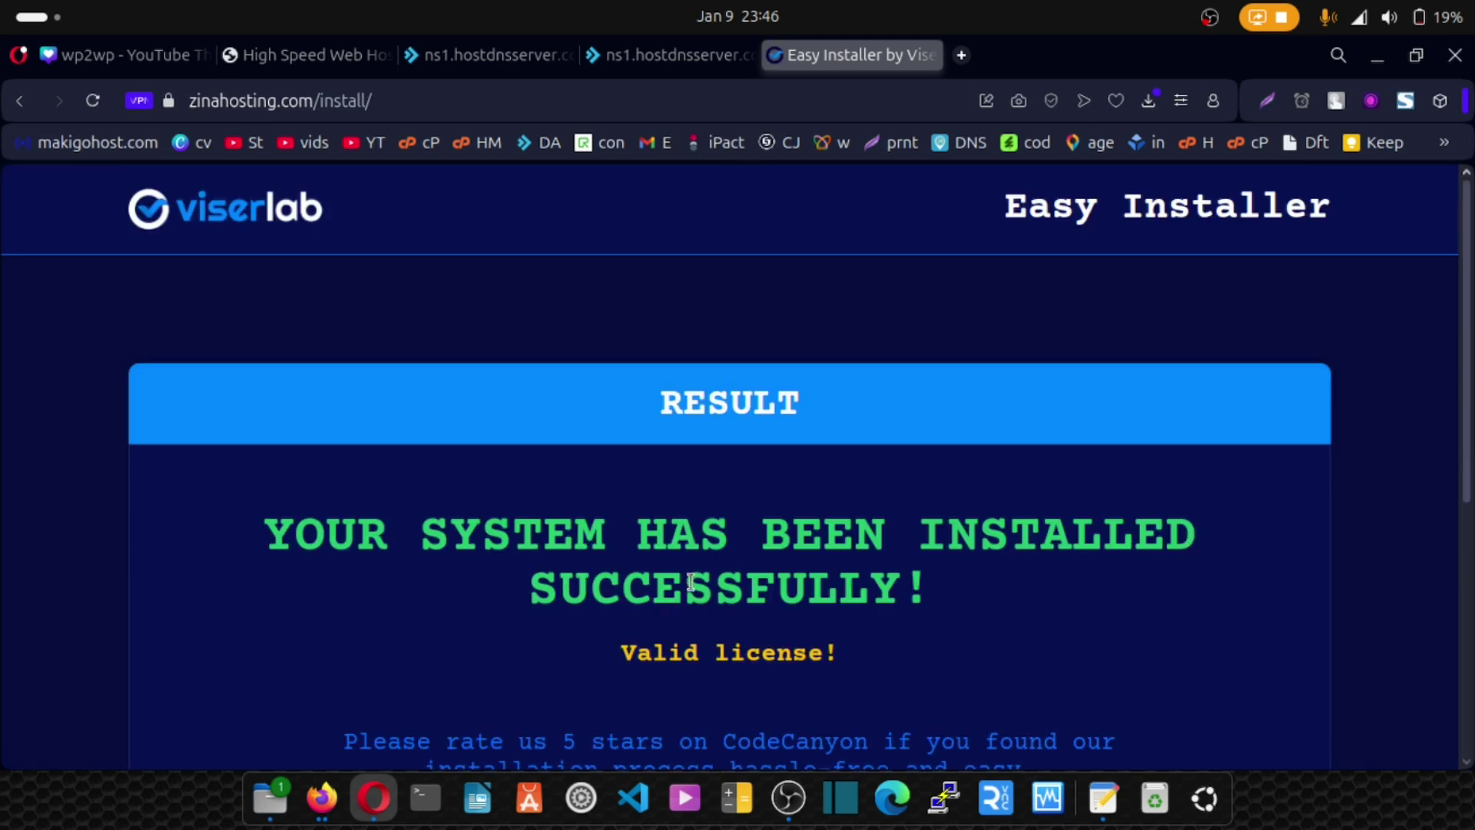
{"action": "scroll", "coordinate": [691, 582], "scroll_direction": "down", "scroll_amount": 5}
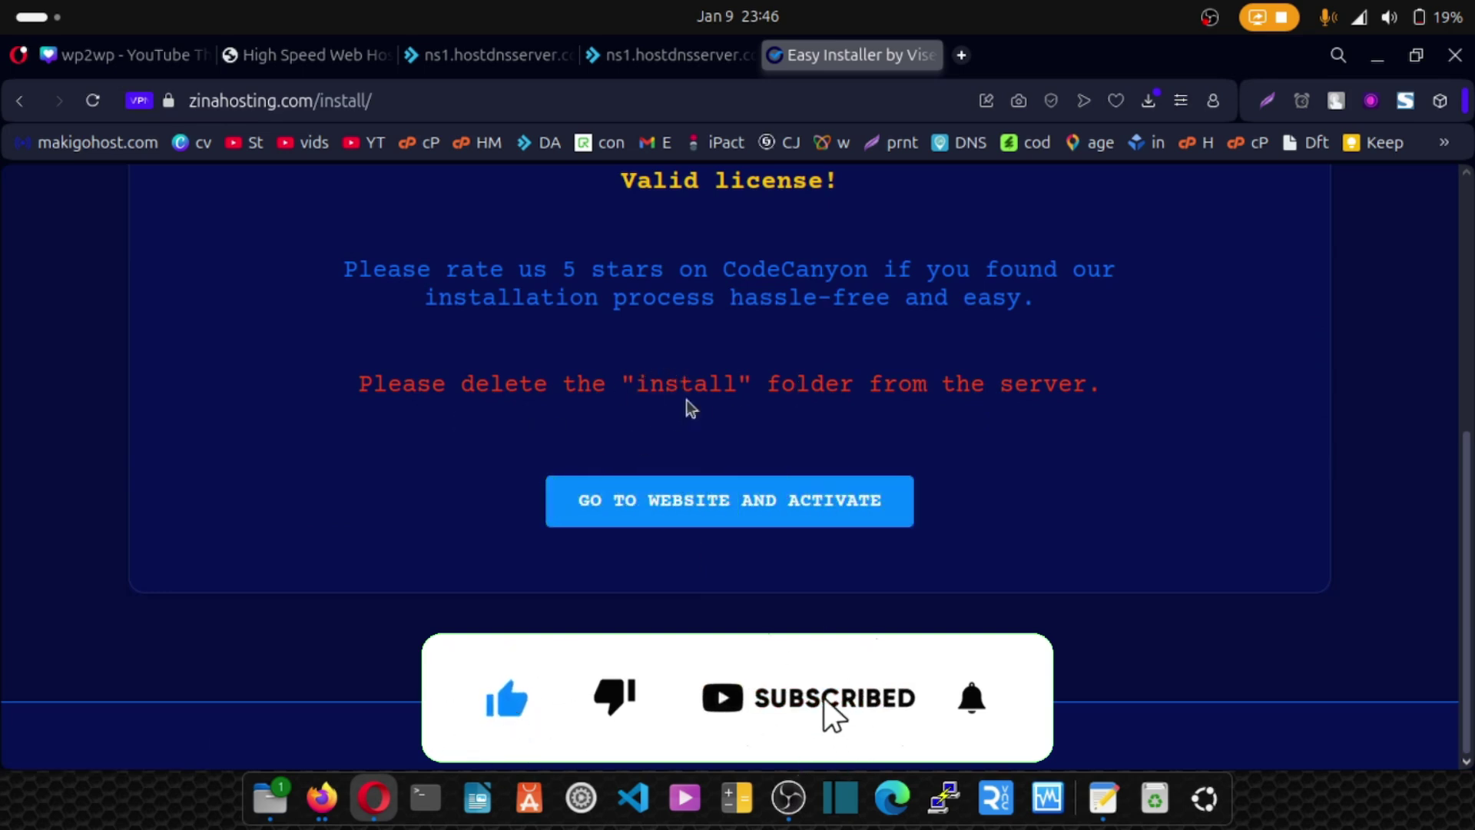
{"action": "left_click", "coordinate": [592, 62]}
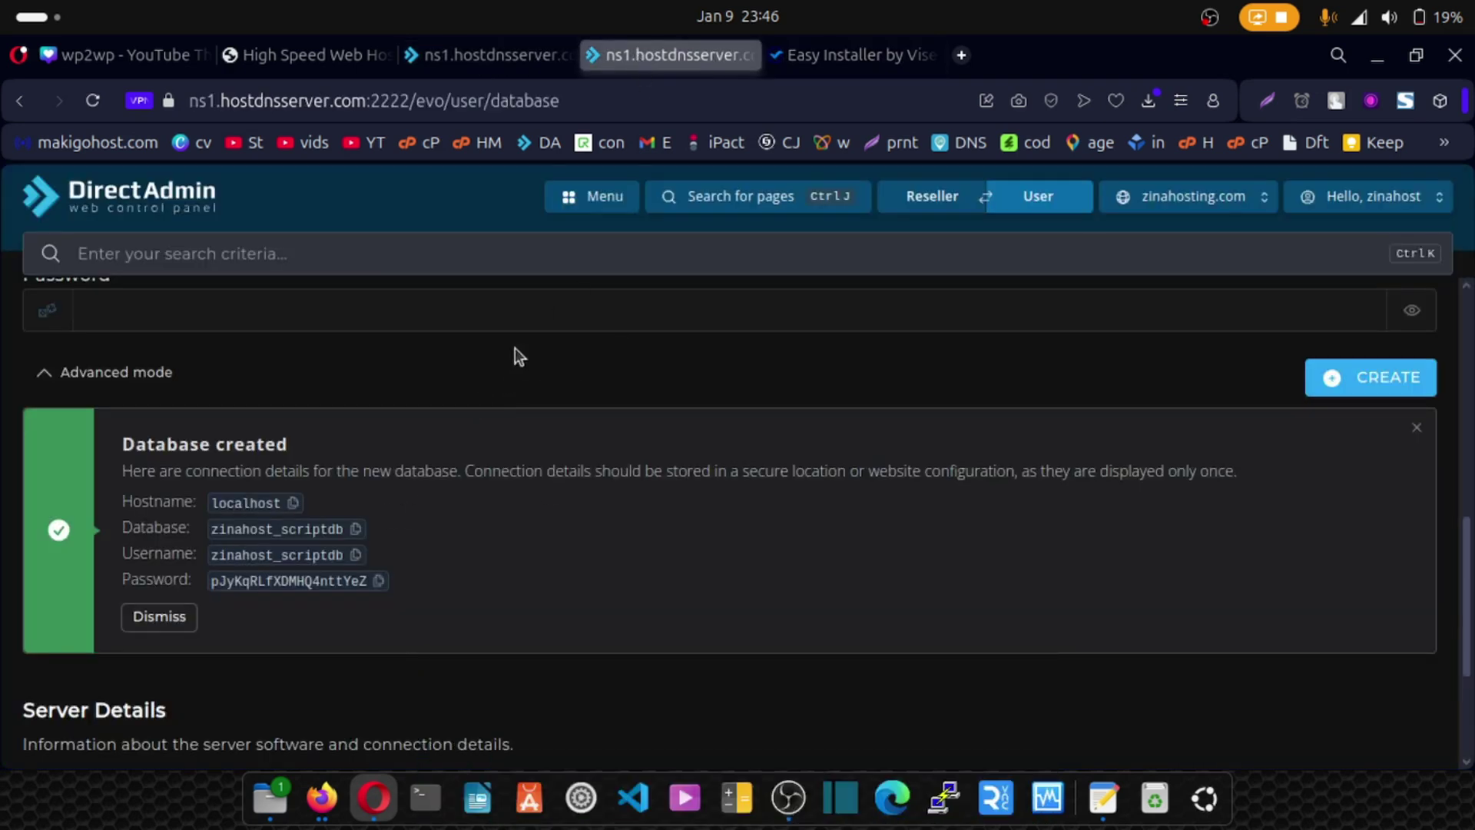
Open DirectAdmin's File Manager at the public_html folder.
{"action": "left_click", "coordinate": [507, 58]}
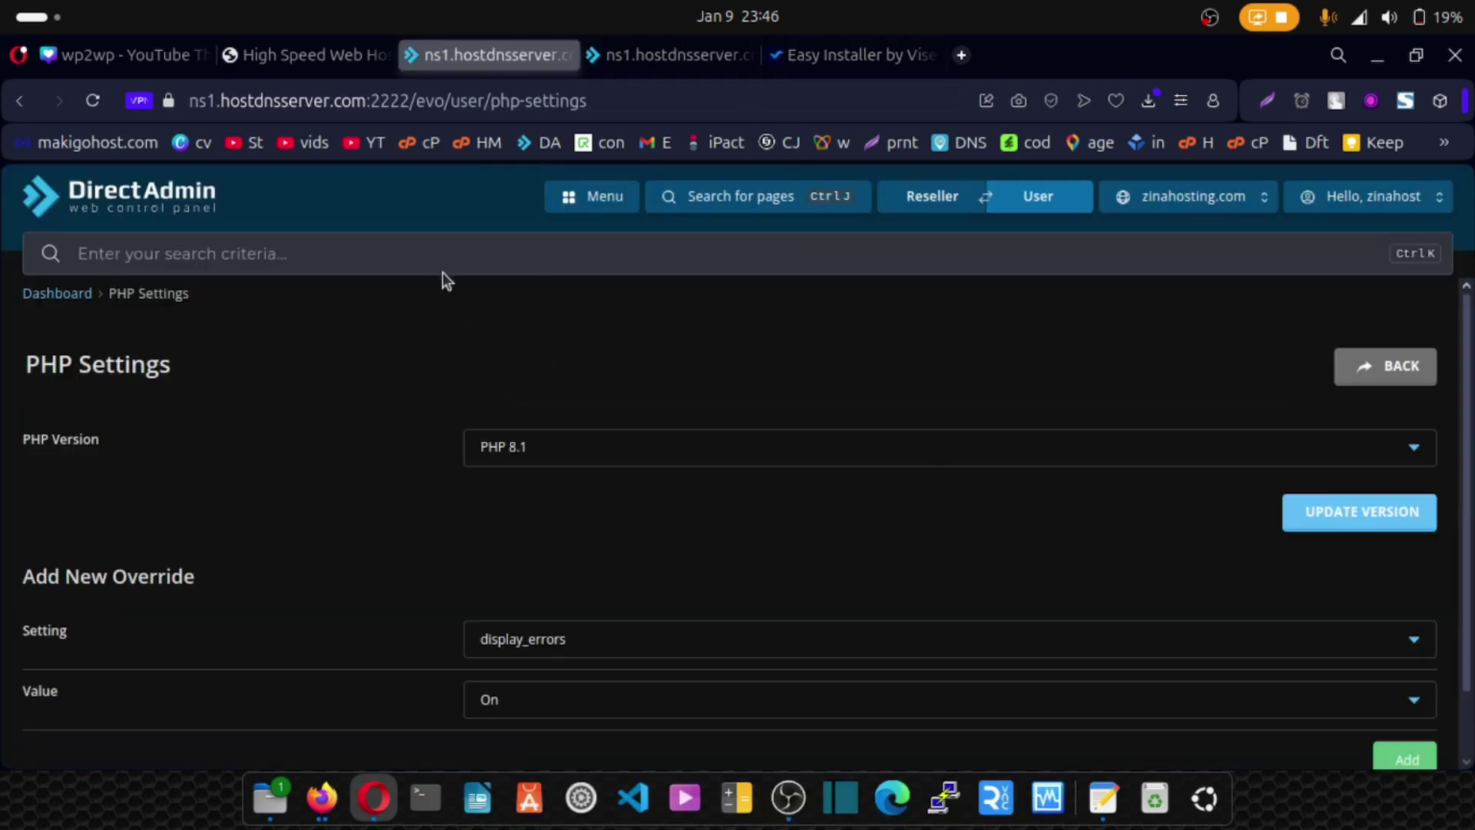
{"action": "left_click", "coordinate": [587, 198]}
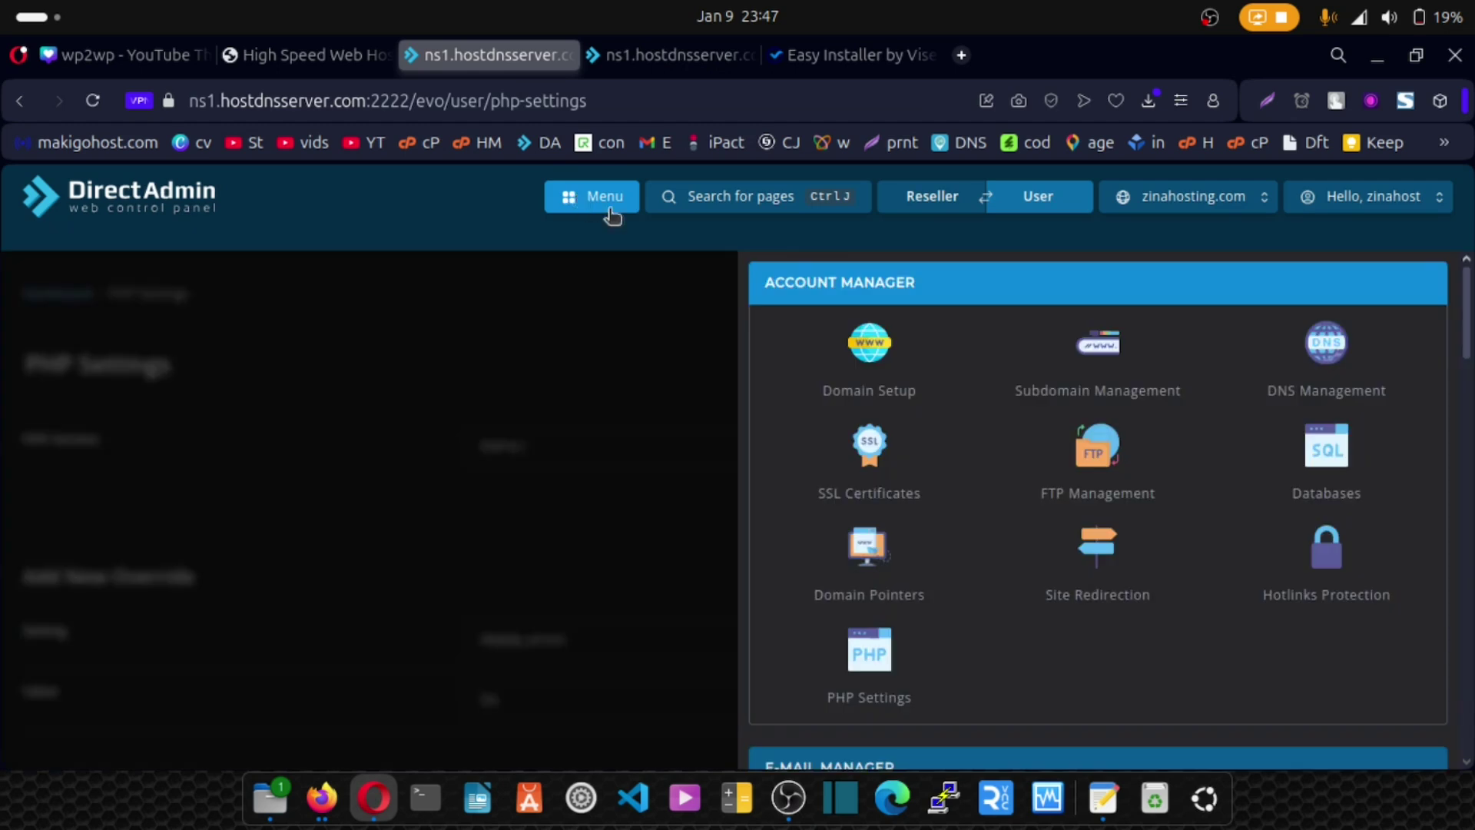
{"action": "scroll", "coordinate": [969, 557], "scroll_direction": "down", "scroll_amount": 1}
{"action": "scroll", "coordinate": [970, 556], "scroll_direction": "down", "scroll_amount": 15}
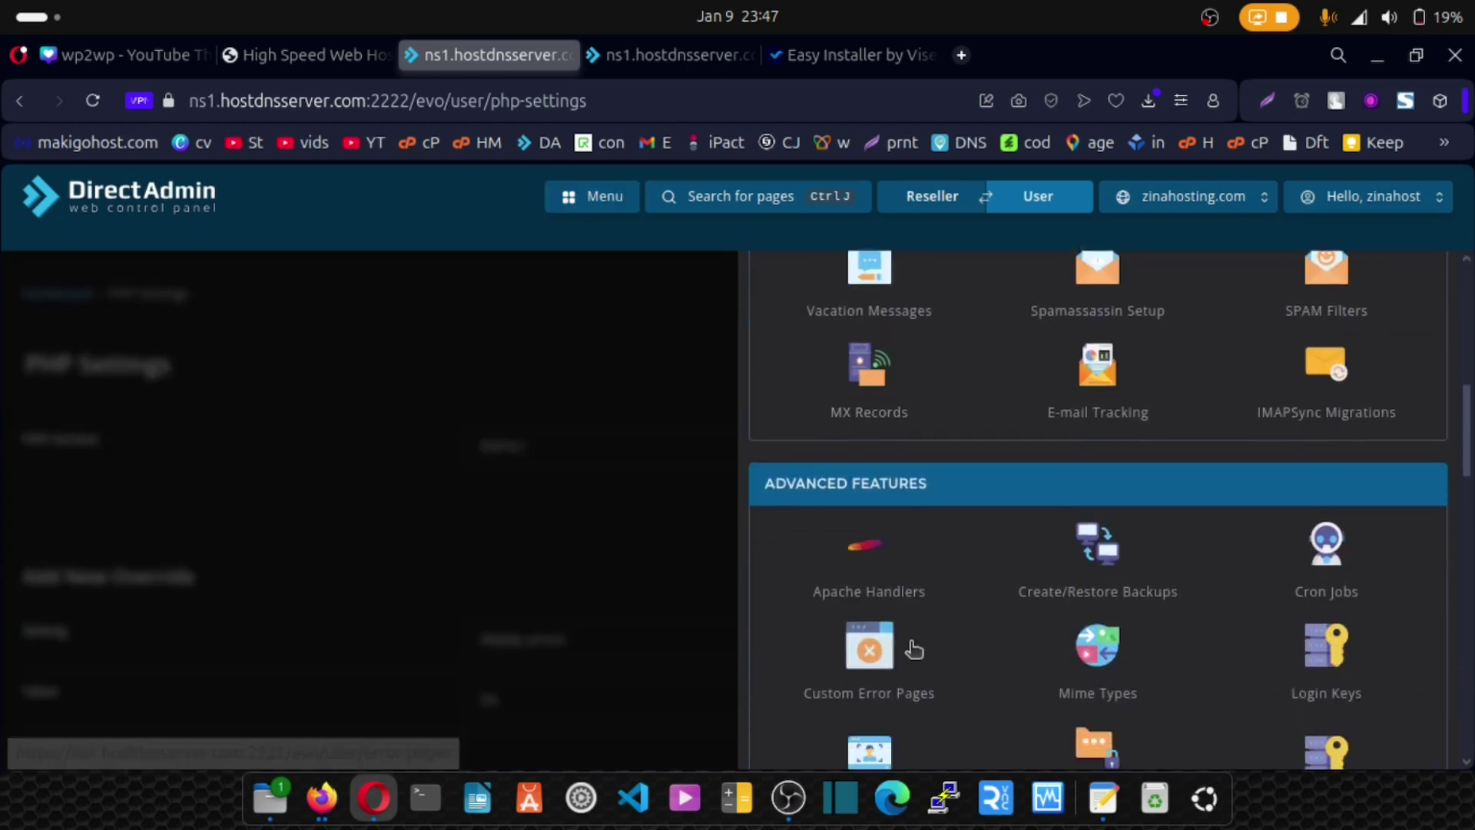
{"action": "left_click", "coordinate": [868, 607]}
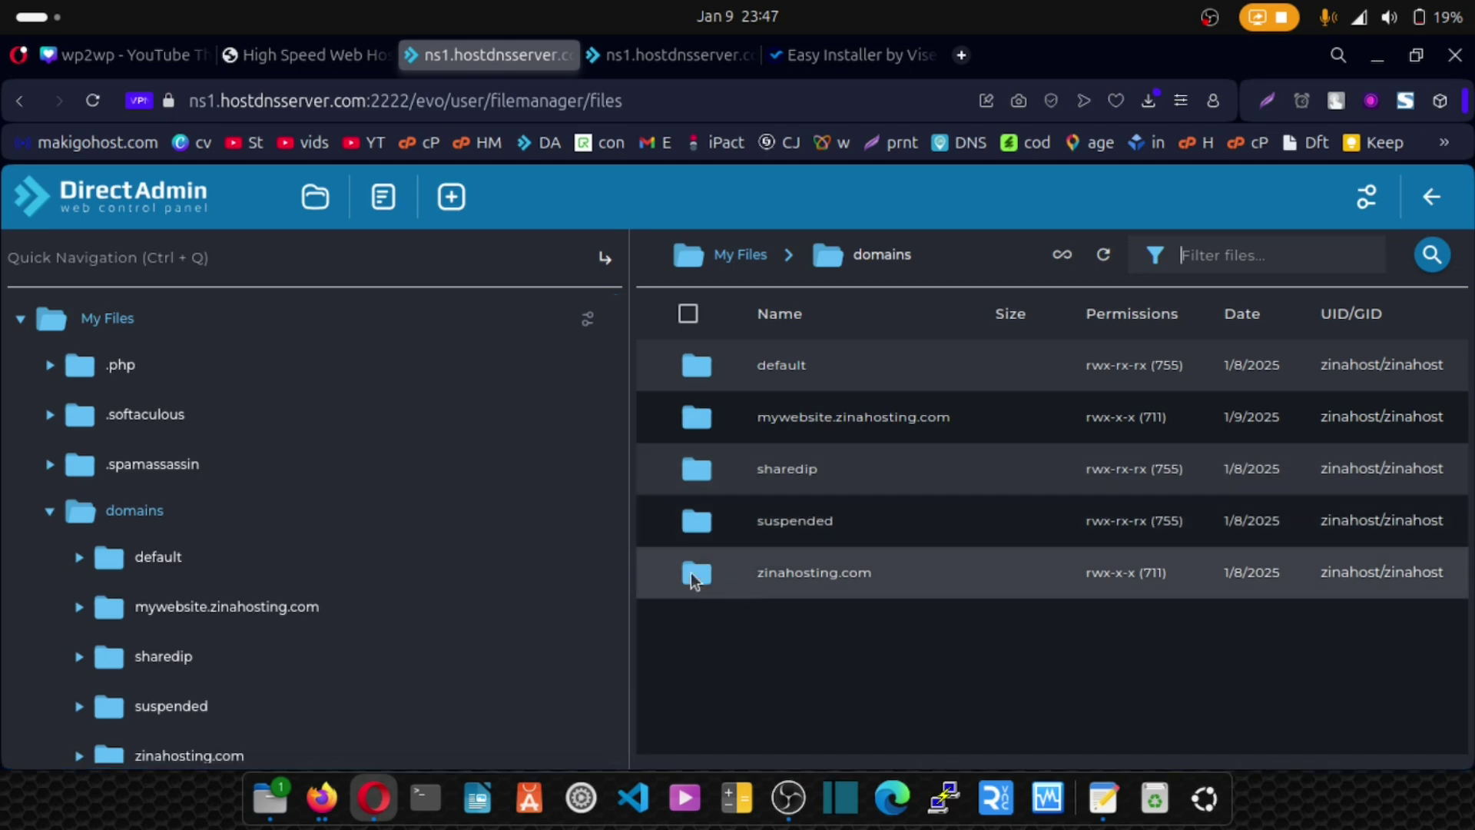
{"action": "scroll", "coordinate": [467, 584], "scroll_direction": "down", "scroll_amount": 4}
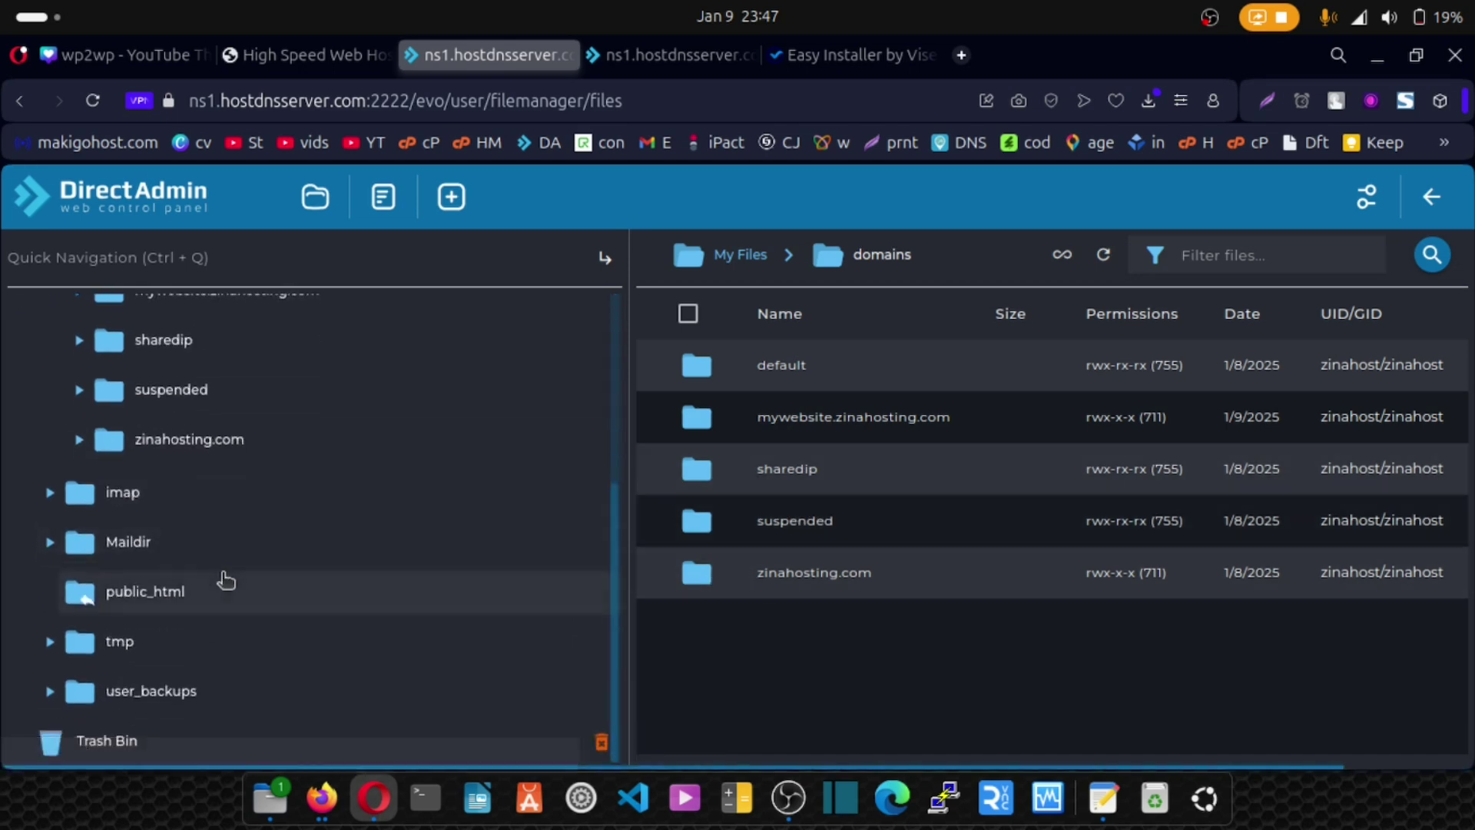
{"action": "left_click", "coordinate": [129, 599]}
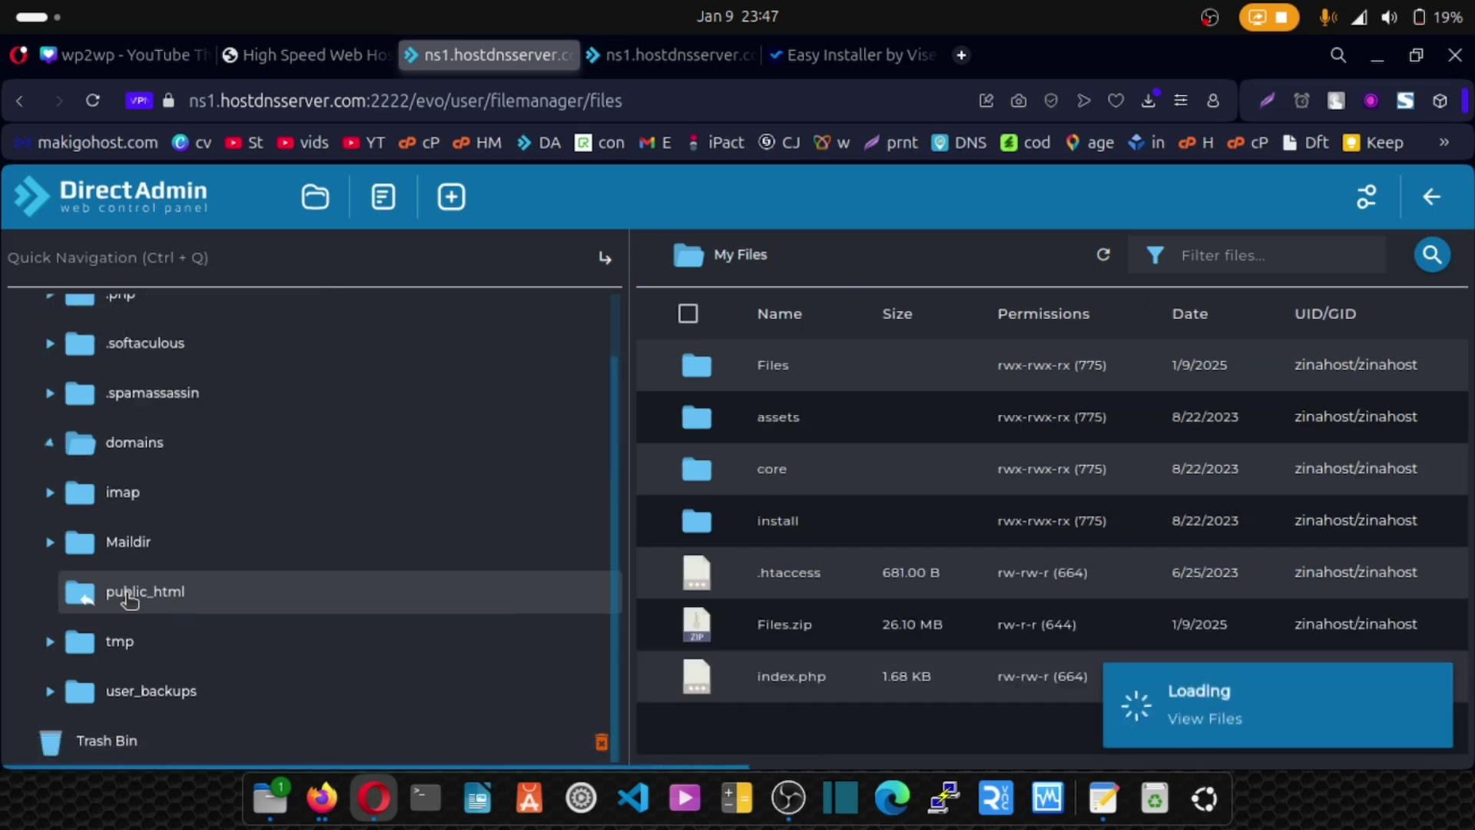
Rename the install folder to install_old and return to the installer's success page.
{"action": "left_click", "coordinate": [725, 527]}
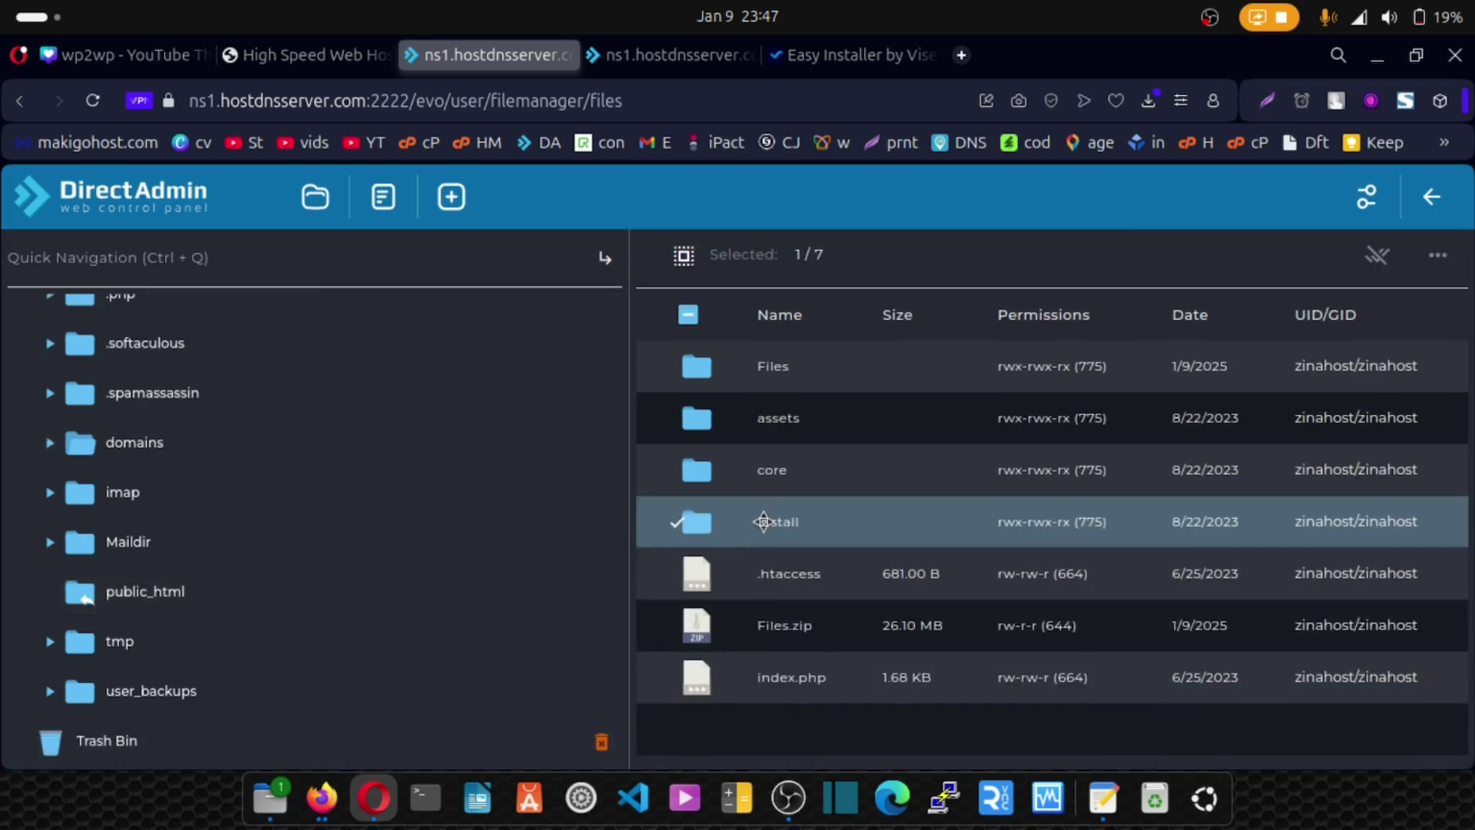
{"action": "left_click", "coordinate": [1425, 258]}
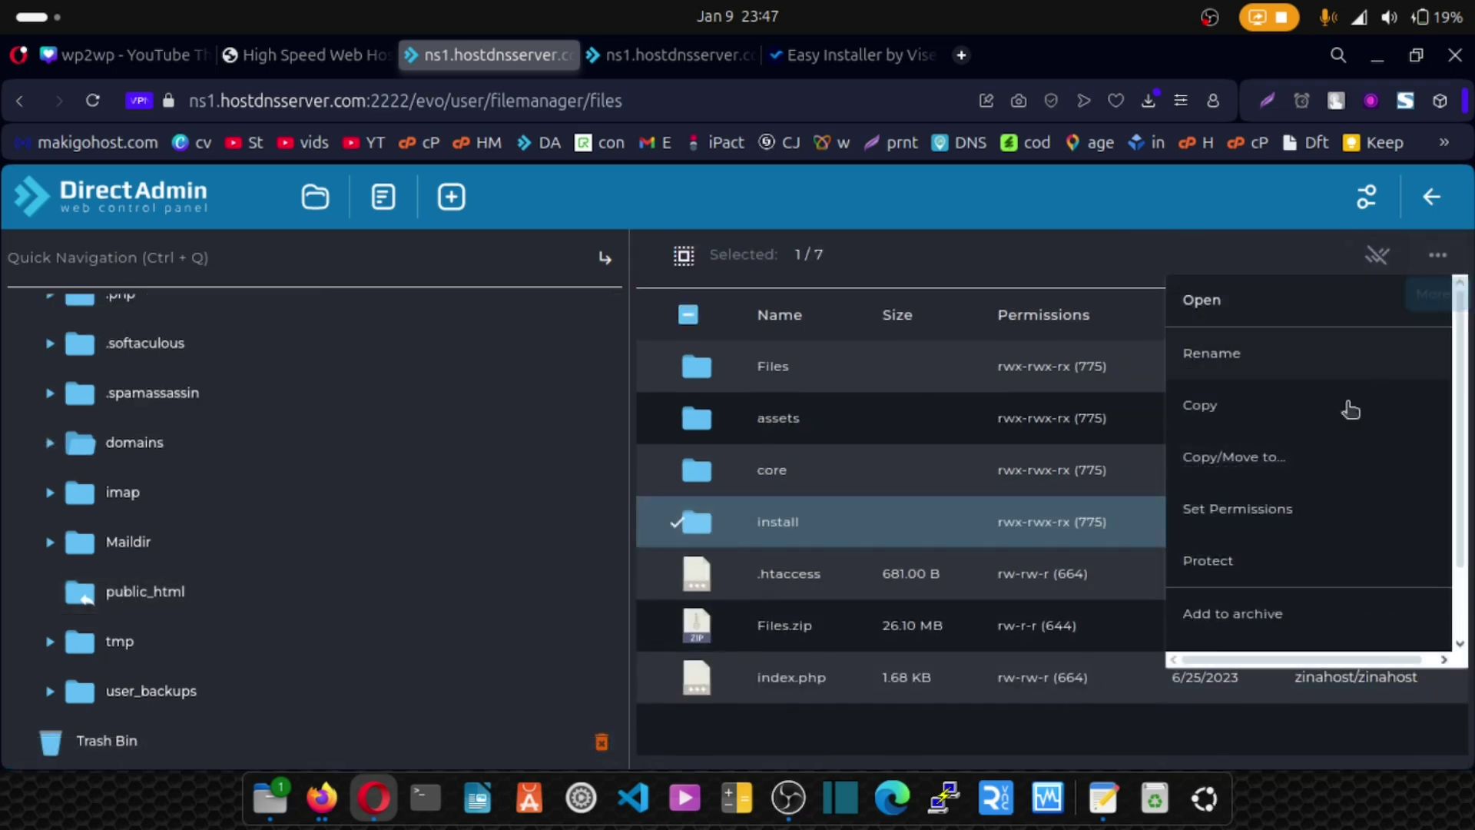
{"action": "left_click", "coordinate": [1212, 353]}
{"action": "left_click", "coordinate": [645, 468]}
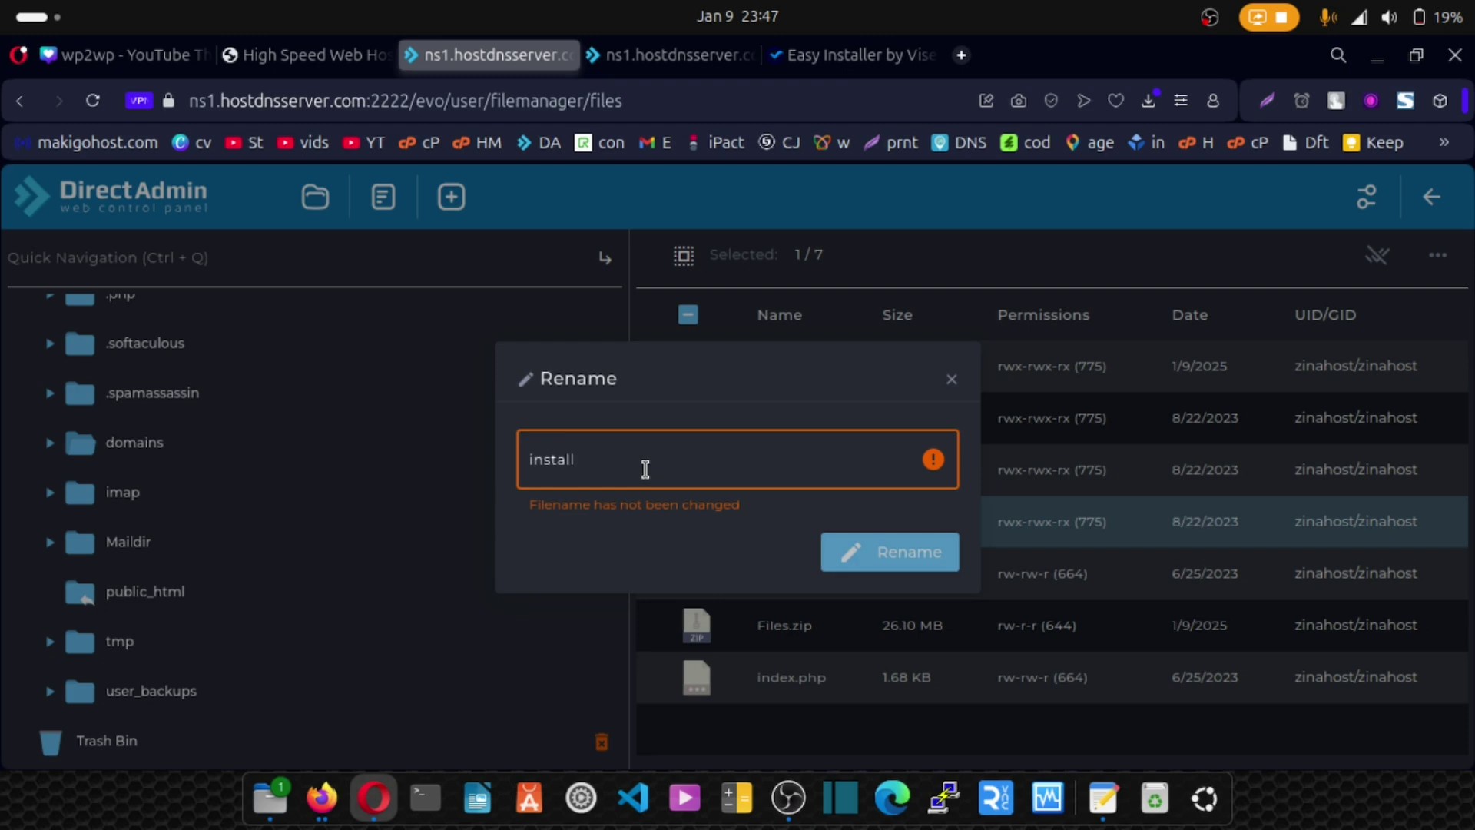
{"action": "type", "text": "_old"}
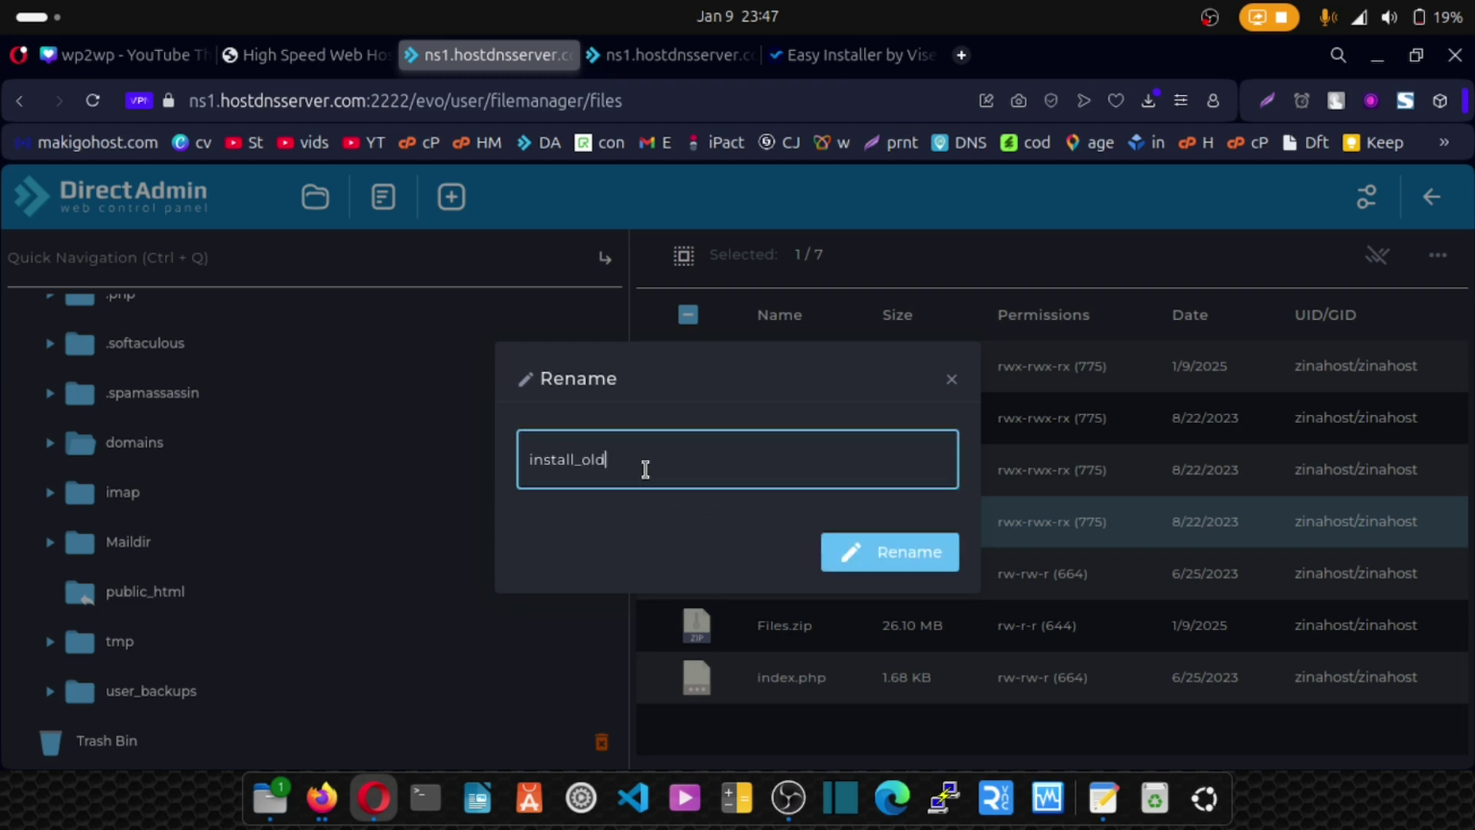
{"action": "left_click", "coordinate": [898, 563]}
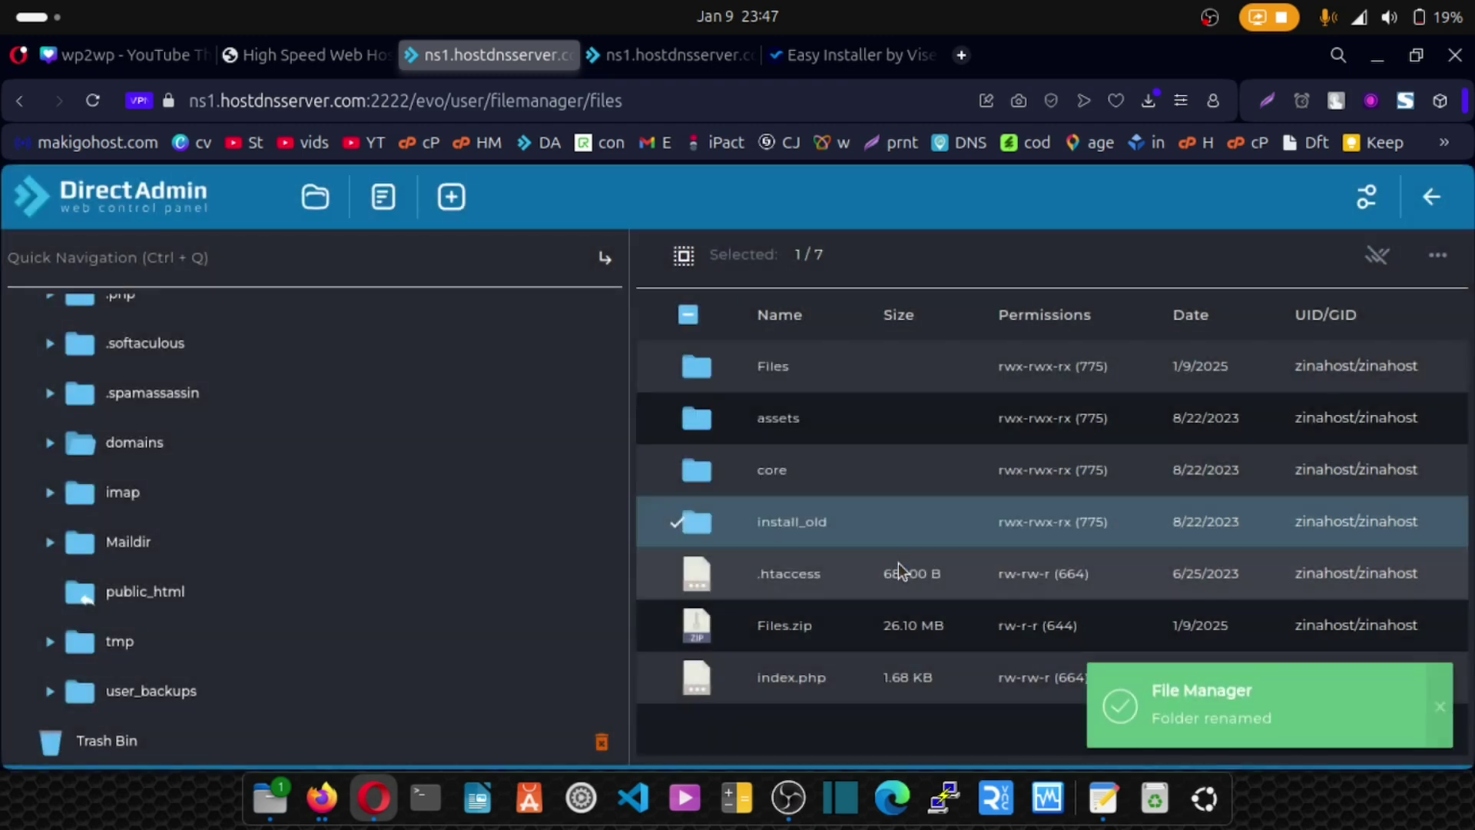
{"action": "left_click", "coordinate": [843, 55]}
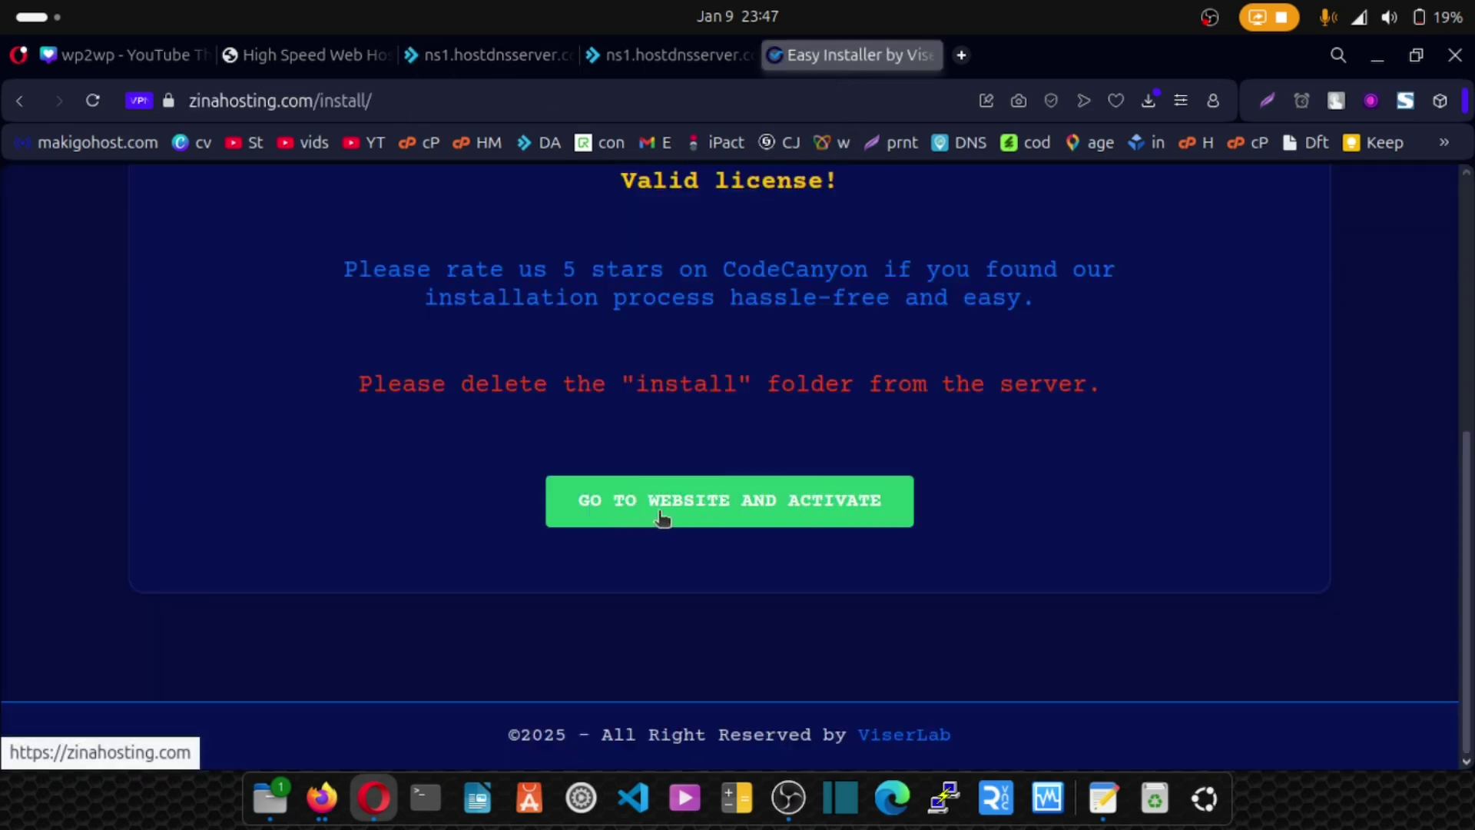
Go to zinahosting.com from the installer and bring up the VPN location list.
{"action": "left_click", "coordinate": [737, 503]}
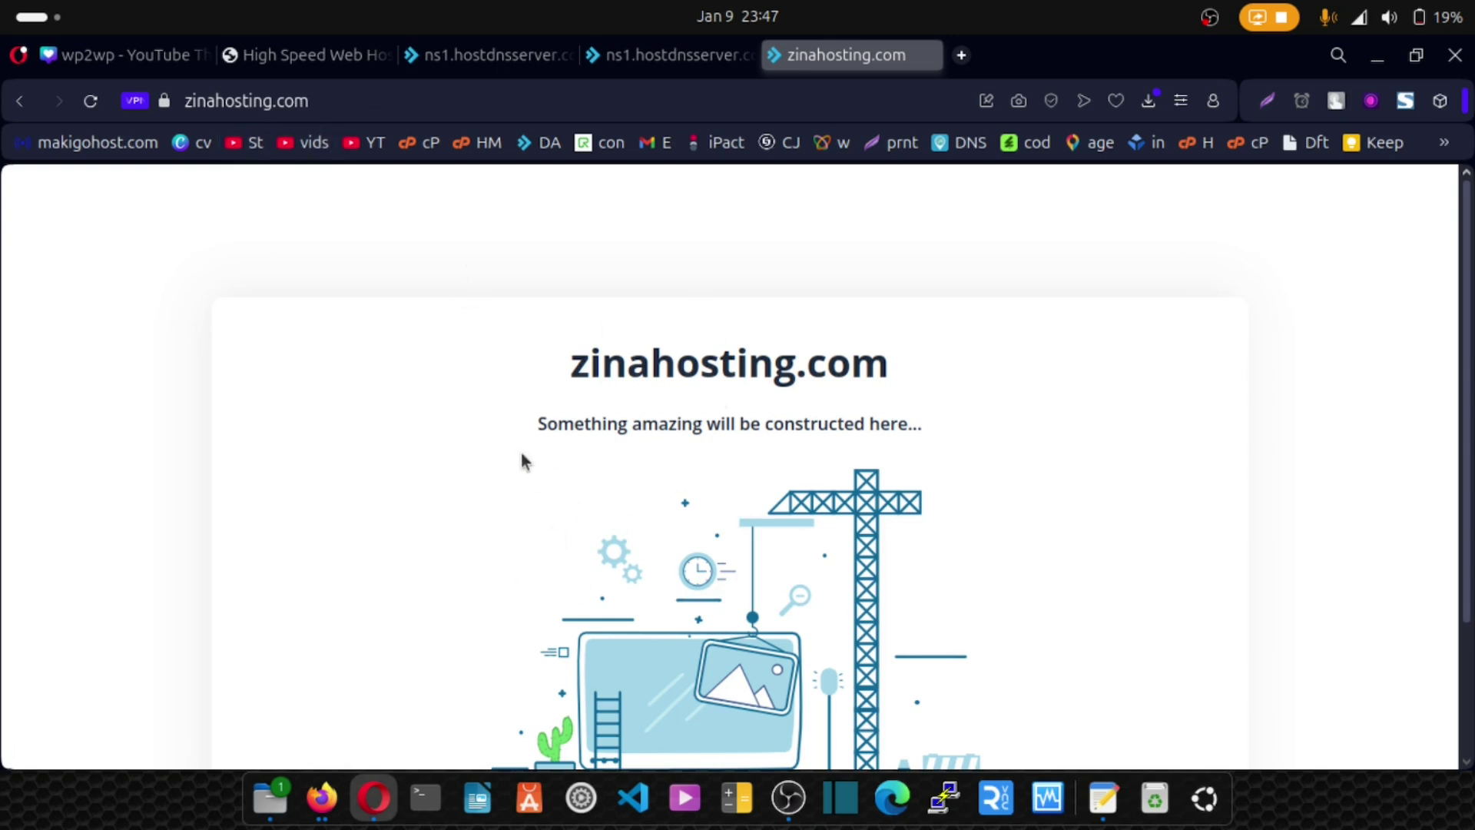
{"action": "left_click", "coordinate": [135, 100]}
{"action": "left_click", "coordinate": [249, 385]}
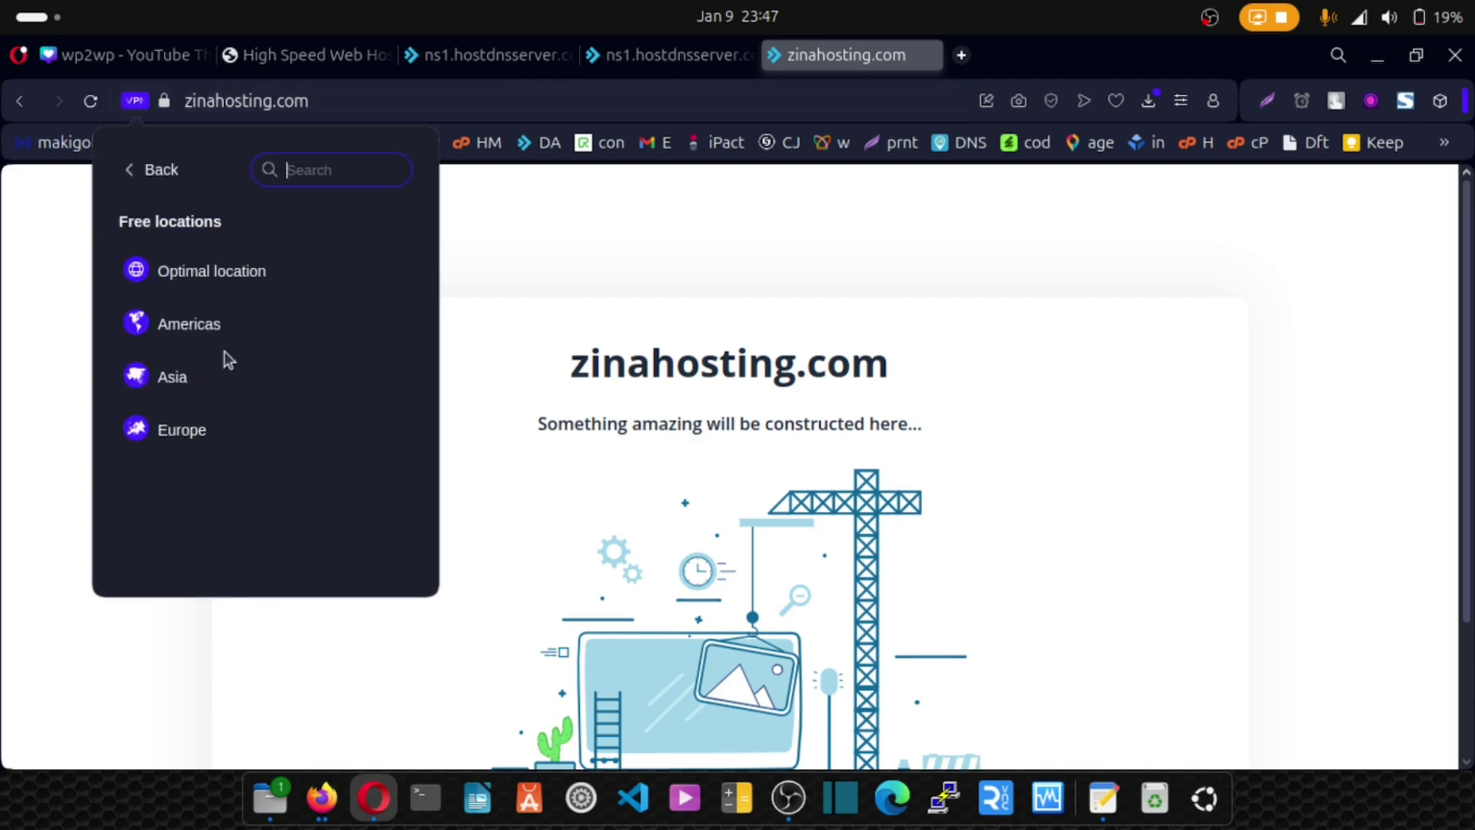
Connect the VPN through Asia and reload zinahosting.com to show the Rapidlab home page.
{"action": "left_click", "coordinate": [185, 380]}
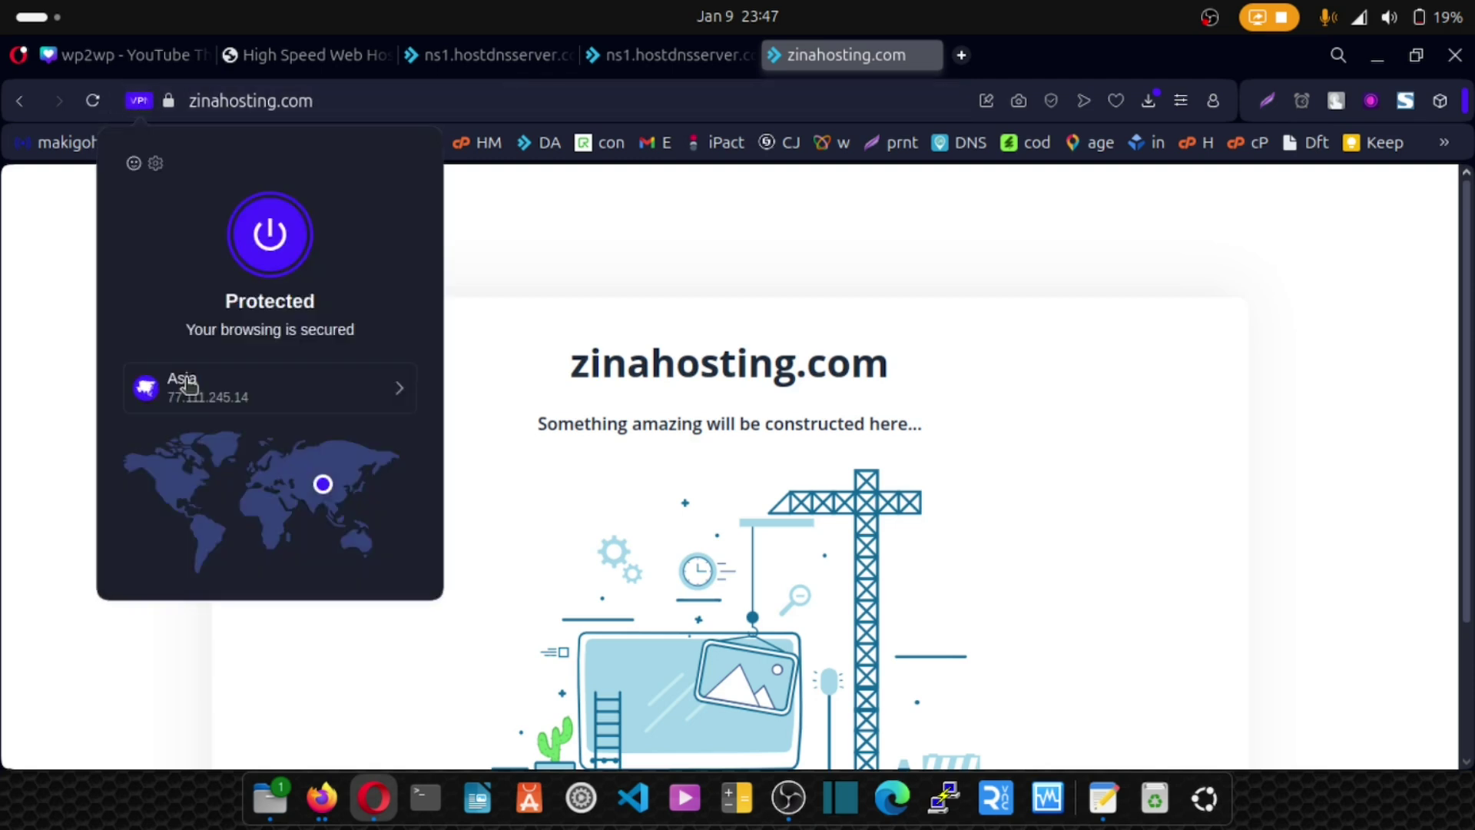
{"action": "left_click", "coordinate": [93, 103]}
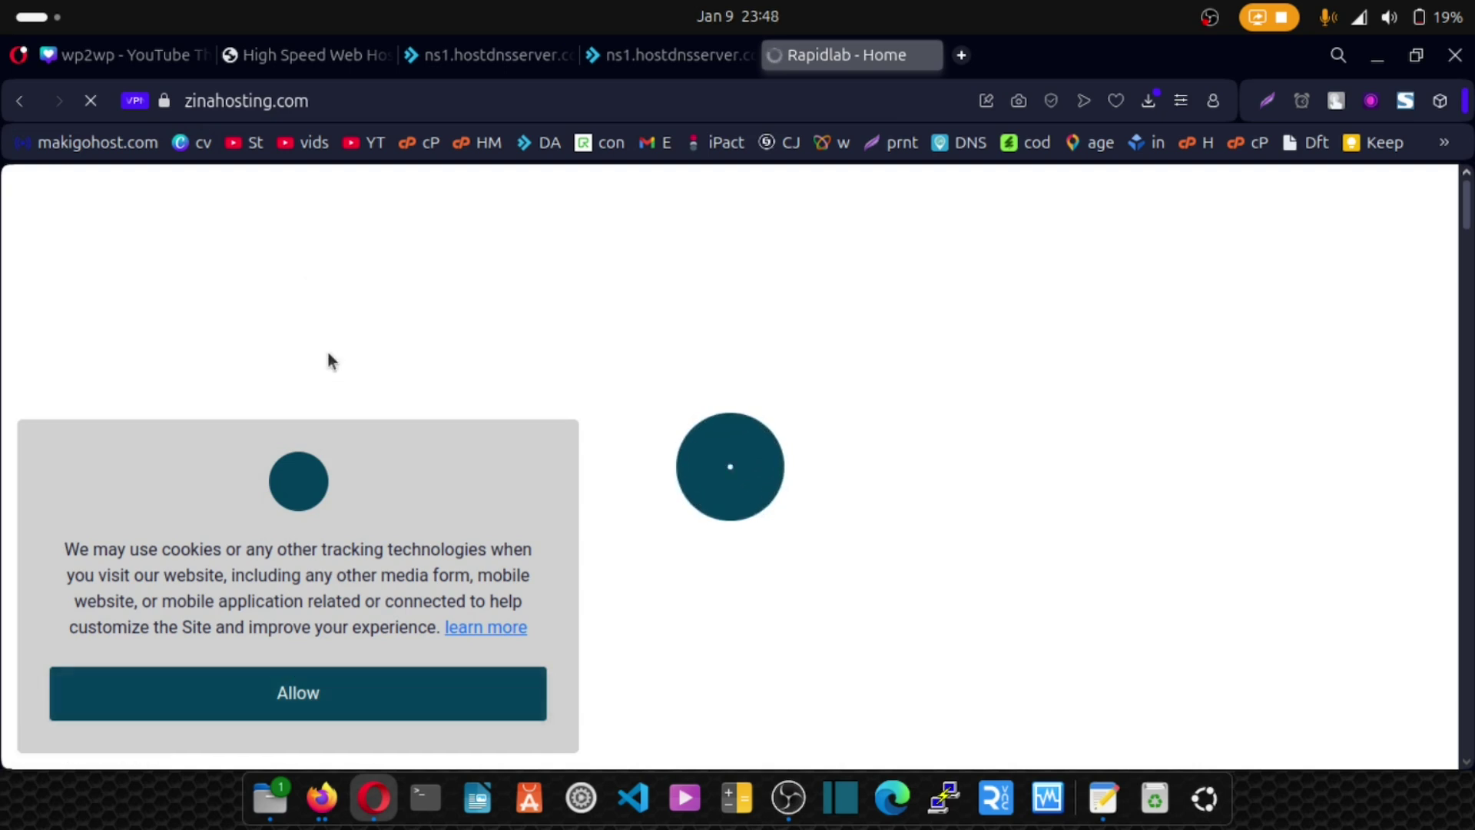
{"action": "left_click", "coordinate": [450, 112]}
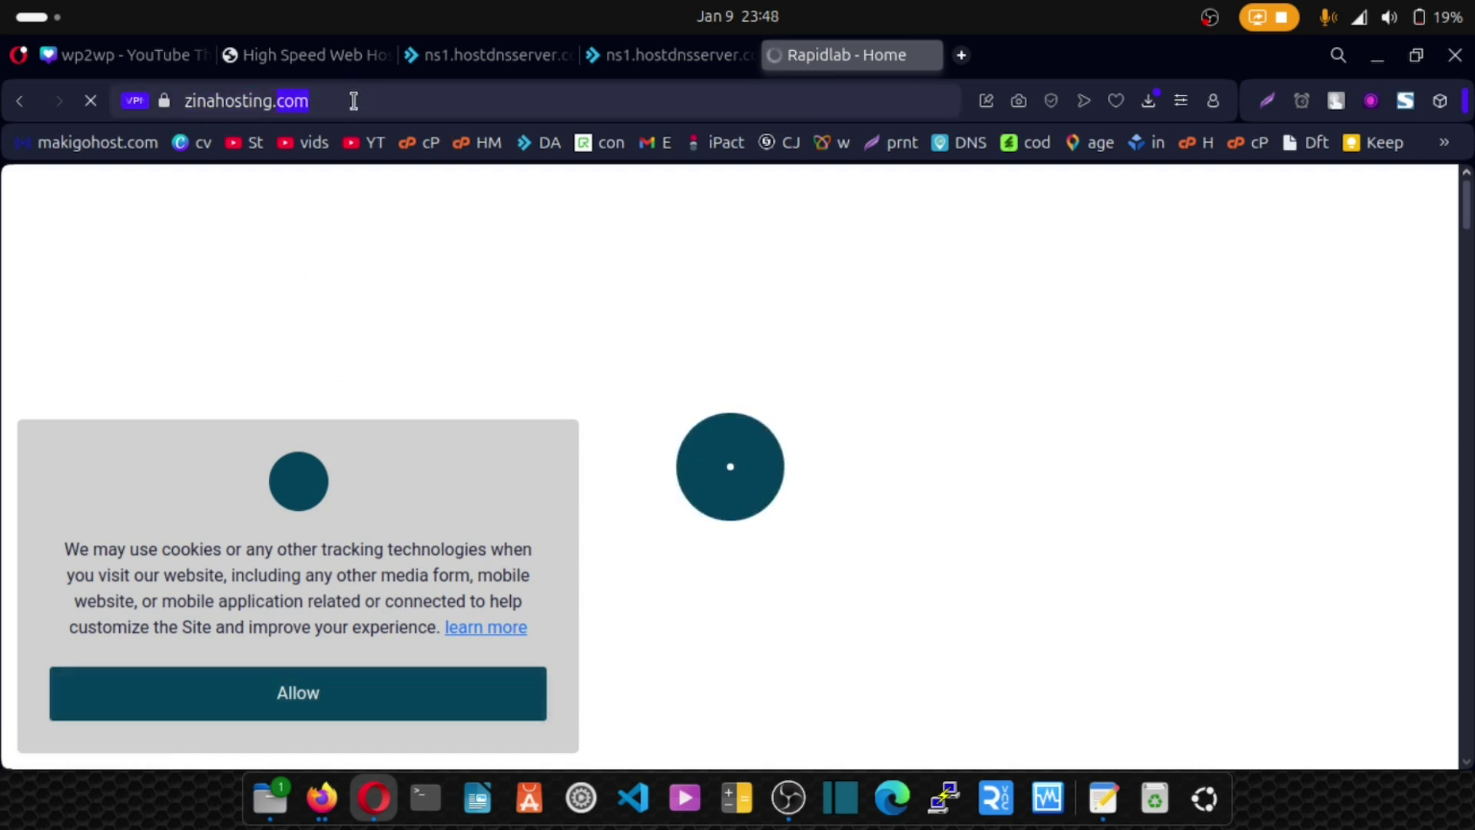
{"action": "key", "text": "Return"}
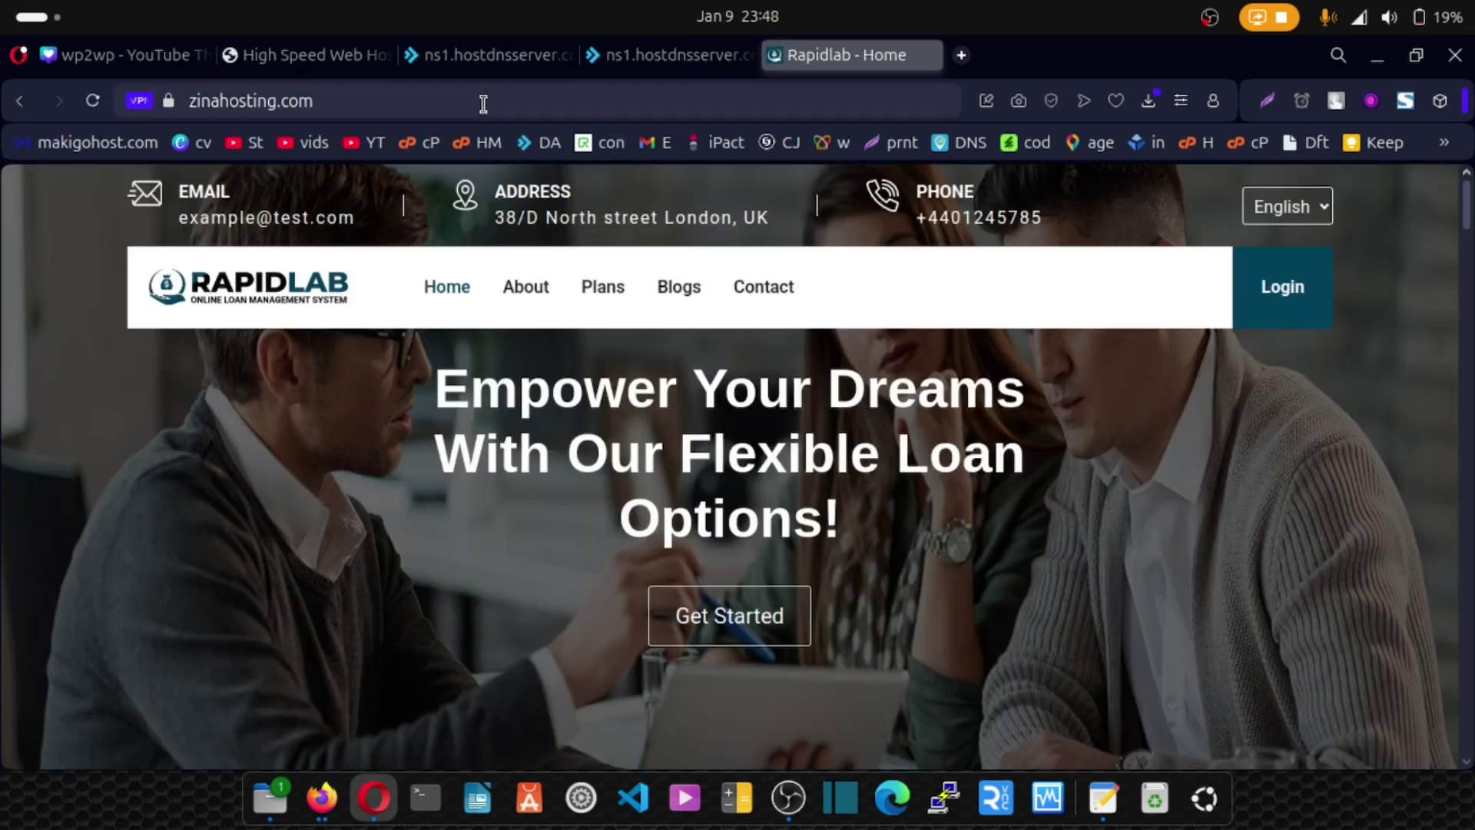
{"action": "left_click", "coordinate": [486, 103]}
{"action": "left_click", "coordinate": [494, 107]}
Load zinahosting.com/admin and enter username 'admin' and the password, noting the reCAPTCHA domain error.
{"action": "type", "text": "/admin"}
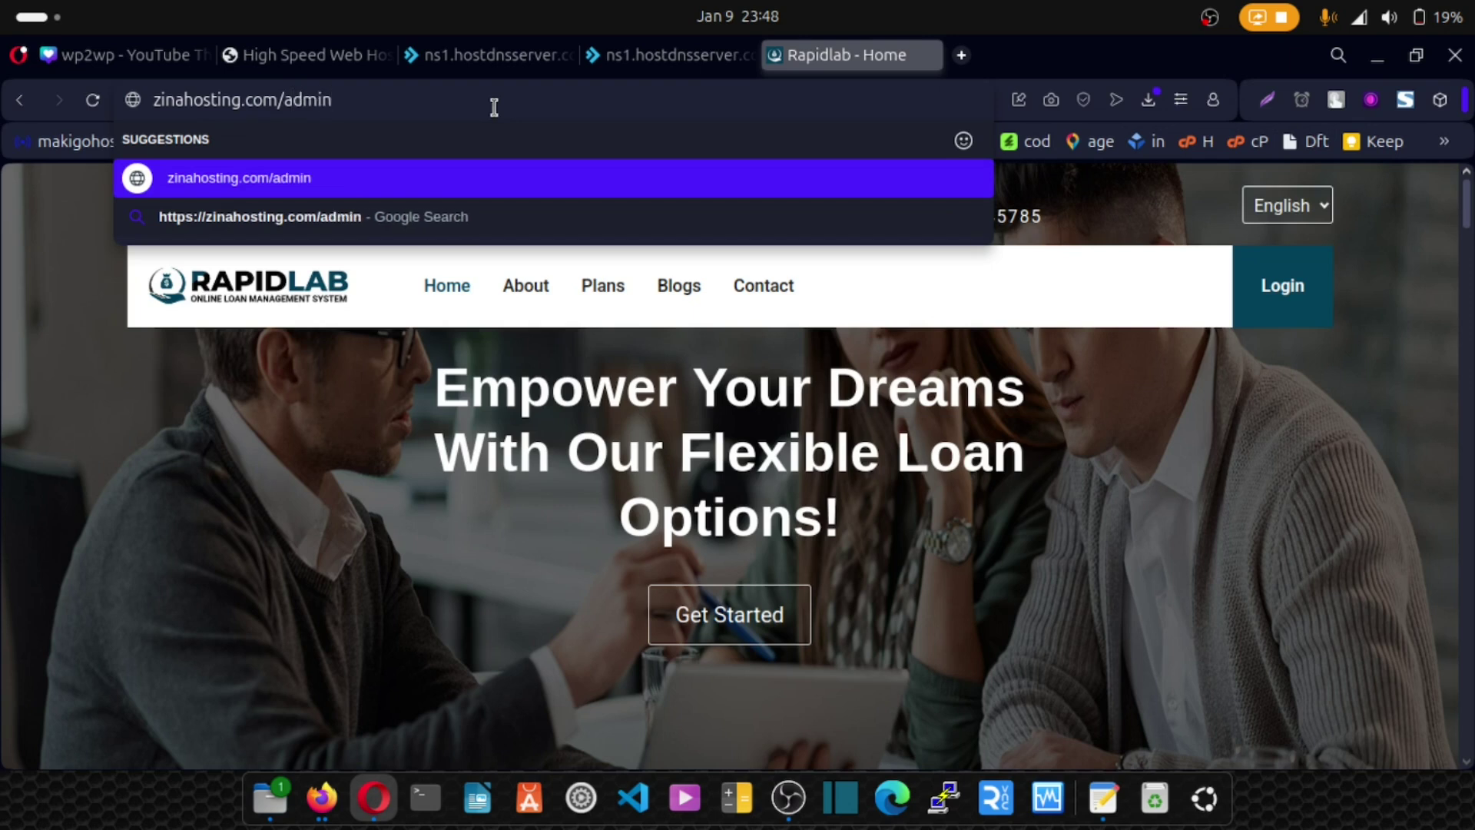
{"action": "key", "text": "Return"}
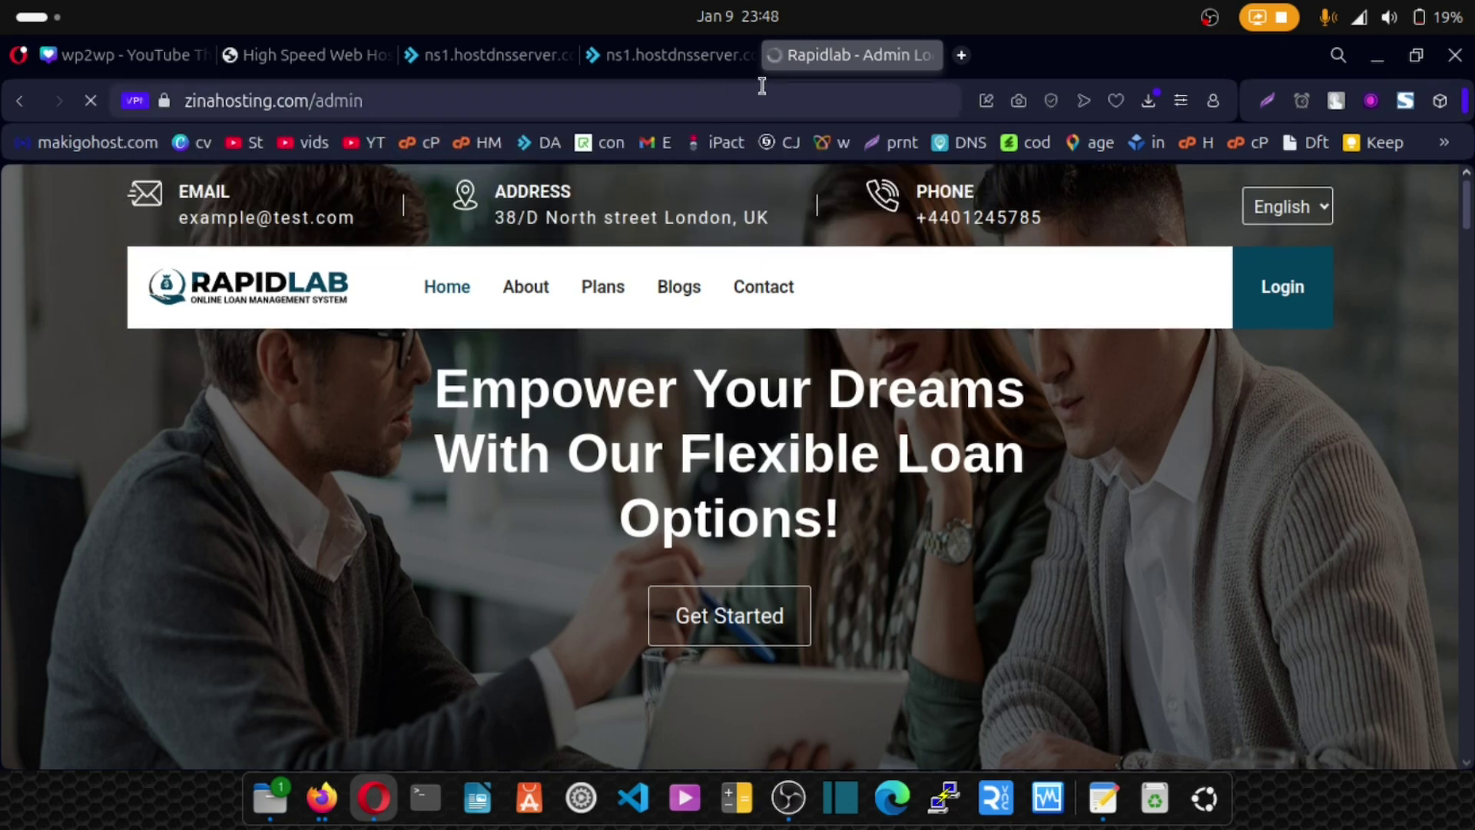
{"action": "scroll", "coordinate": [619, 418], "scroll_direction": "down", "scroll_amount": 2}
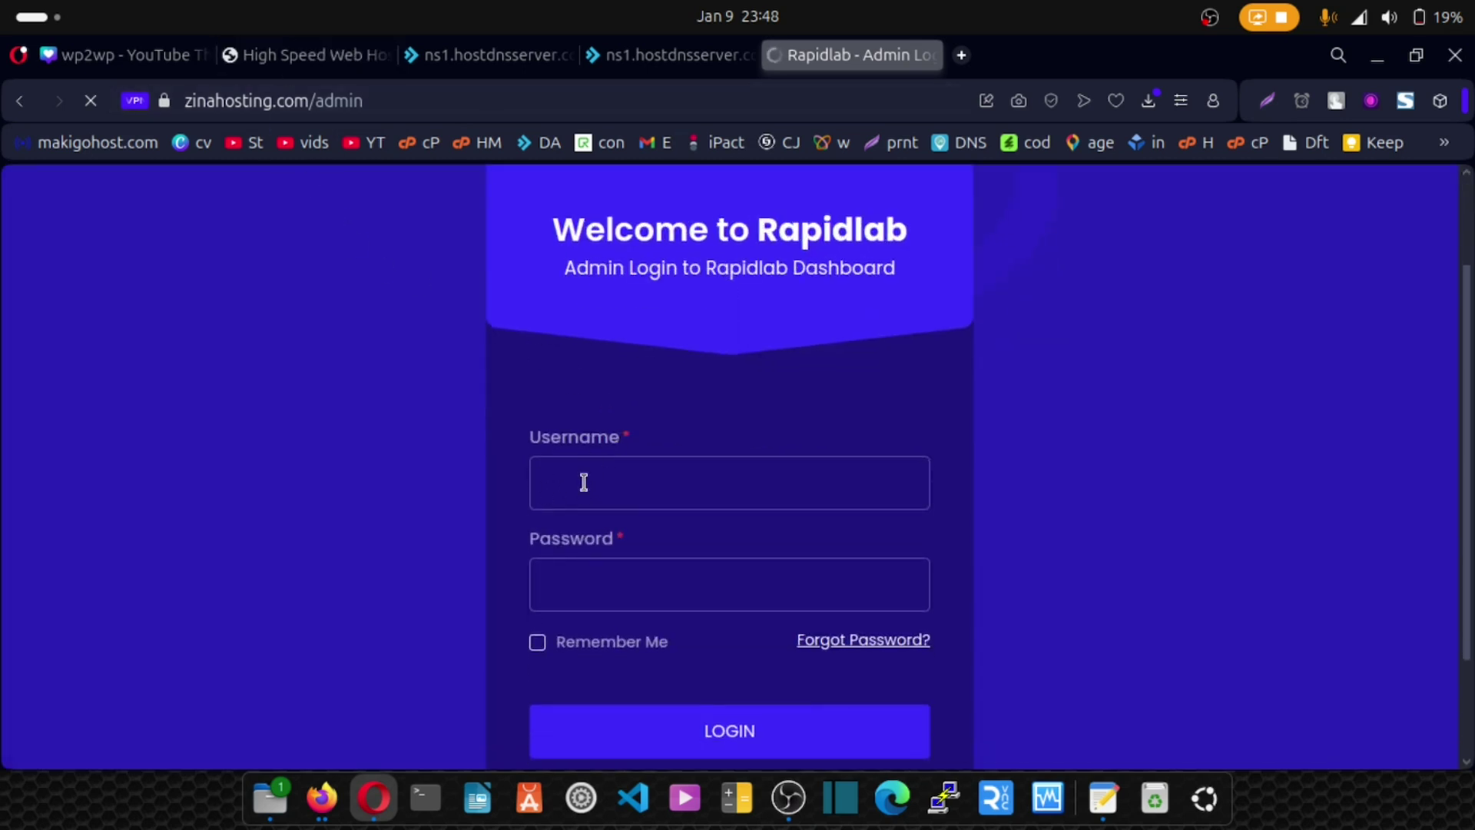
{"action": "left_click", "coordinate": [555, 494]}
{"action": "type", "text": "admin"}
{"action": "left_click", "coordinate": [576, 584]}
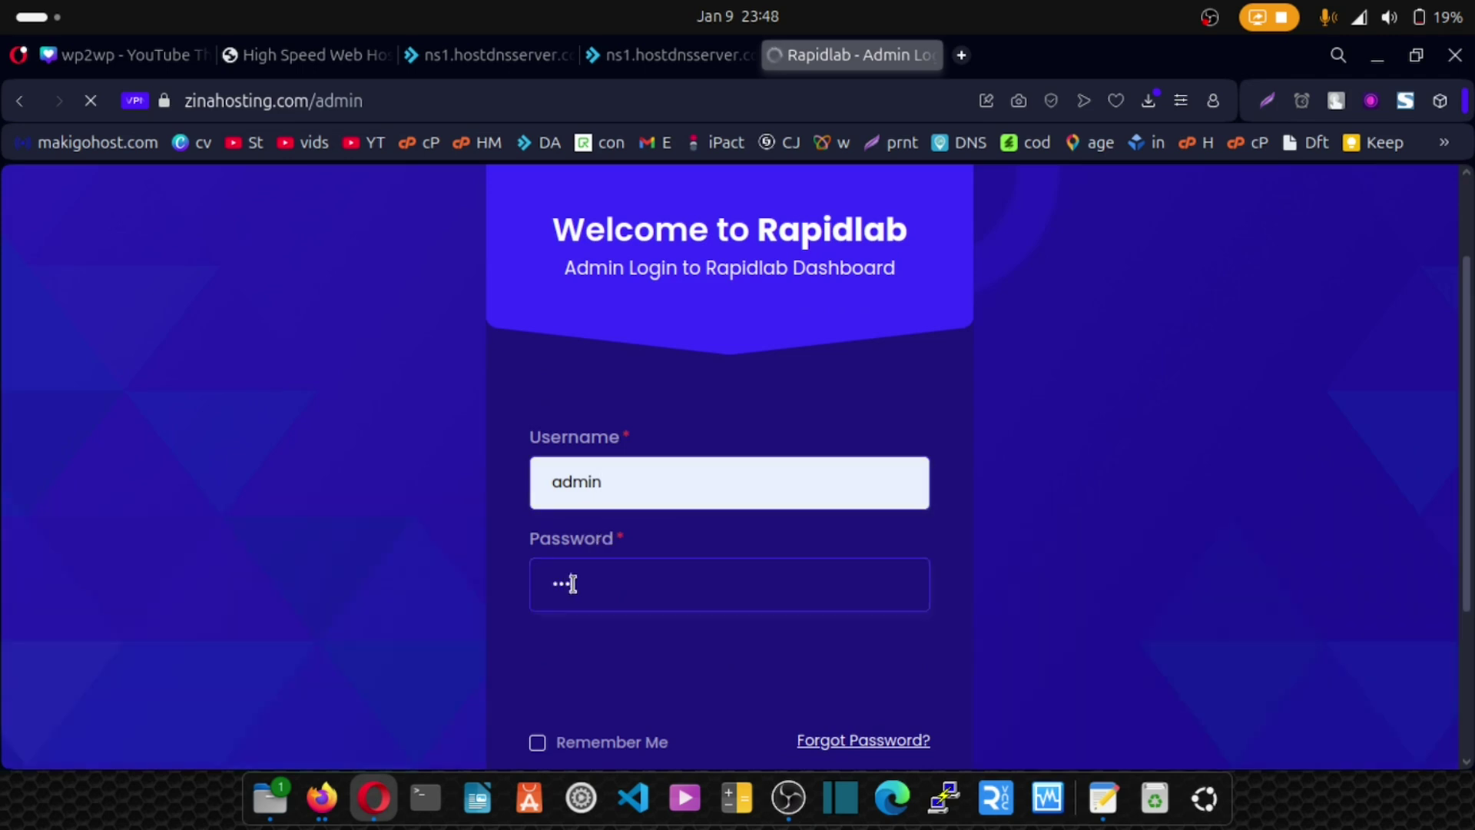
{"action": "scroll", "coordinate": [290, 357], "scroll_direction": "down", "scroll_amount": 3}
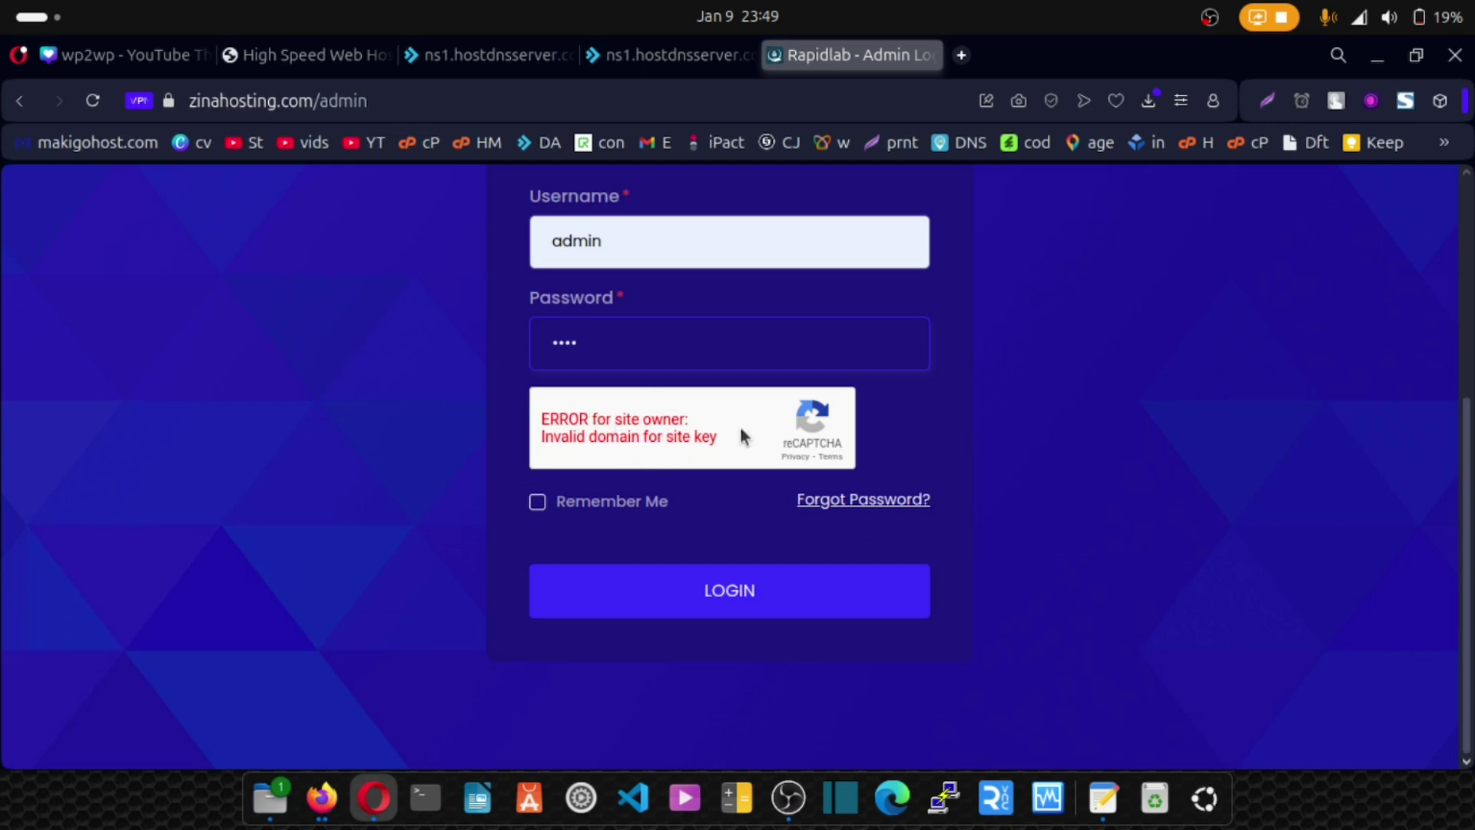
{"action": "left_click", "coordinate": [488, 55]}
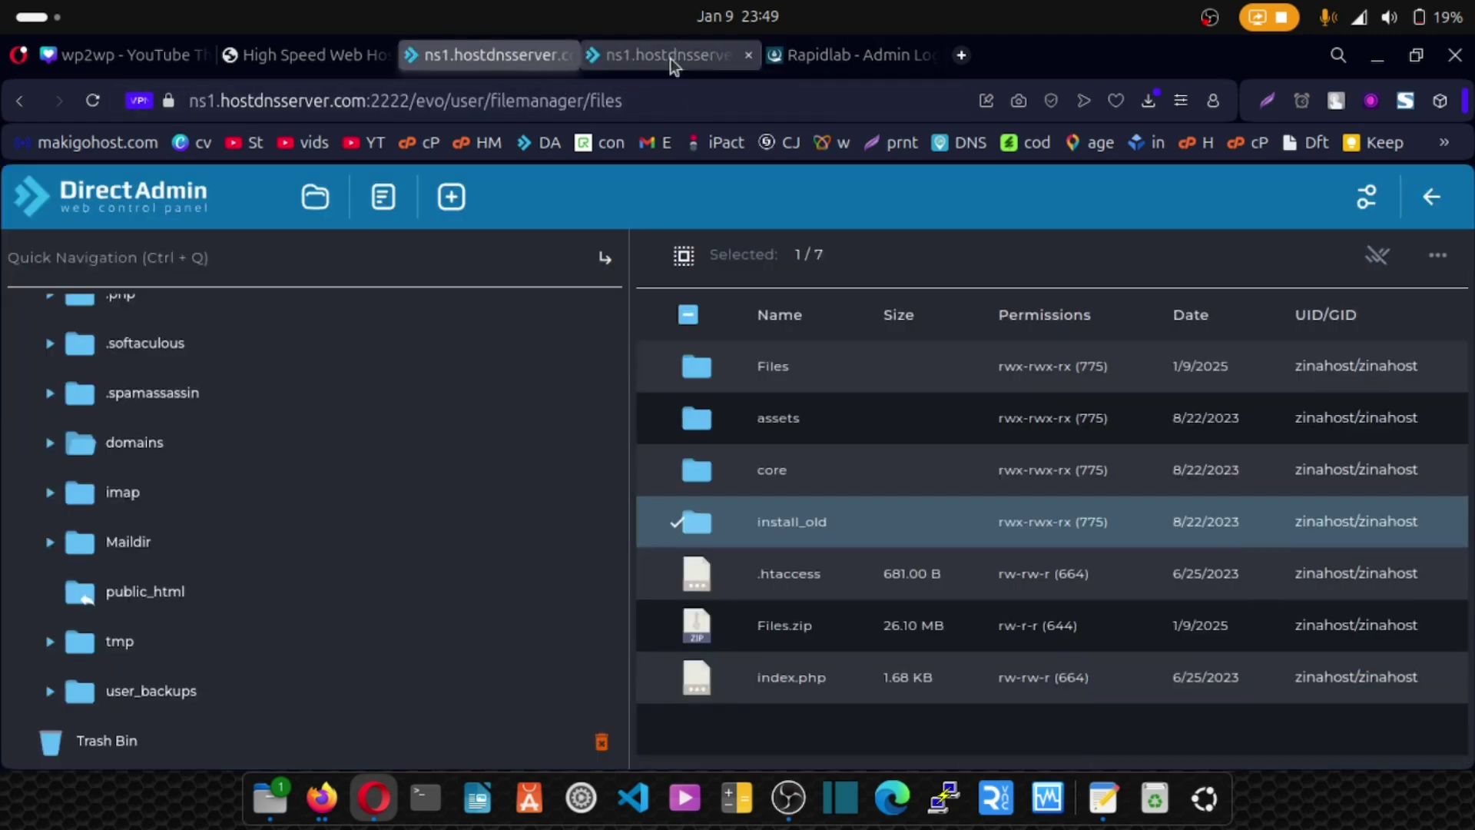
{"action": "left_click", "coordinate": [809, 54]}
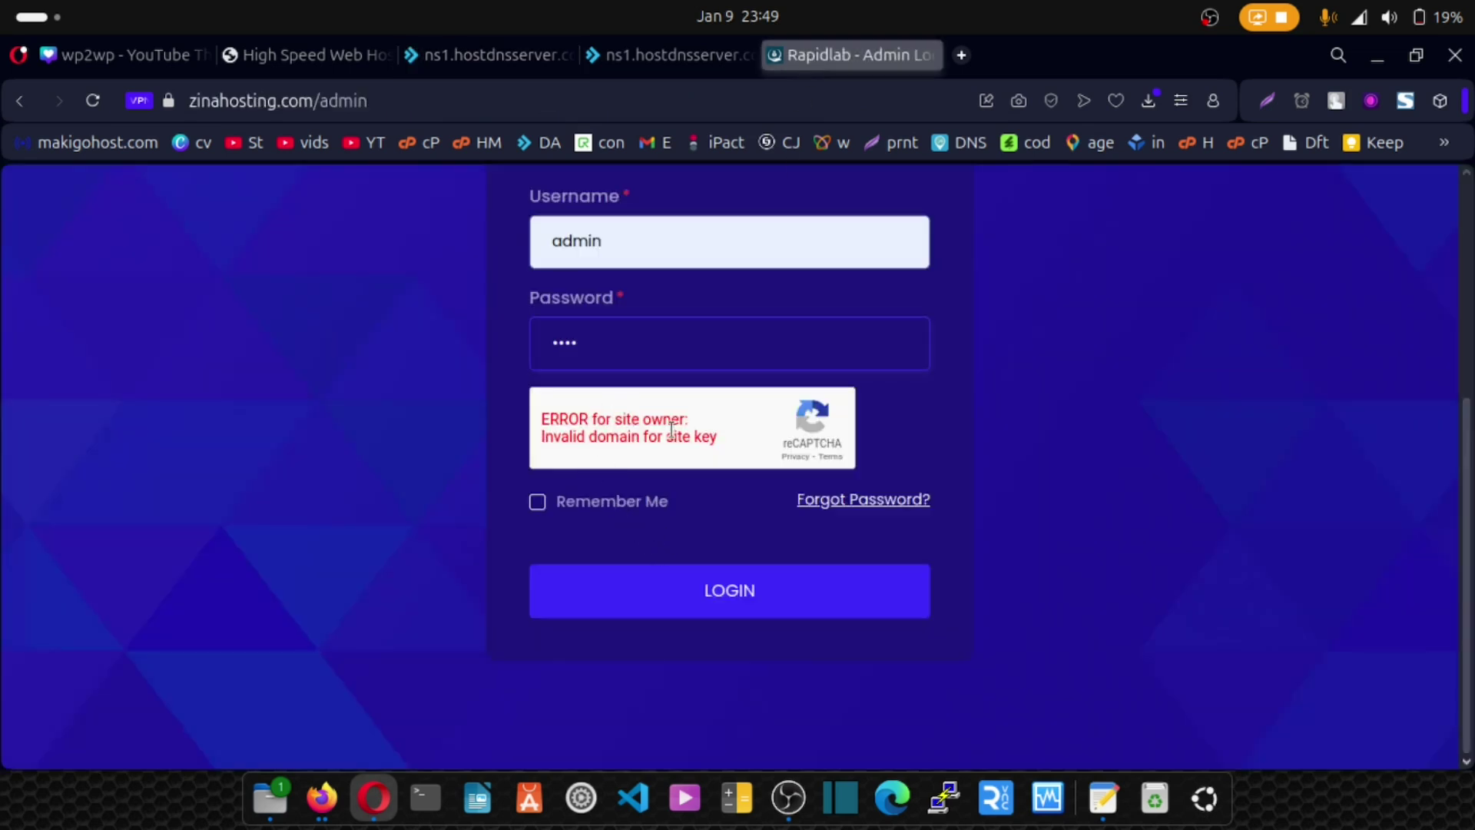
{"action": "scroll", "coordinate": [496, 494], "scroll_direction": "up", "scroll_amount": 3}
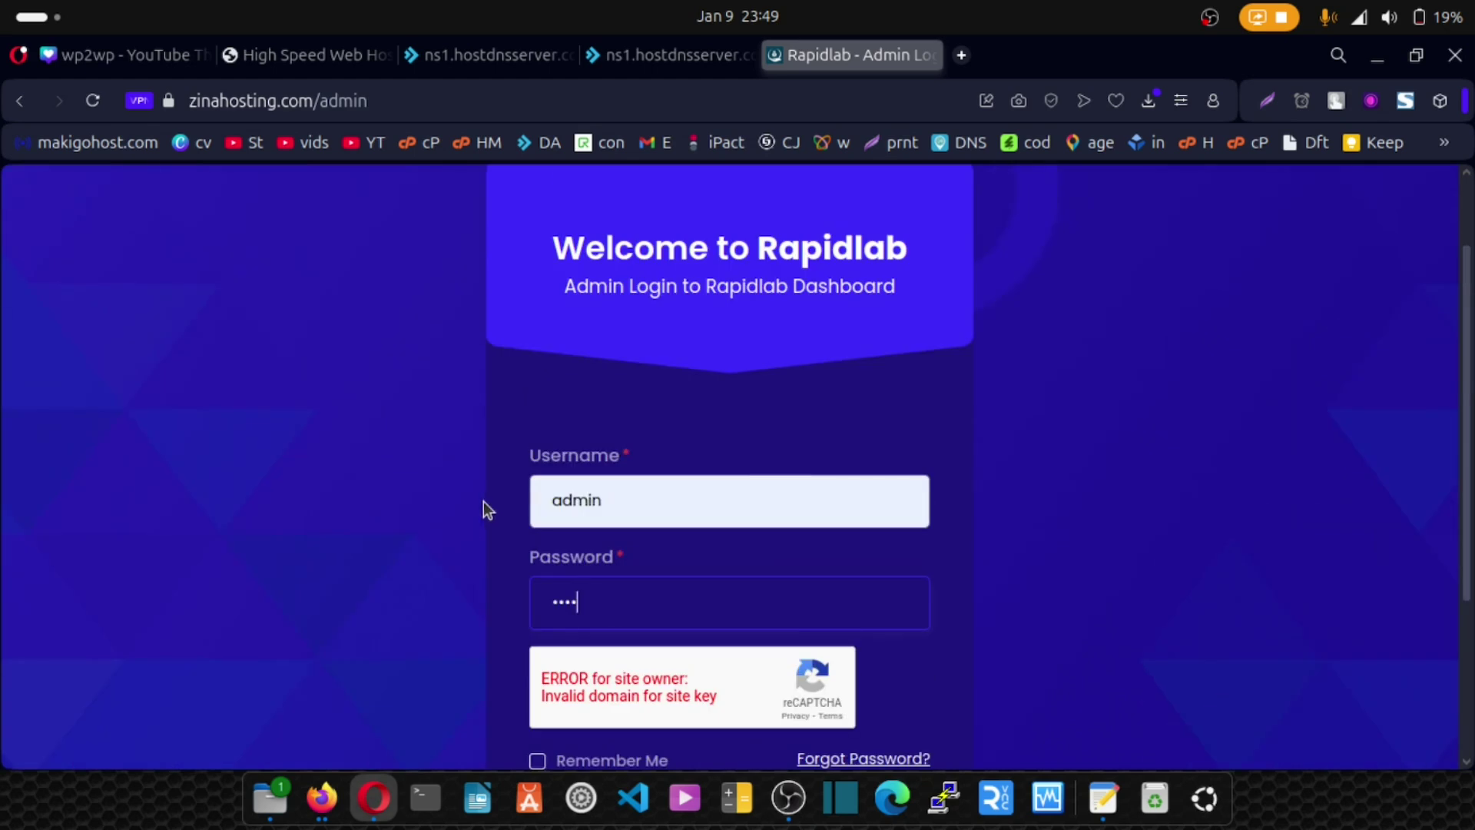
{"action": "scroll", "coordinate": [484, 503], "scroll_direction": "down", "scroll_amount": 2}
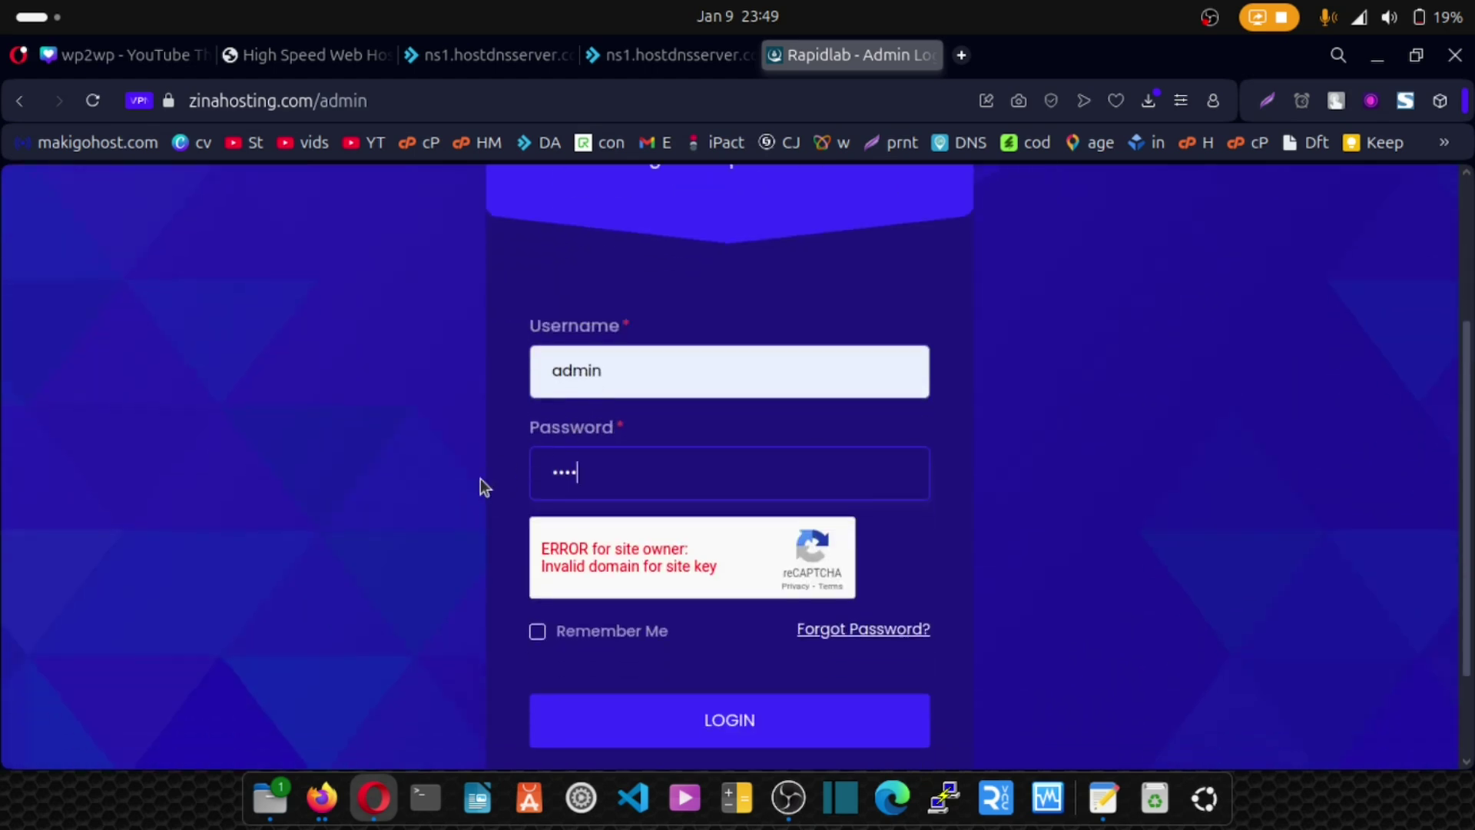
Launch phpMyAdmin from the Extra Features section of DirectAdmin's menu.
{"action": "left_click", "coordinate": [596, 59]}
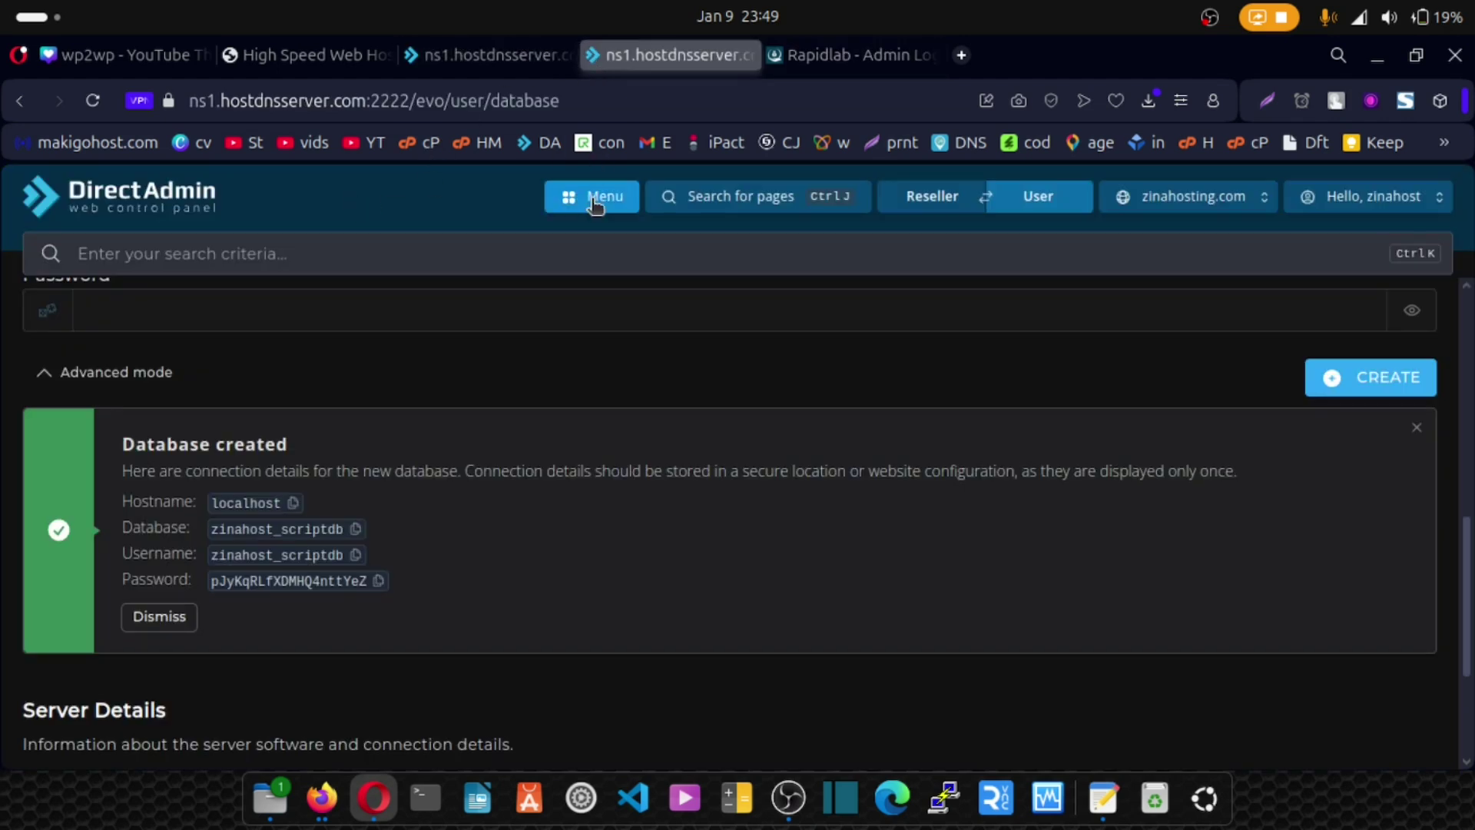
{"action": "left_click", "coordinate": [596, 197]}
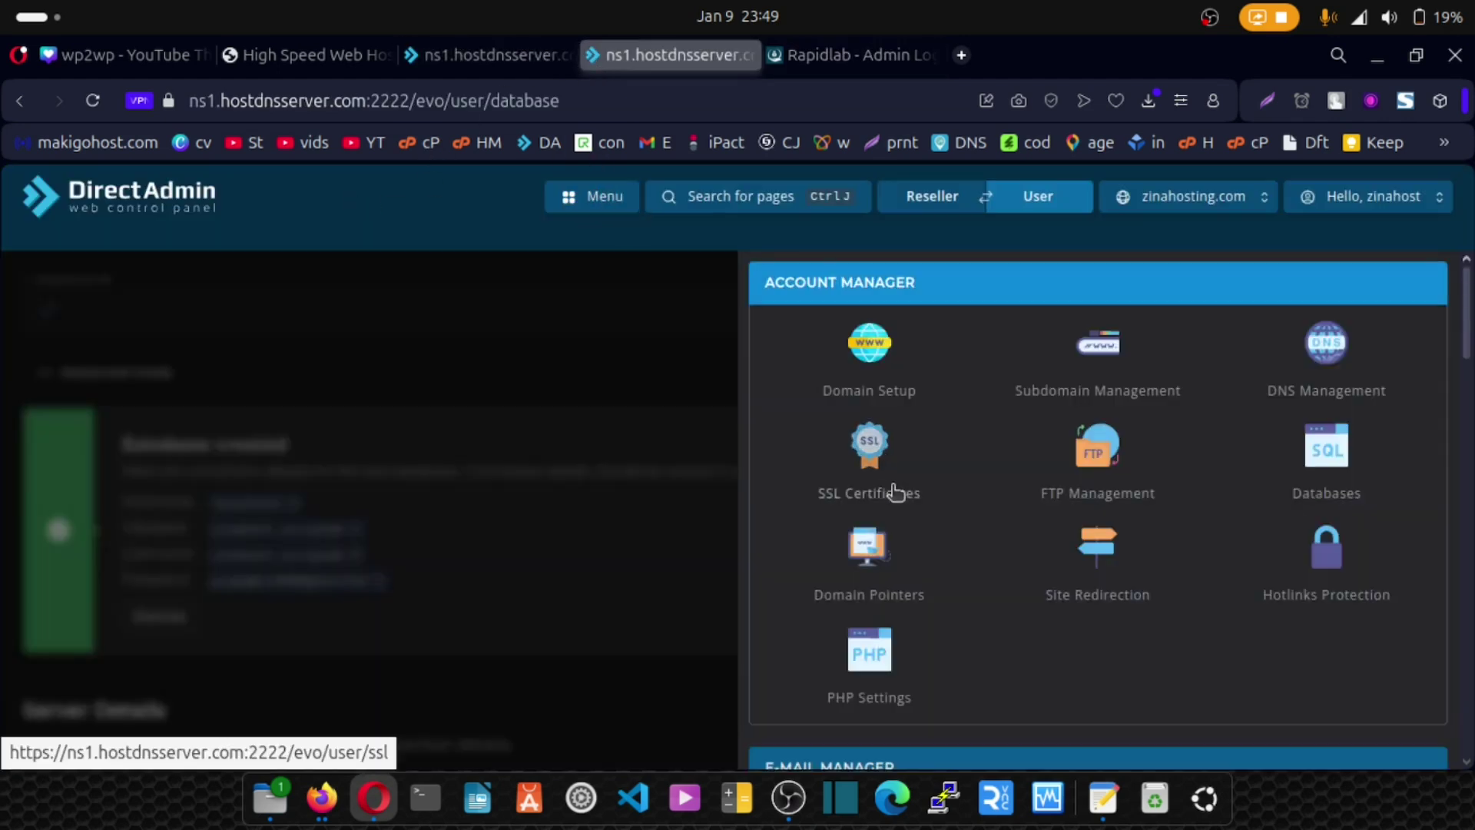
{"action": "scroll", "coordinate": [915, 510], "scroll_direction": "down", "scroll_amount": 5}
{"action": "scroll", "coordinate": [926, 522], "scroll_direction": "down", "scroll_amount": 3}
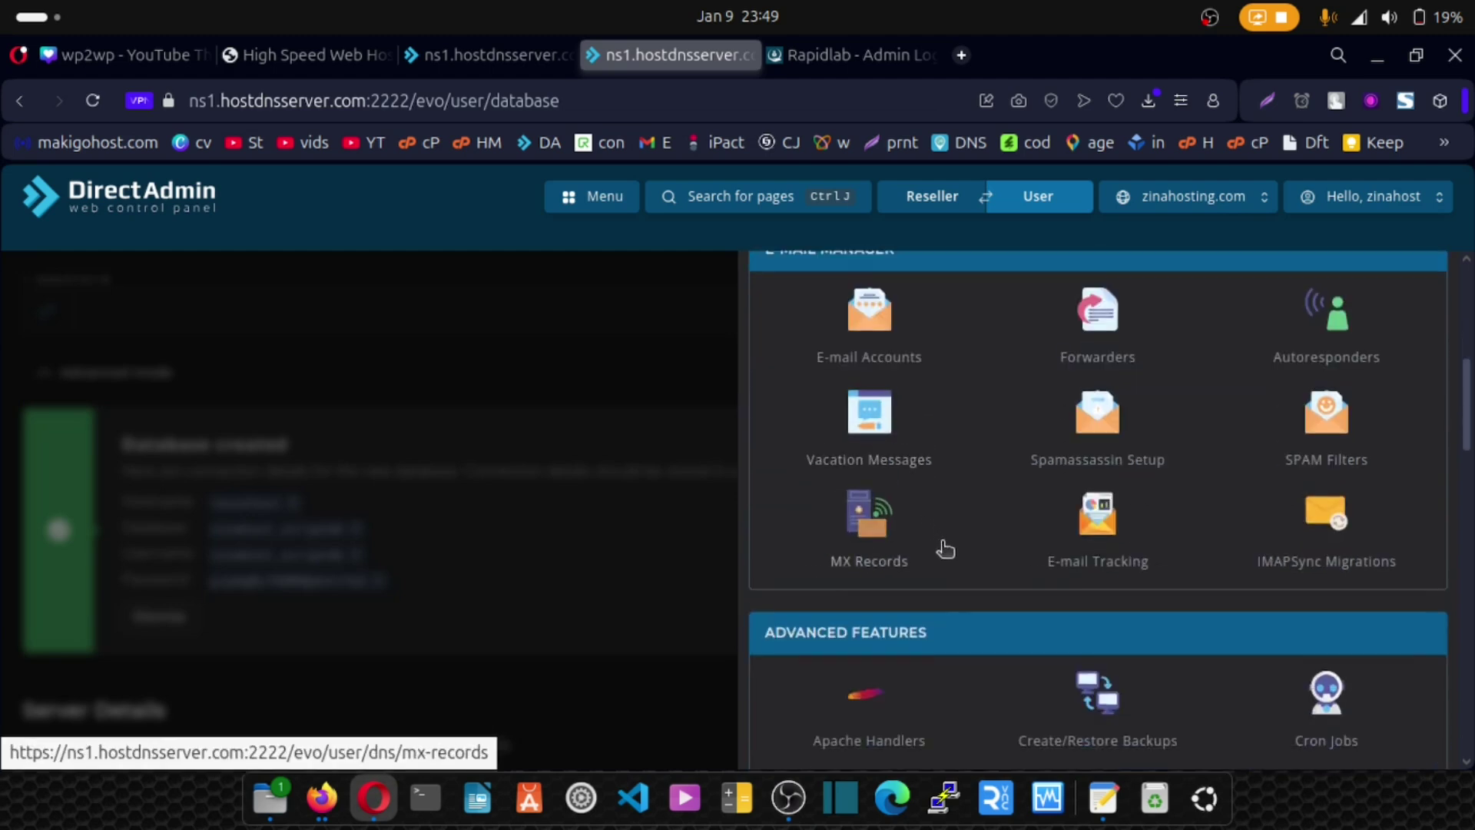
{"action": "scroll", "coordinate": [944, 545], "scroll_direction": "down", "scroll_amount": 4}
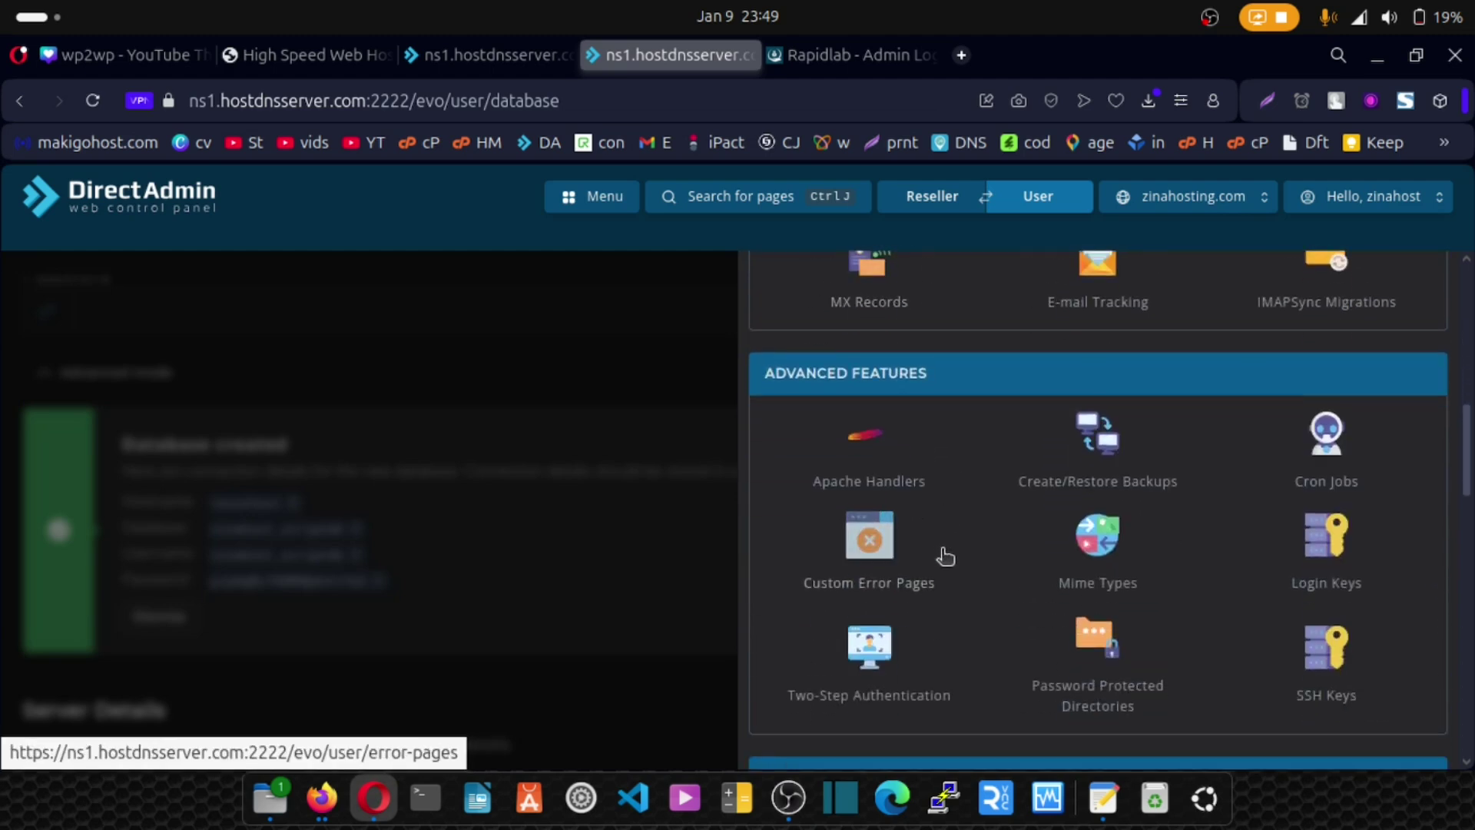
{"action": "scroll", "coordinate": [953, 538], "scroll_direction": "up", "scroll_amount": 12}
{"action": "scroll", "coordinate": [955, 530], "scroll_direction": "down", "scroll_amount": 20}
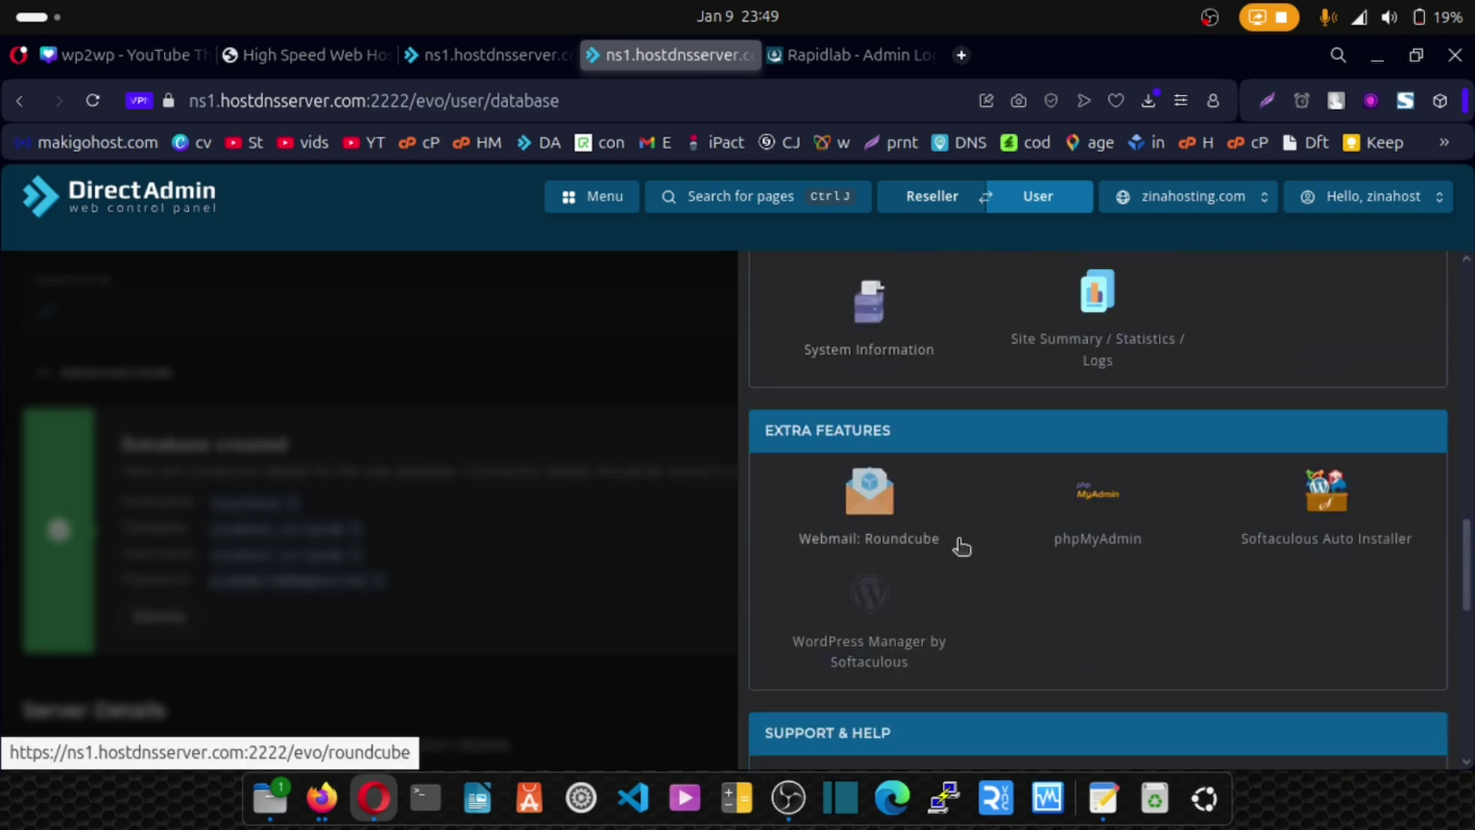
{"action": "left_click", "coordinate": [1107, 511]}
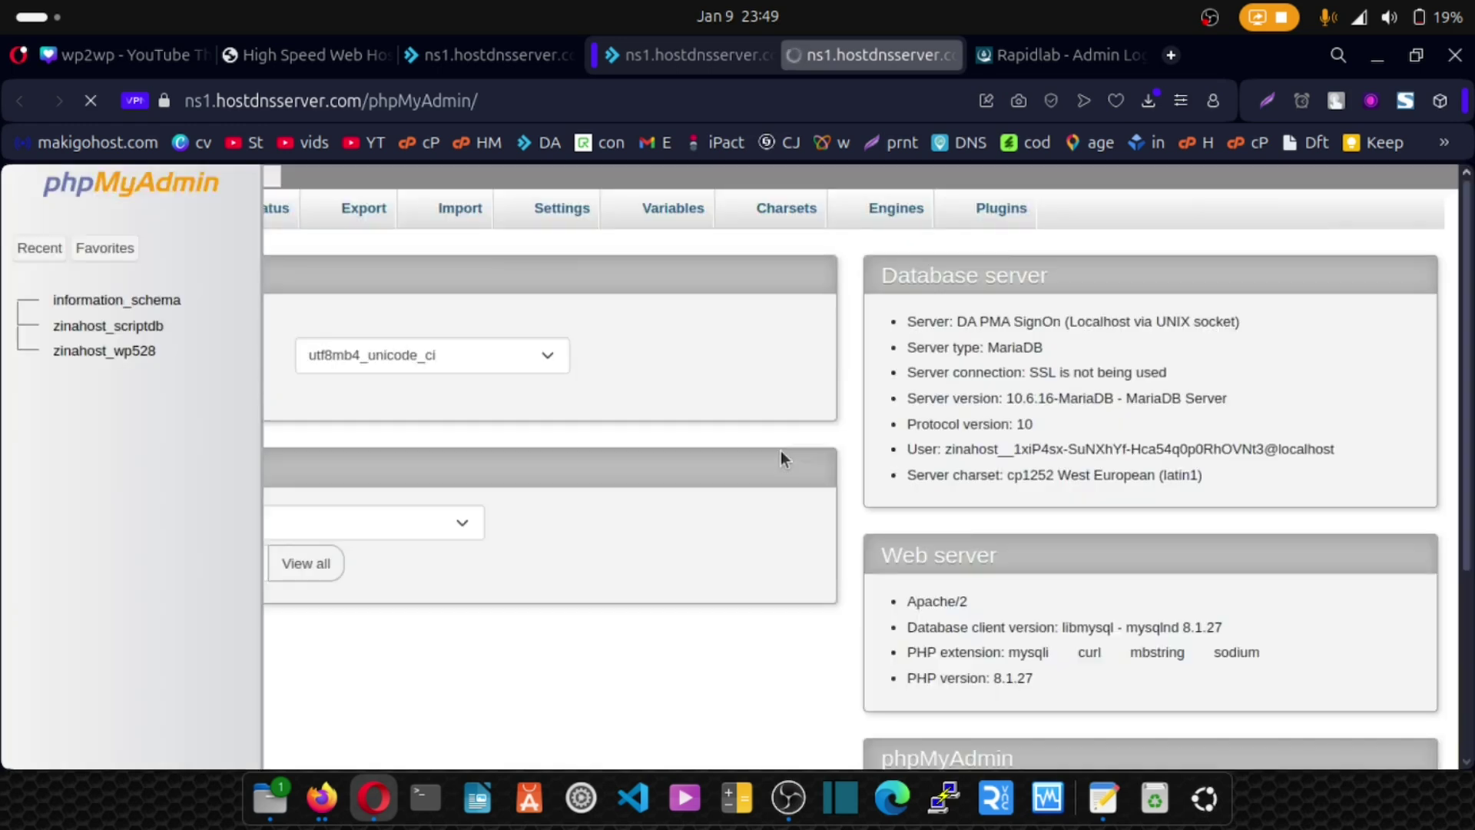
Browse the extensions table in zinahost_scriptdb to find the google-recaptcha2 row.
{"action": "left_click", "coordinate": [114, 330]}
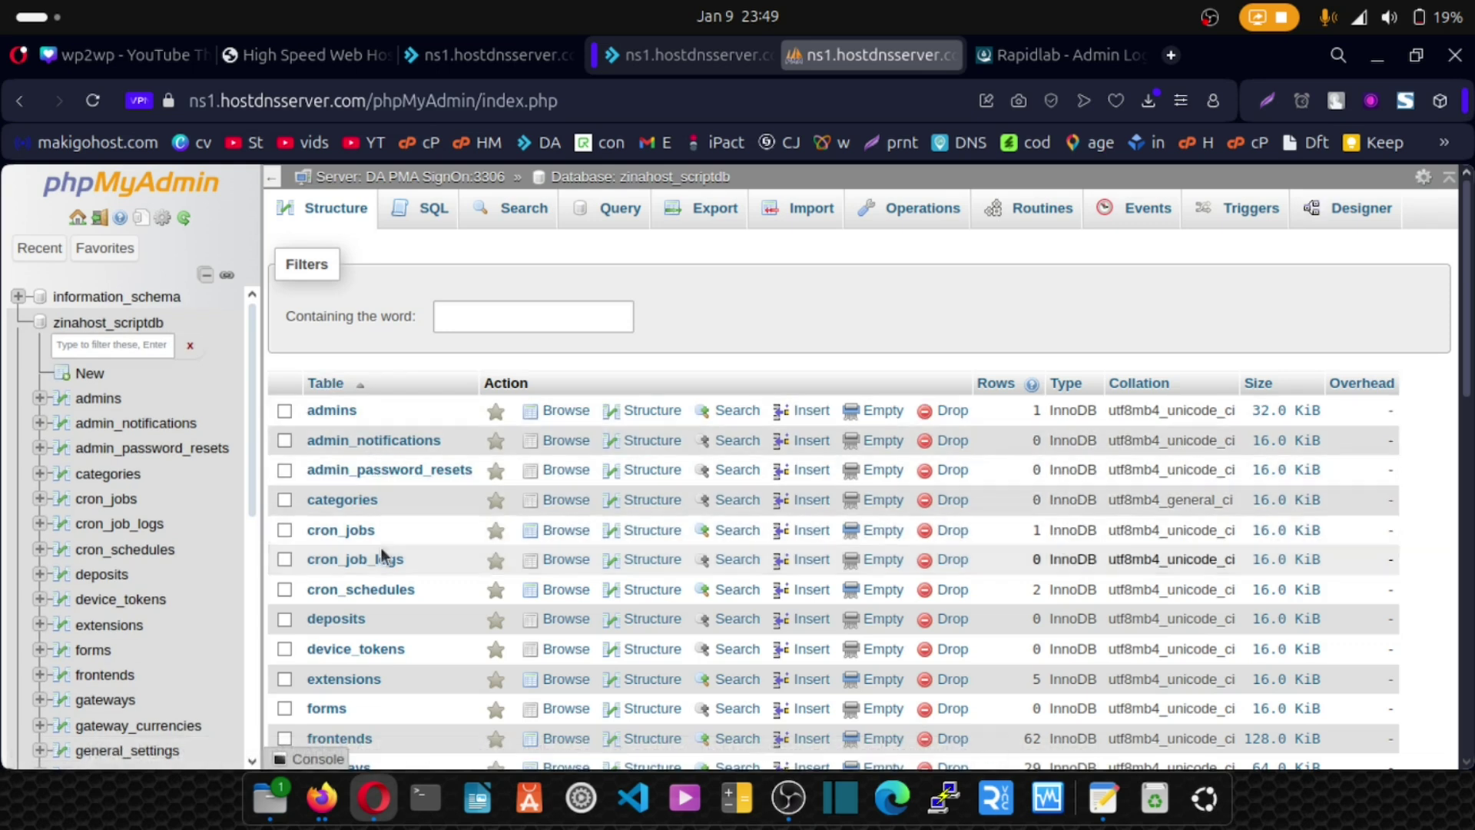
{"action": "left_click", "coordinate": [354, 681]}
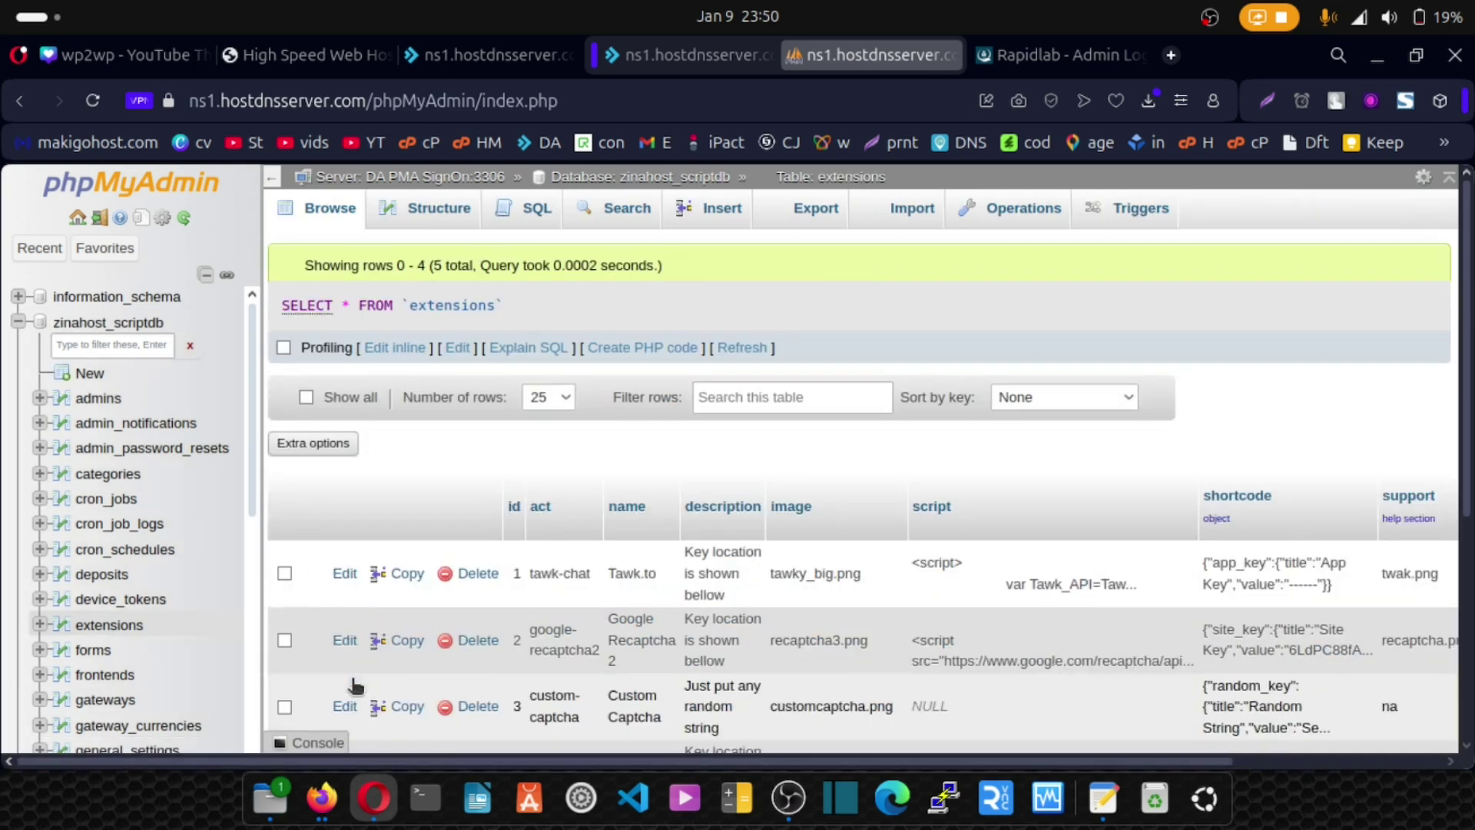
{"action": "scroll", "coordinate": [467, 625], "scroll_direction": "down", "scroll_amount": 3}
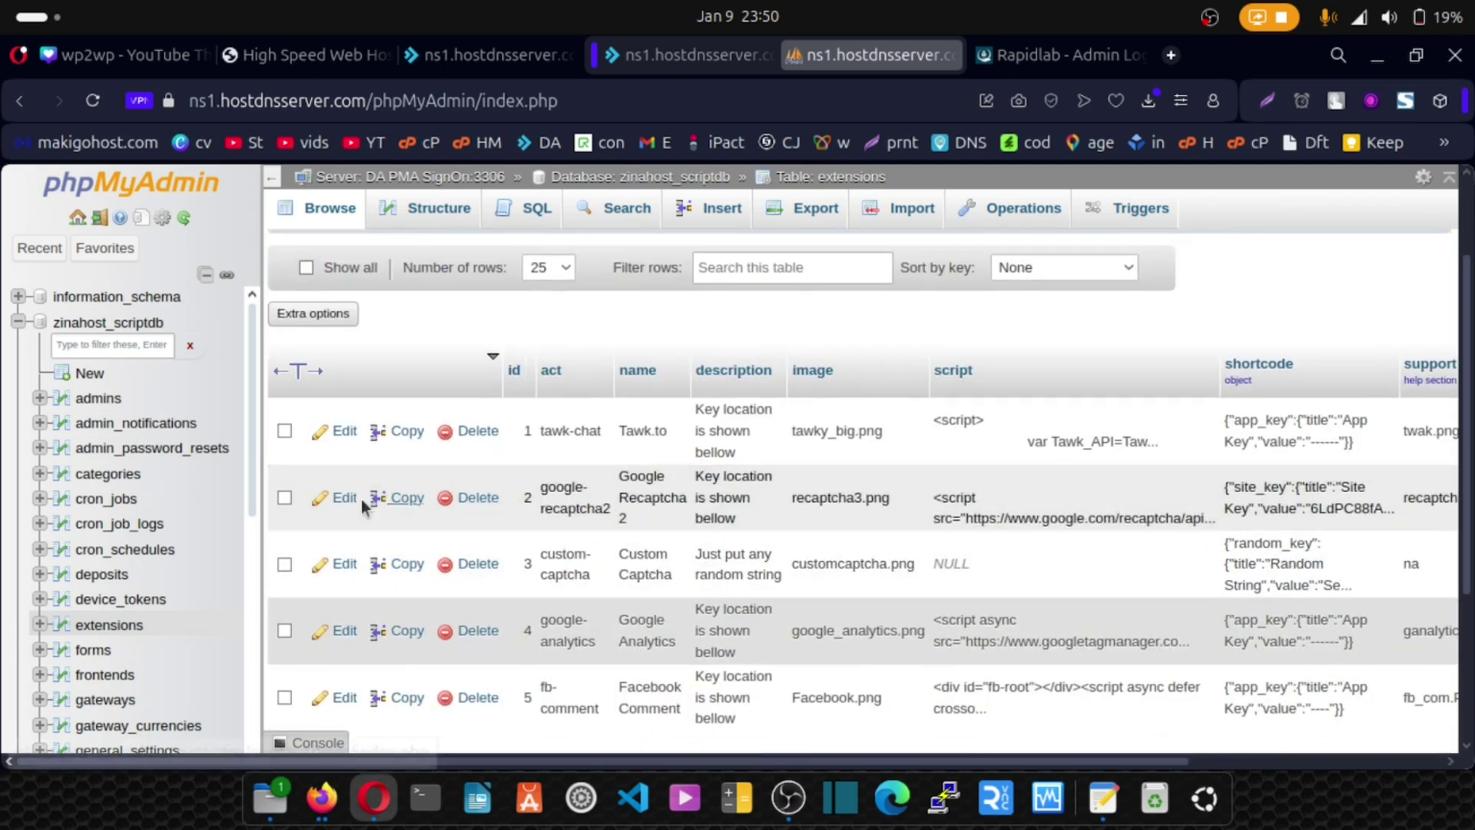
Edit the google-recaptcha2 row, change its status from 1 to 0, and save.
{"action": "left_click", "coordinate": [338, 501]}
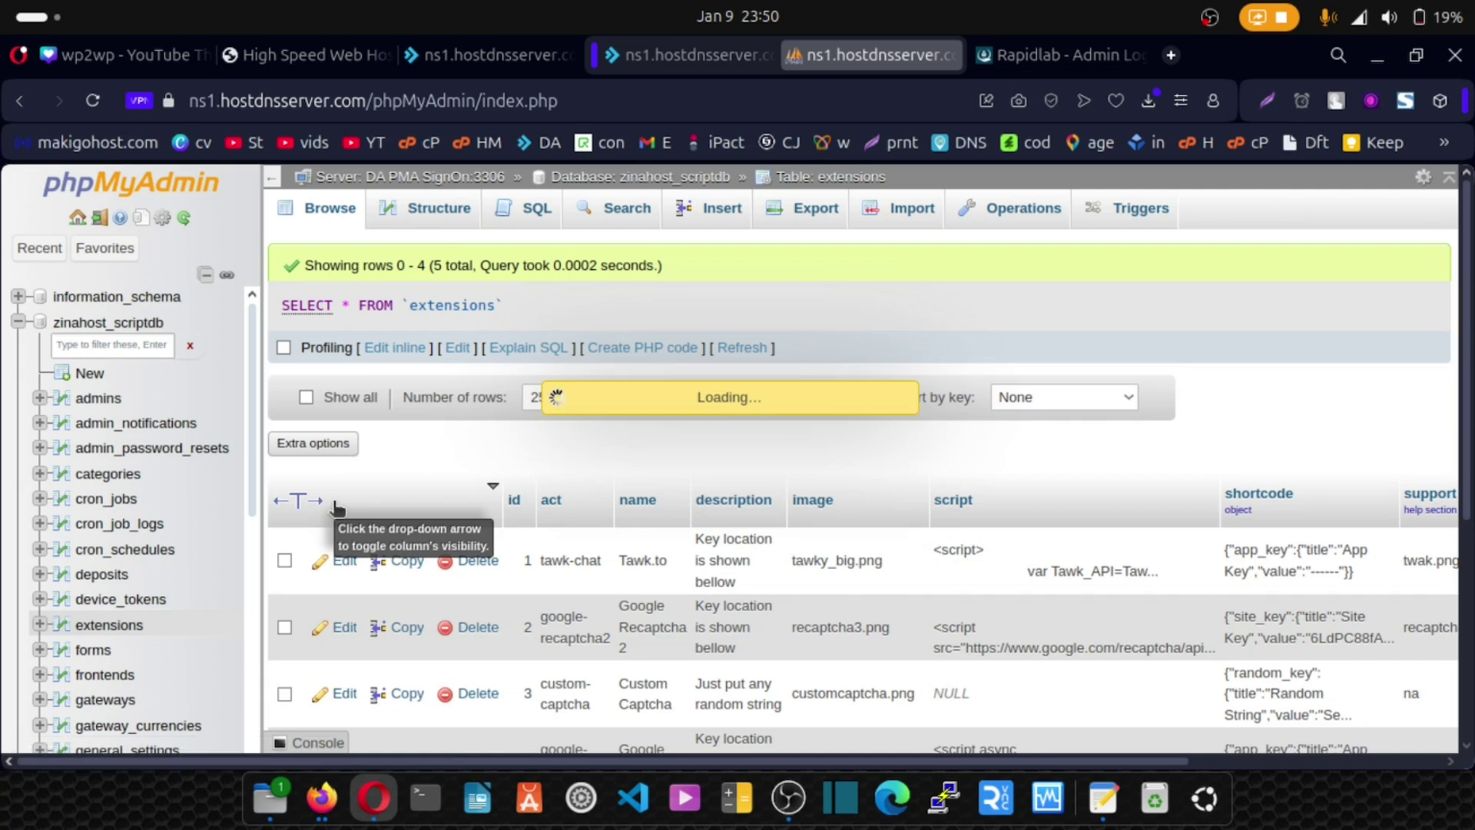
{"action": "scroll", "coordinate": [794, 439], "scroll_direction": "down", "scroll_amount": 9}
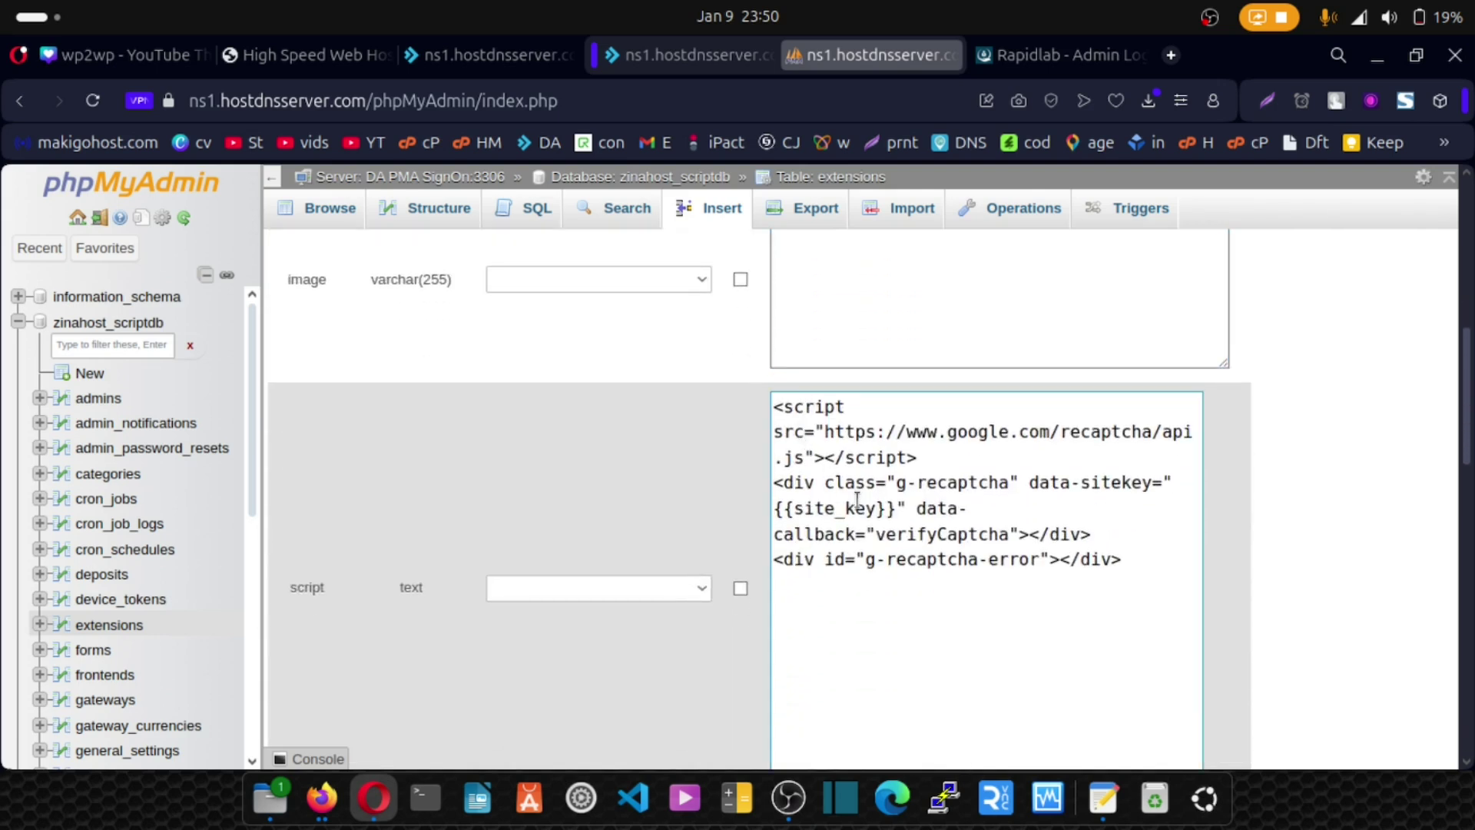
{"action": "scroll", "coordinate": [853, 499], "scroll_direction": "up", "scroll_amount": 9}
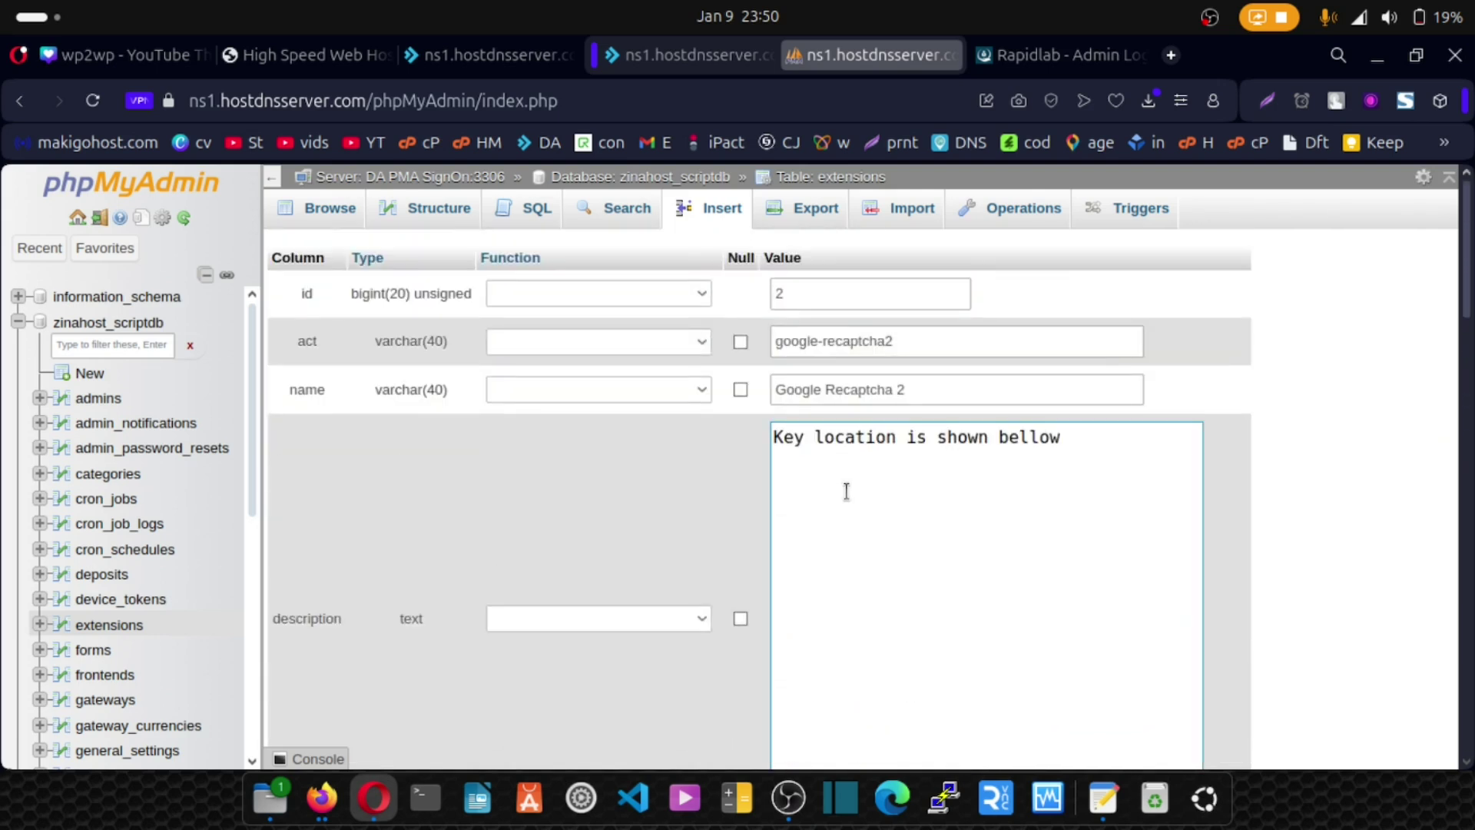
{"action": "scroll", "coordinate": [813, 297], "scroll_direction": "down", "scroll_amount": 12}
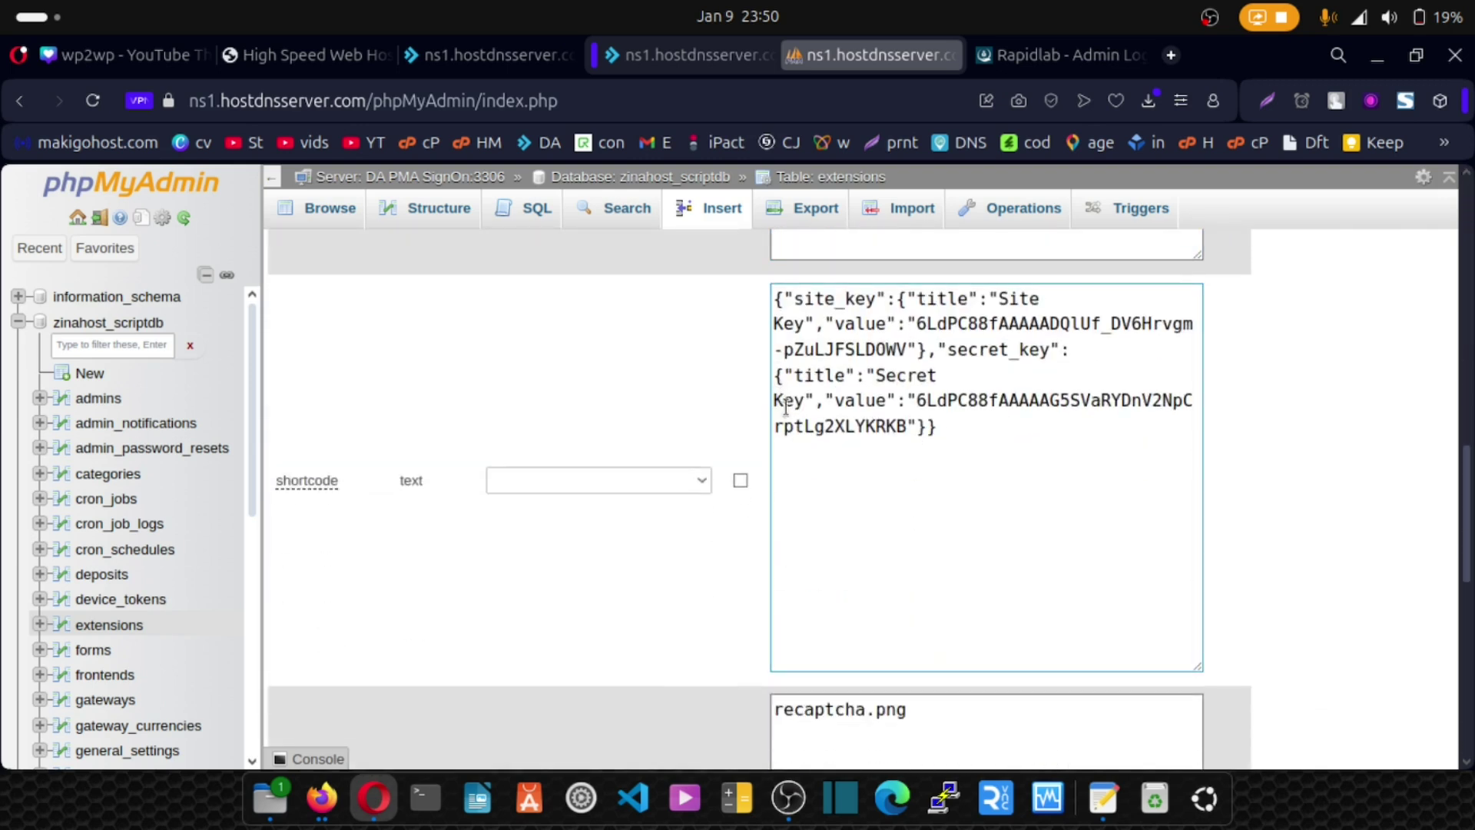
{"action": "scroll", "coordinate": [790, 421], "scroll_direction": "down", "scroll_amount": 10}
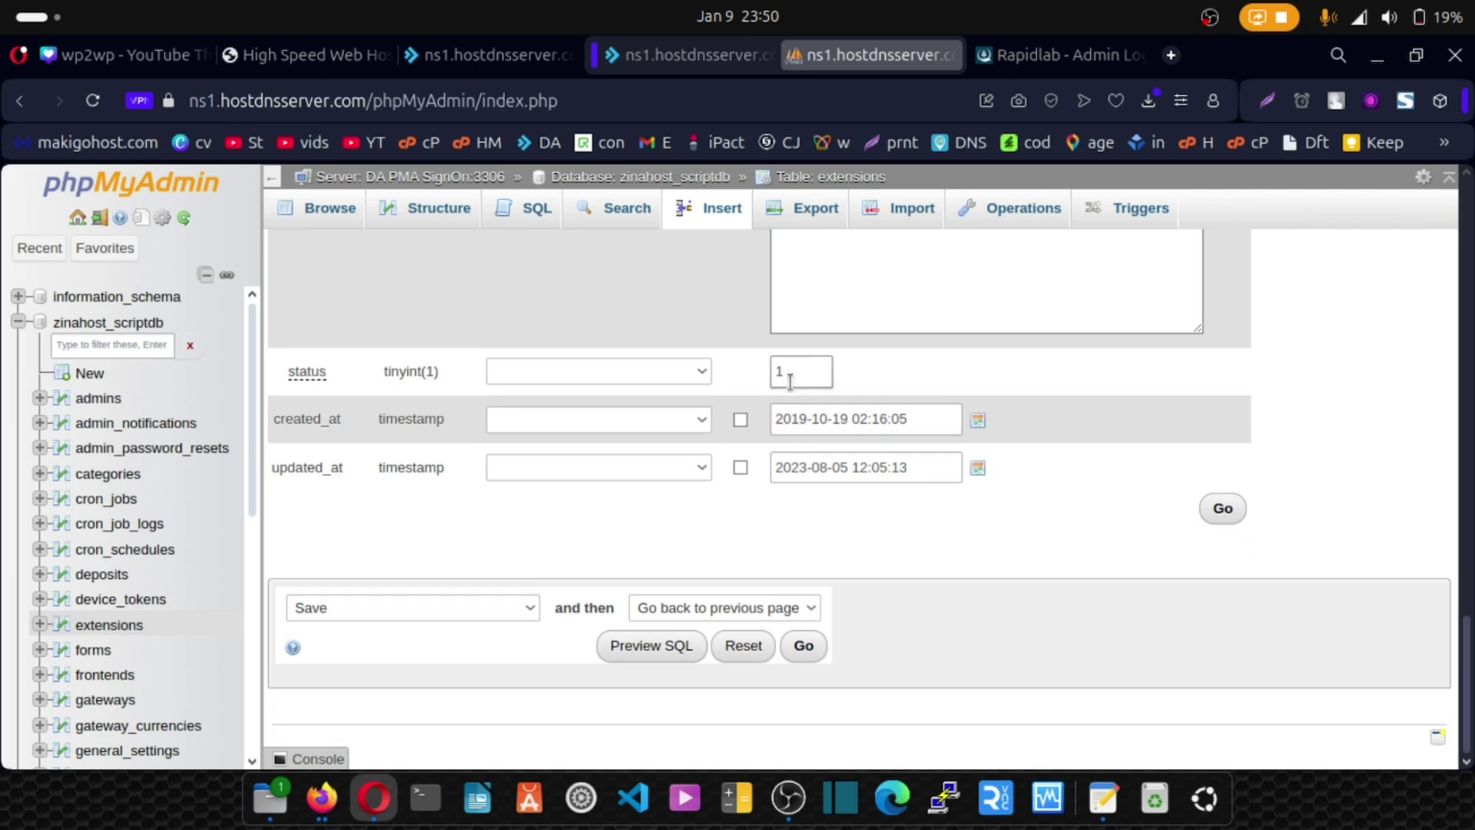
{"action": "left_click_drag", "start_coordinate": [790, 376], "coordinate": [778, 374]}
{"action": "type", "text": "0"}
{"action": "left_click", "coordinate": [802, 647]}
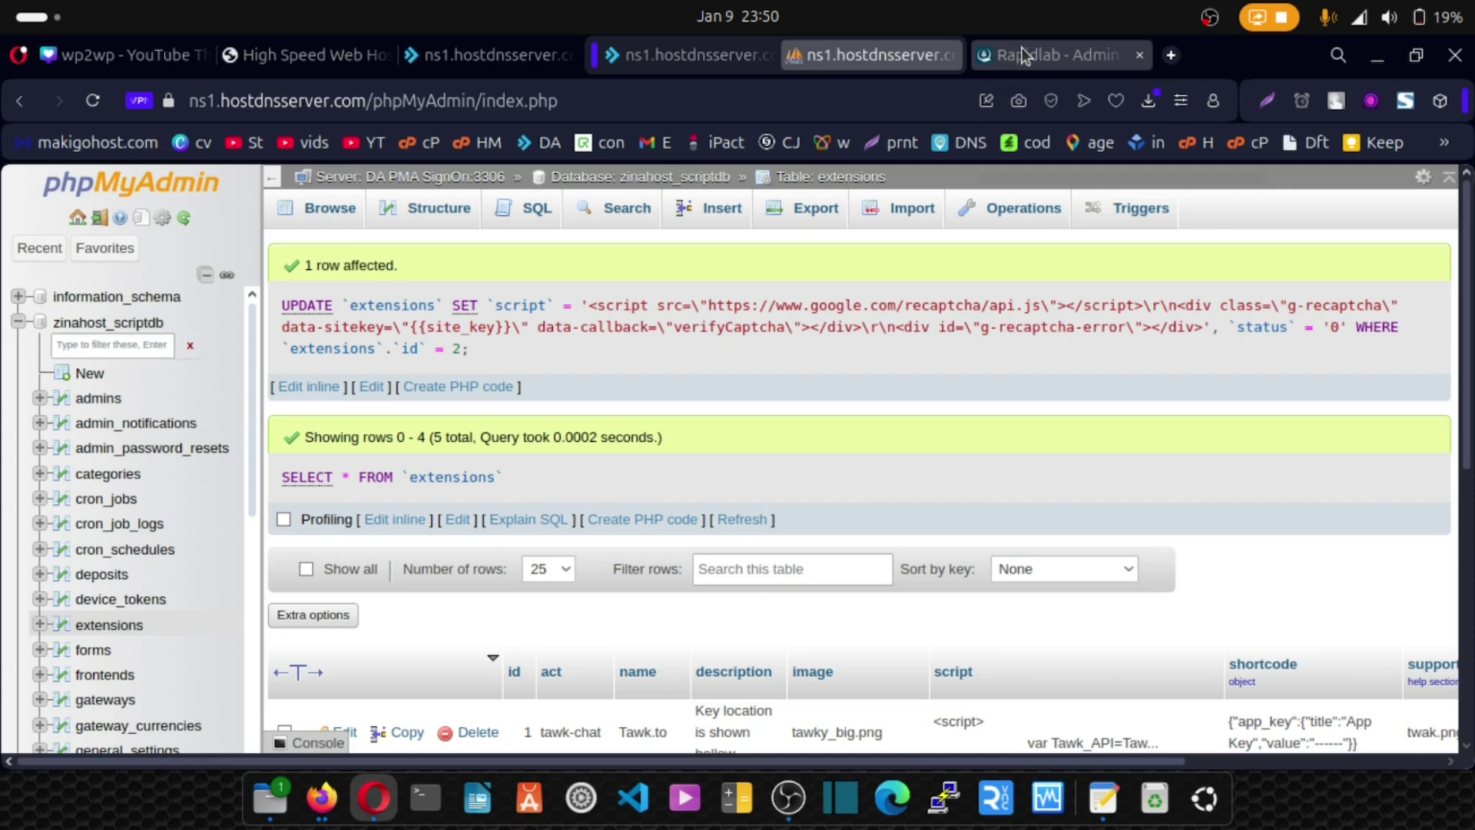
Reload the Rapidlab login page without reCAPTCHA and sign in as admin.
{"action": "left_click", "coordinate": [1020, 54]}
{"action": "left_click", "coordinate": [93, 100]}
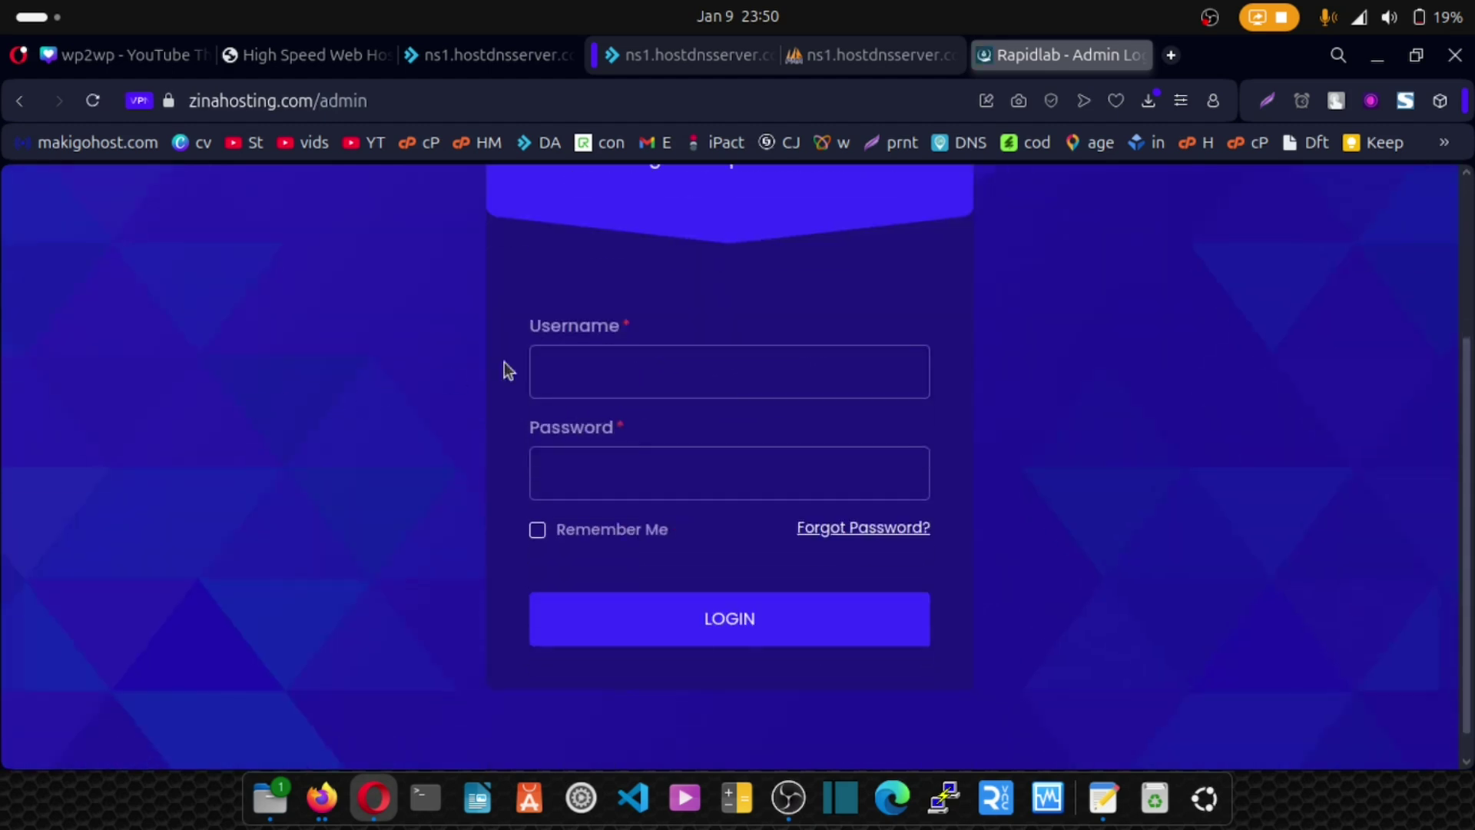
{"action": "left_click", "coordinate": [587, 375]}
{"action": "left_click", "coordinate": [563, 480]}
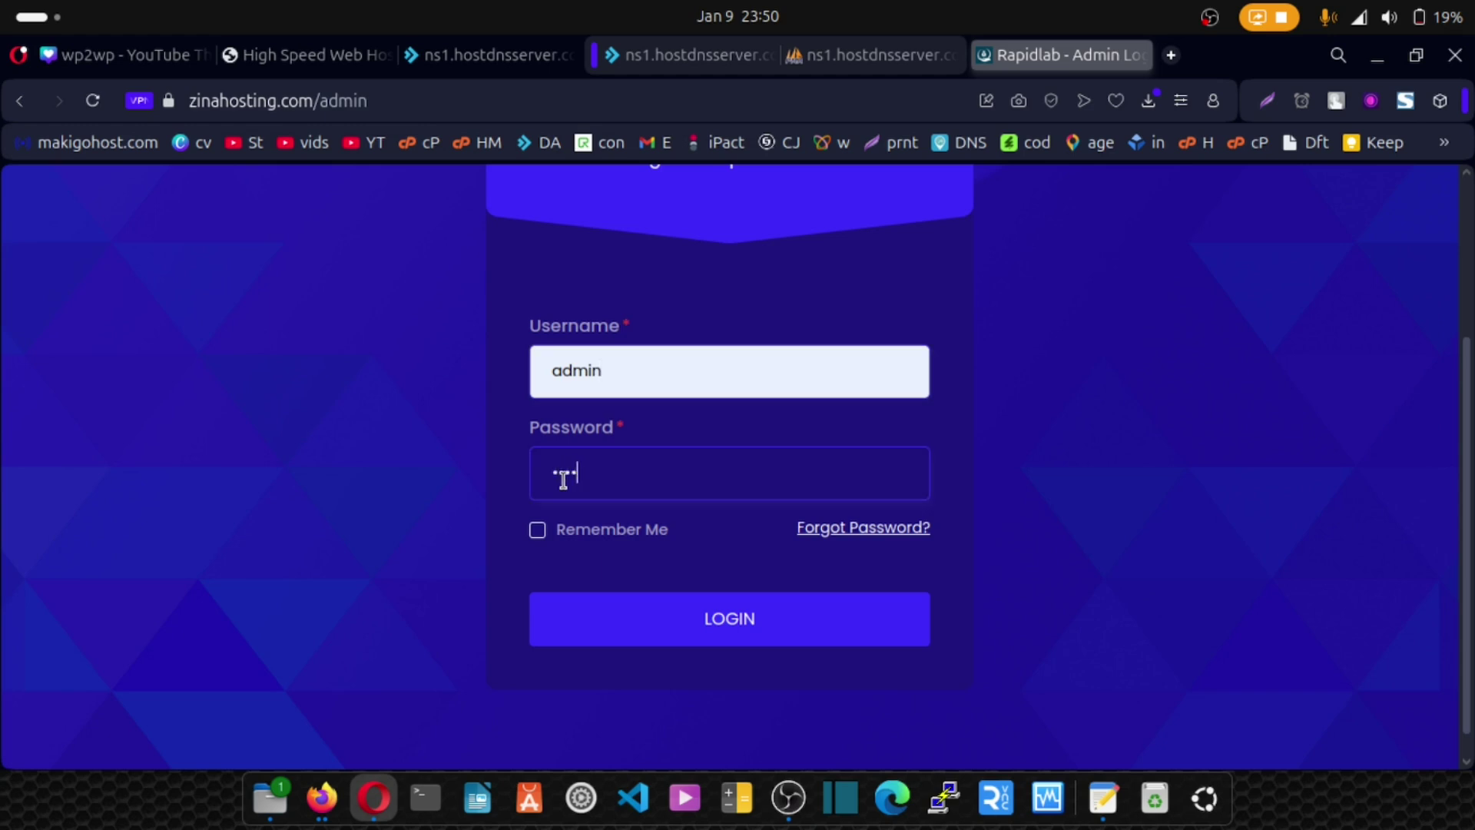
{"action": "left_click", "coordinate": [686, 621]}
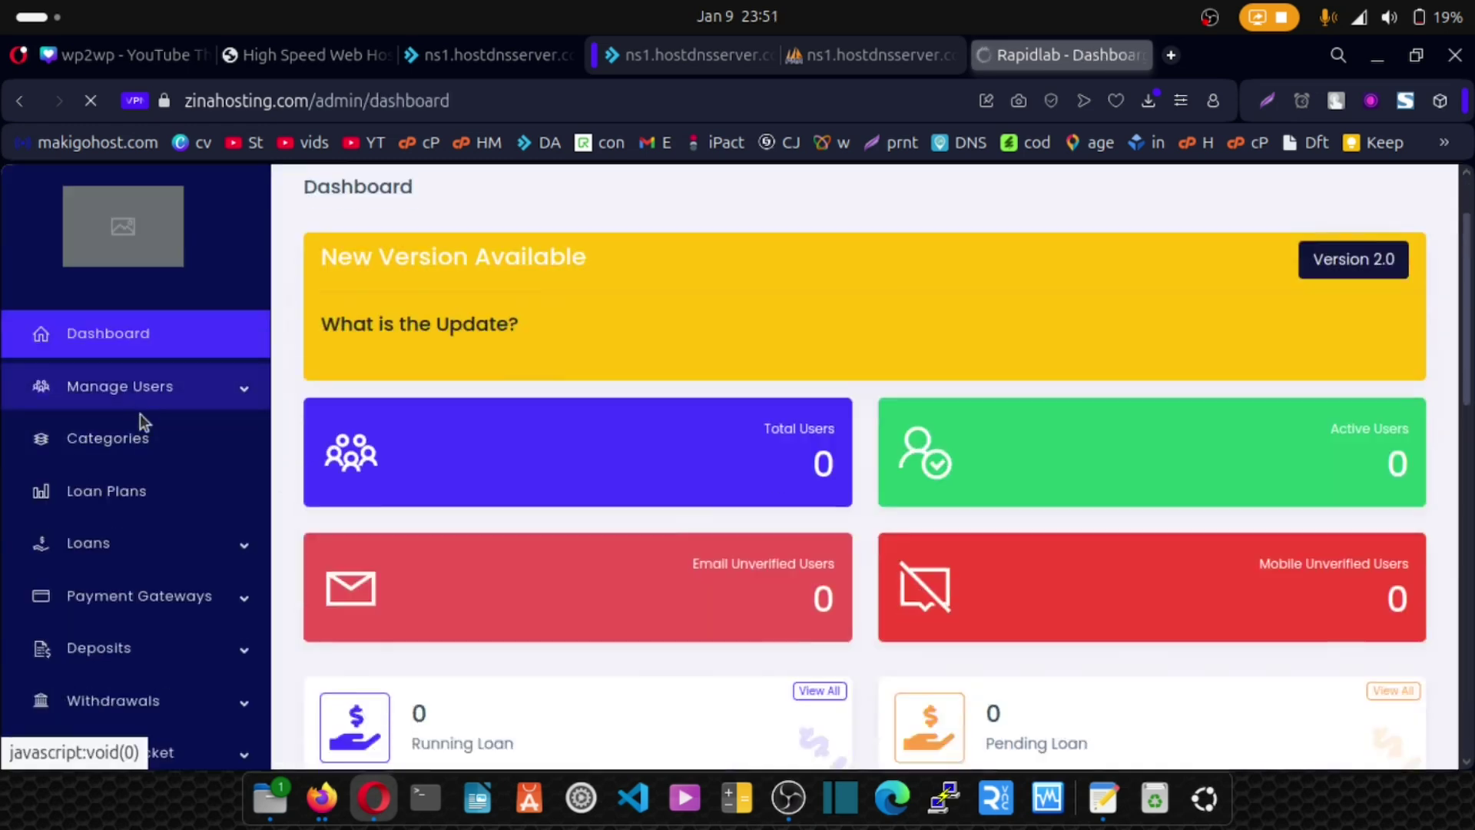
{"action": "scroll", "coordinate": [139, 415], "scroll_direction": "down", "scroll_amount": 5}
{"action": "scroll", "coordinate": [245, 484], "scroll_direction": "down", "scroll_amount": 4}
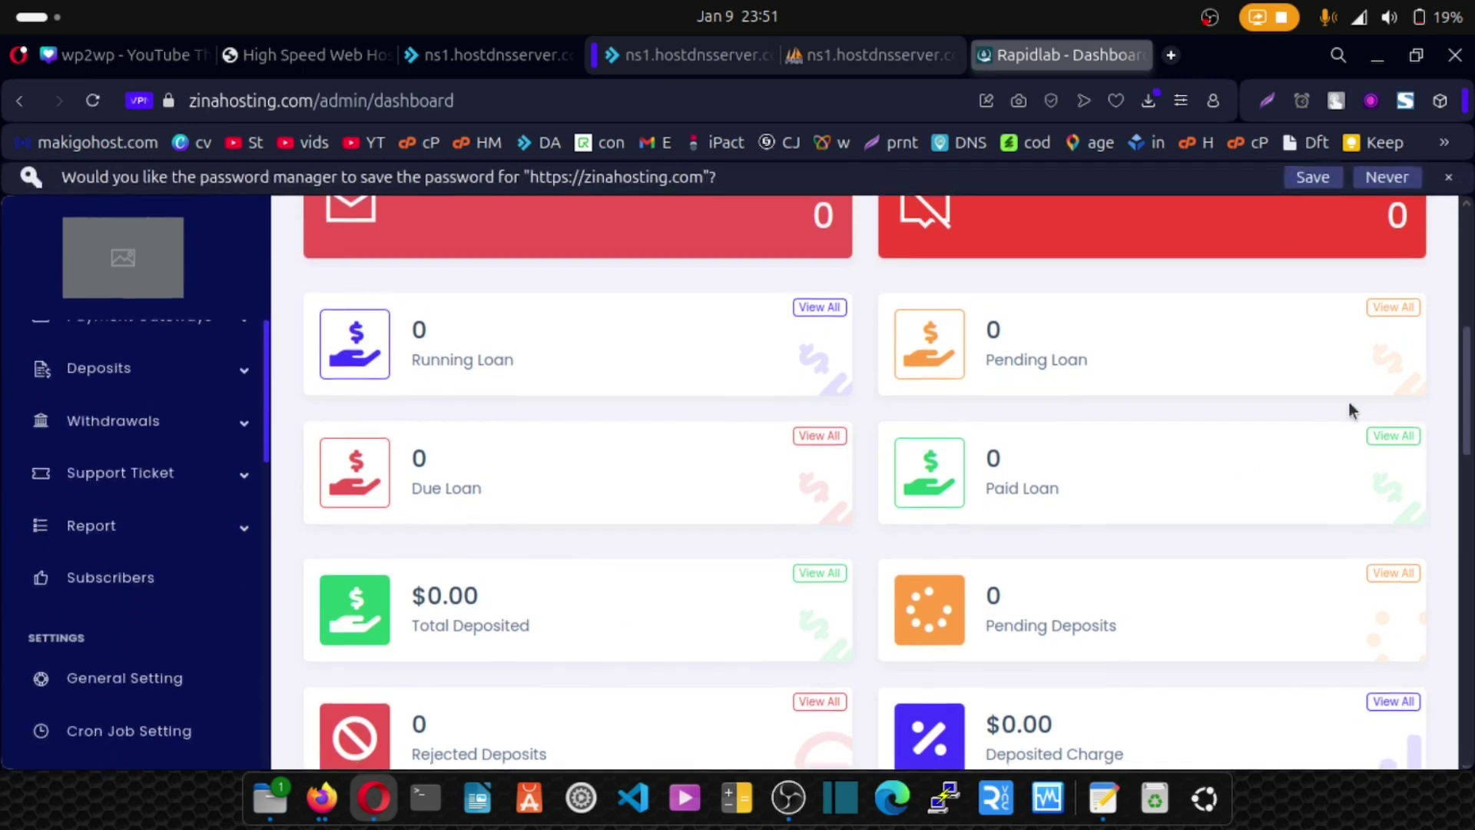
{"action": "scroll", "coordinate": [185, 526], "scroll_direction": "up", "scroll_amount": 2}
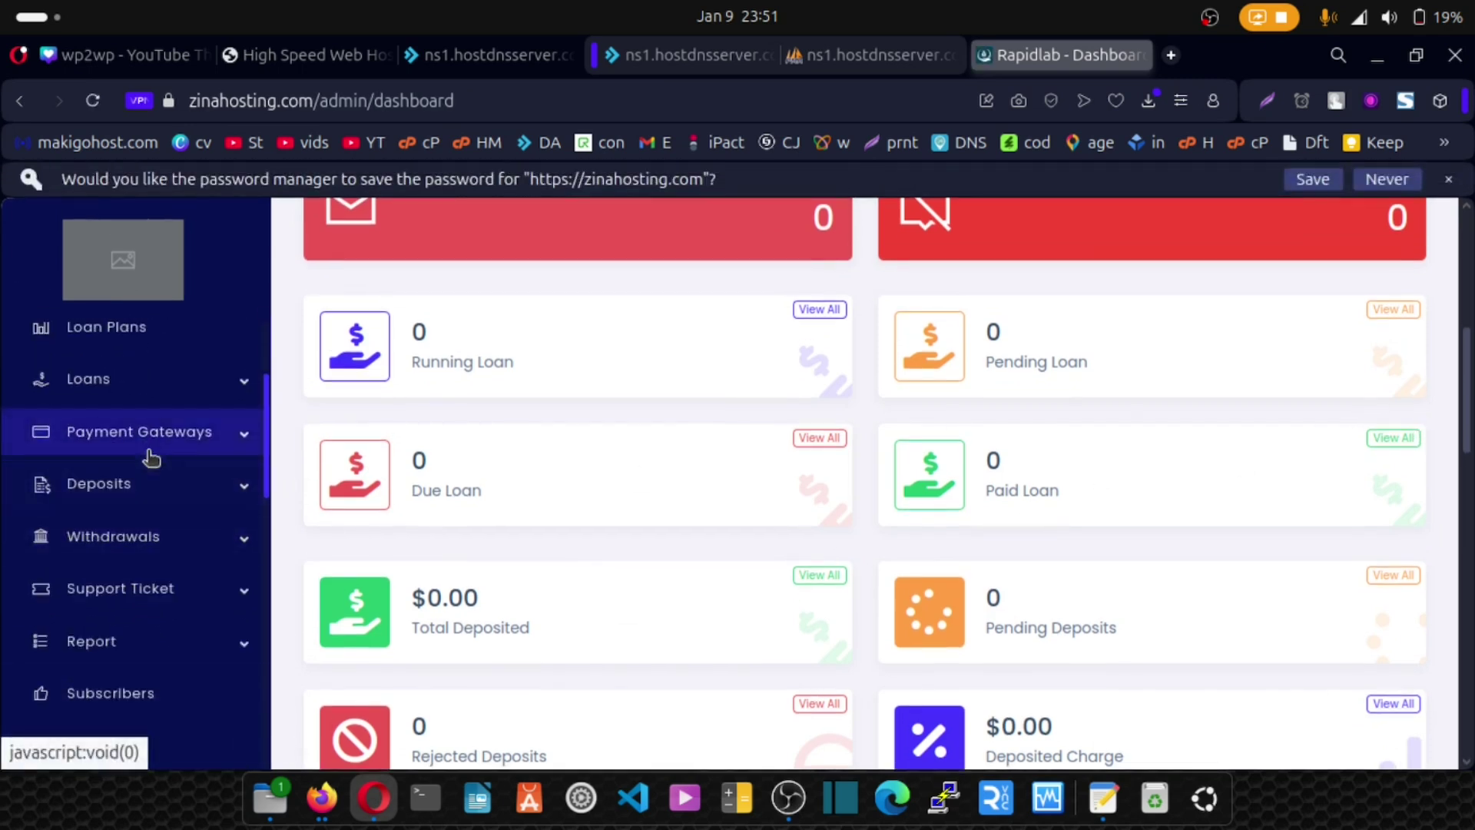
{"action": "scroll", "coordinate": [150, 461], "scroll_direction": "down", "scroll_amount": 3}
{"action": "scroll", "coordinate": [153, 615], "scroll_direction": "down", "scroll_amount": 2}
Open the Extensions page and view the Google Analytics settings without changing them.
{"action": "left_click", "coordinate": [115, 659]}
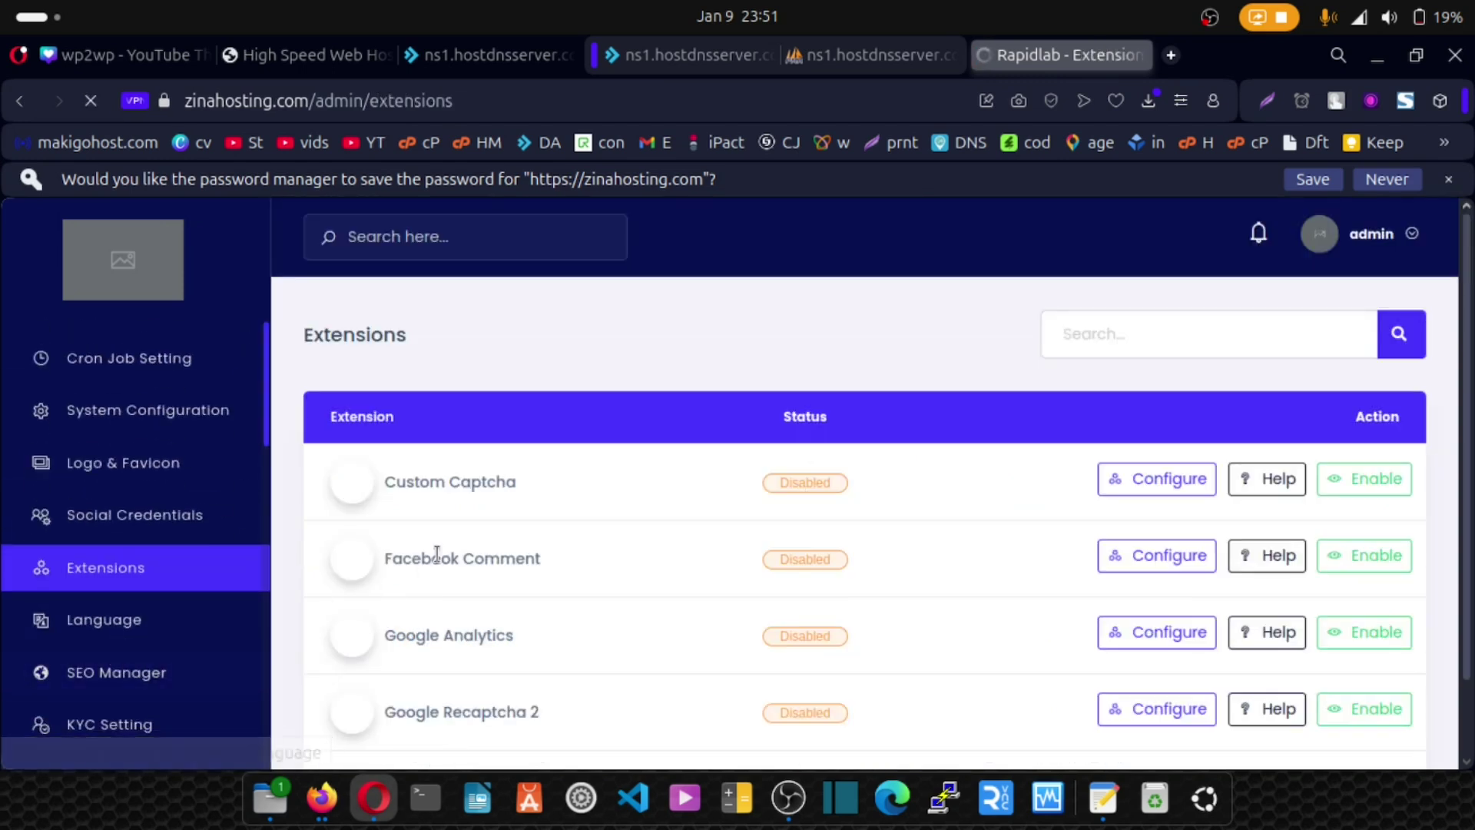
{"action": "scroll", "coordinate": [455, 533], "scroll_direction": "down", "scroll_amount": 1}
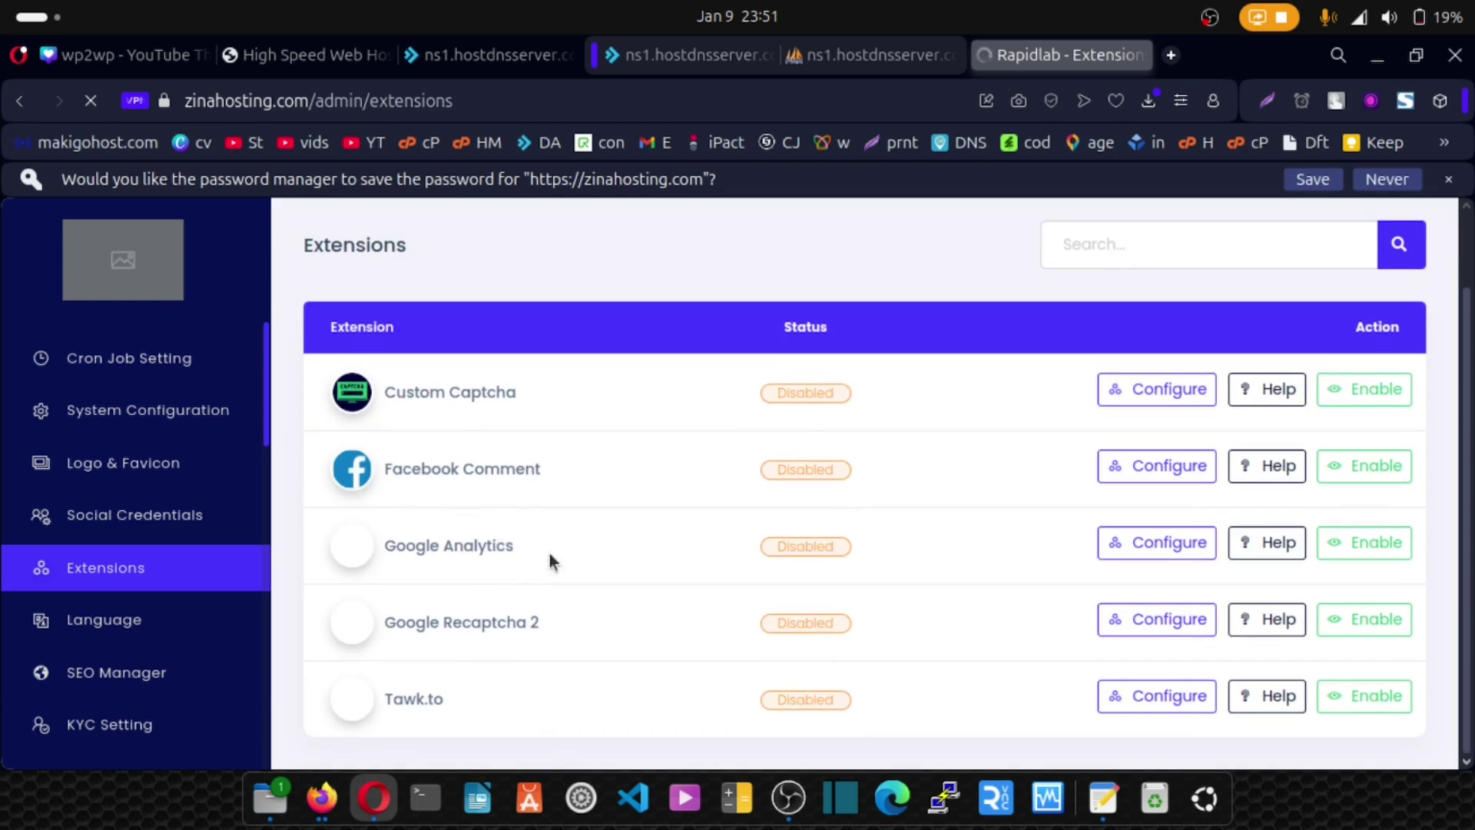
{"action": "left_click", "coordinate": [1162, 541]}
{"action": "left_click", "coordinate": [594, 362]}
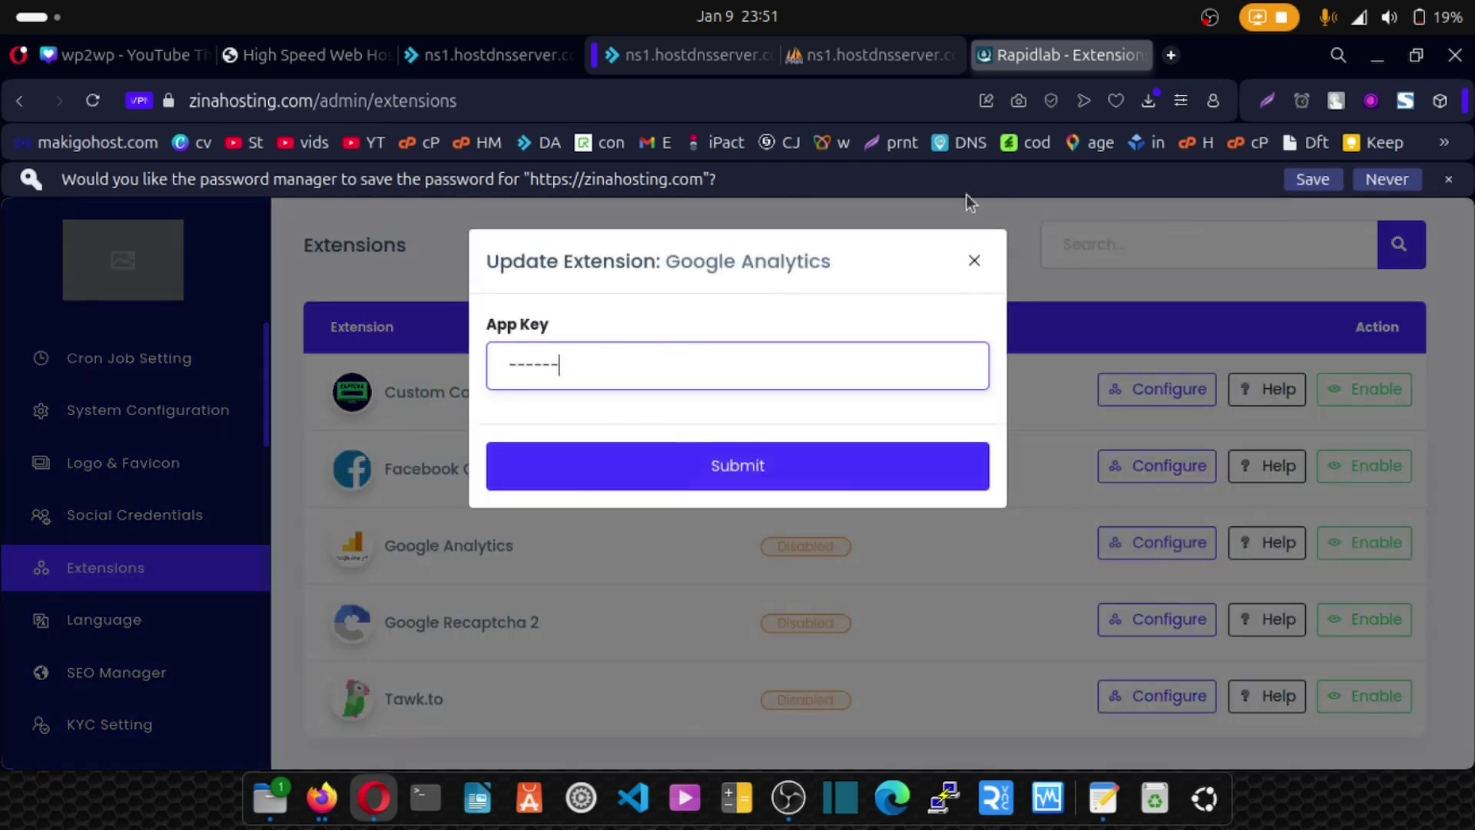
{"action": "left_click", "coordinate": [974, 260]}
Inspect the Google Recaptcha 2 site and secret keys, closing without changes.
{"action": "left_click", "coordinate": [1128, 618]}
{"action": "left_click", "coordinate": [706, 421]}
{"action": "left_click", "coordinate": [656, 333]}
{"action": "left_click", "coordinate": [658, 442]}
{"action": "left_click", "coordinate": [654, 336]}
{"action": "left_click_drag", "start_coordinate": [669, 426], "coordinate": [661, 420]}
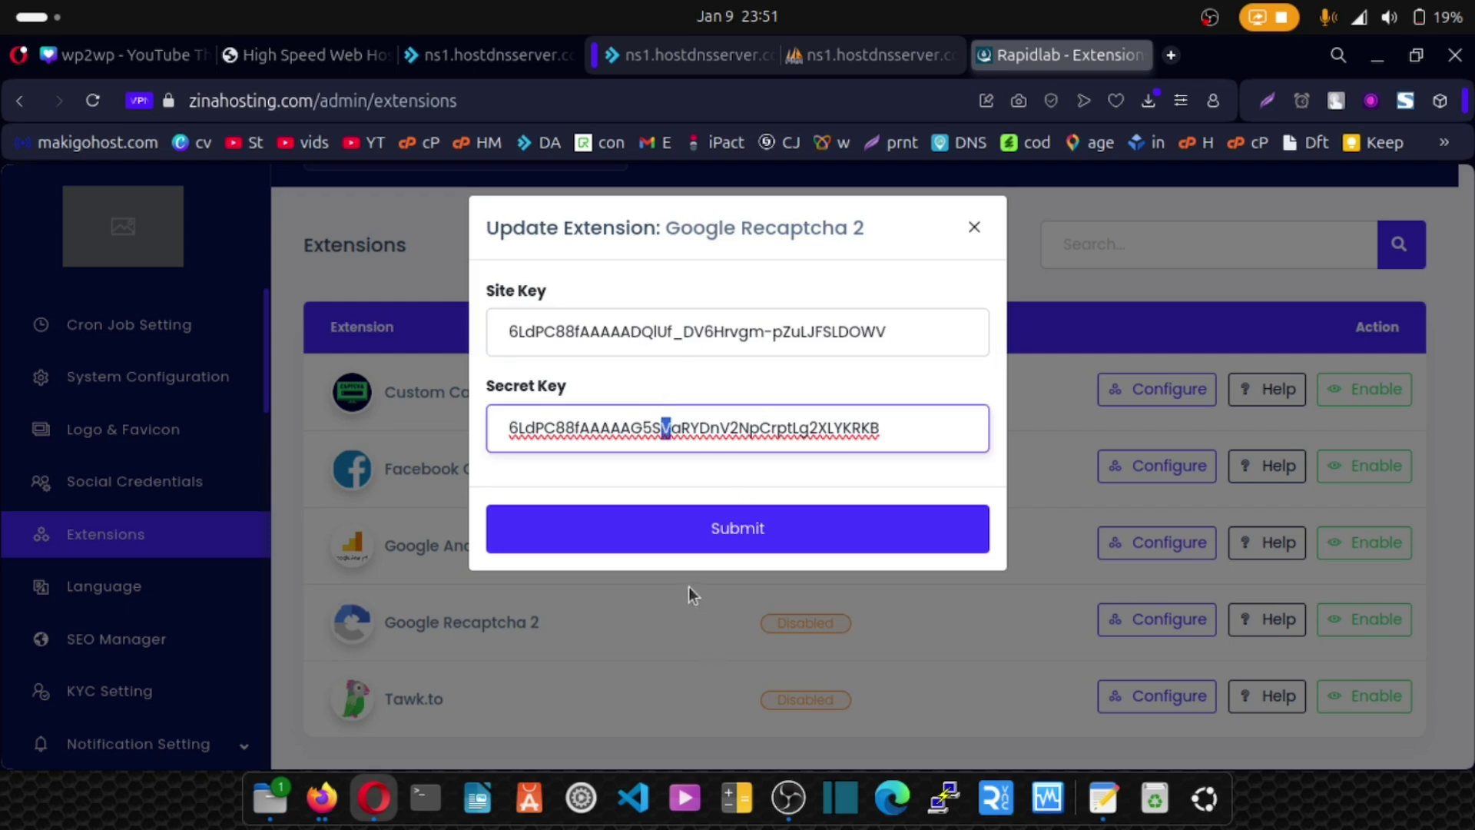
{"action": "left_click", "coordinate": [974, 226]}
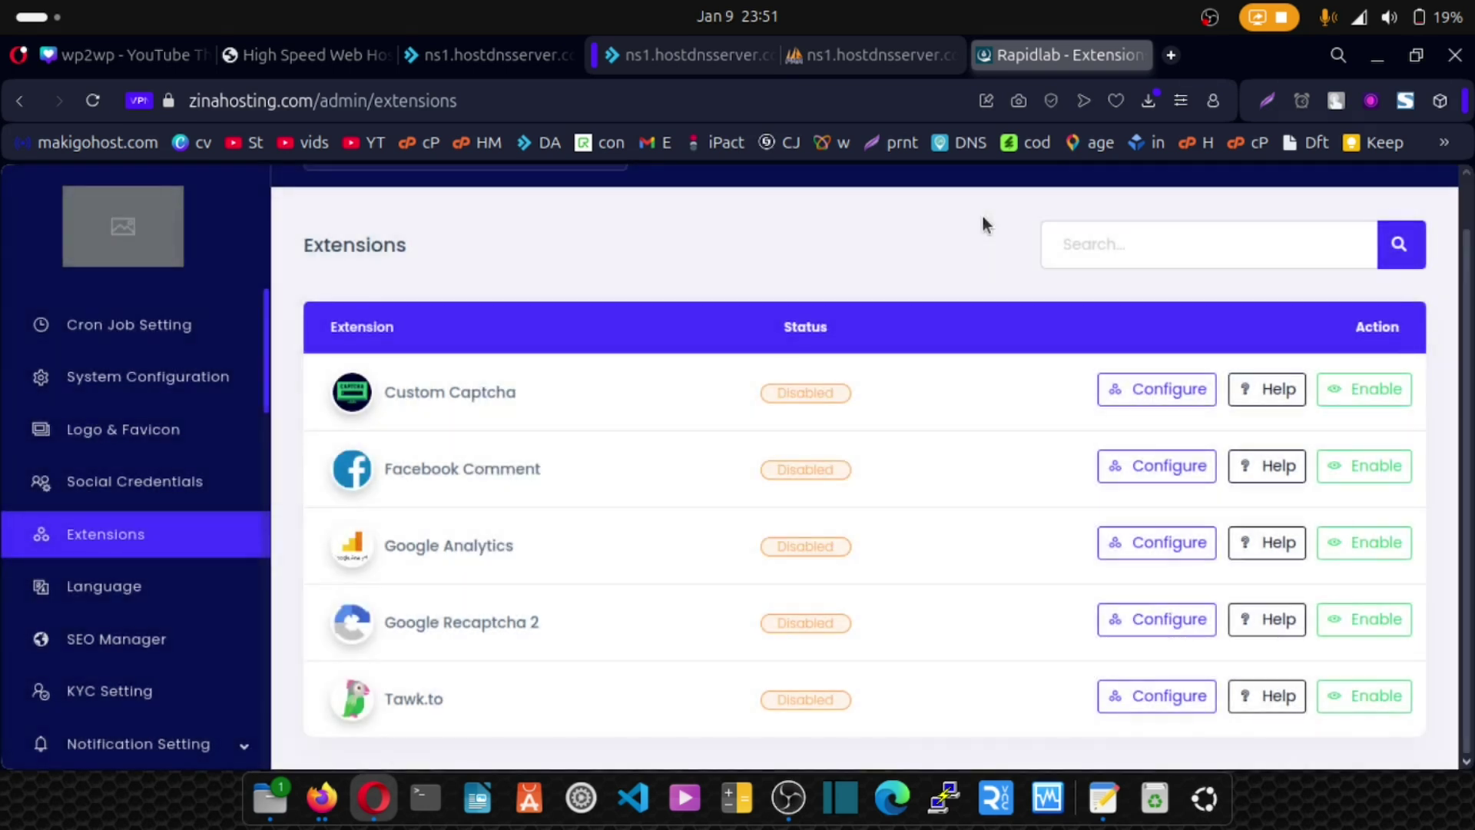